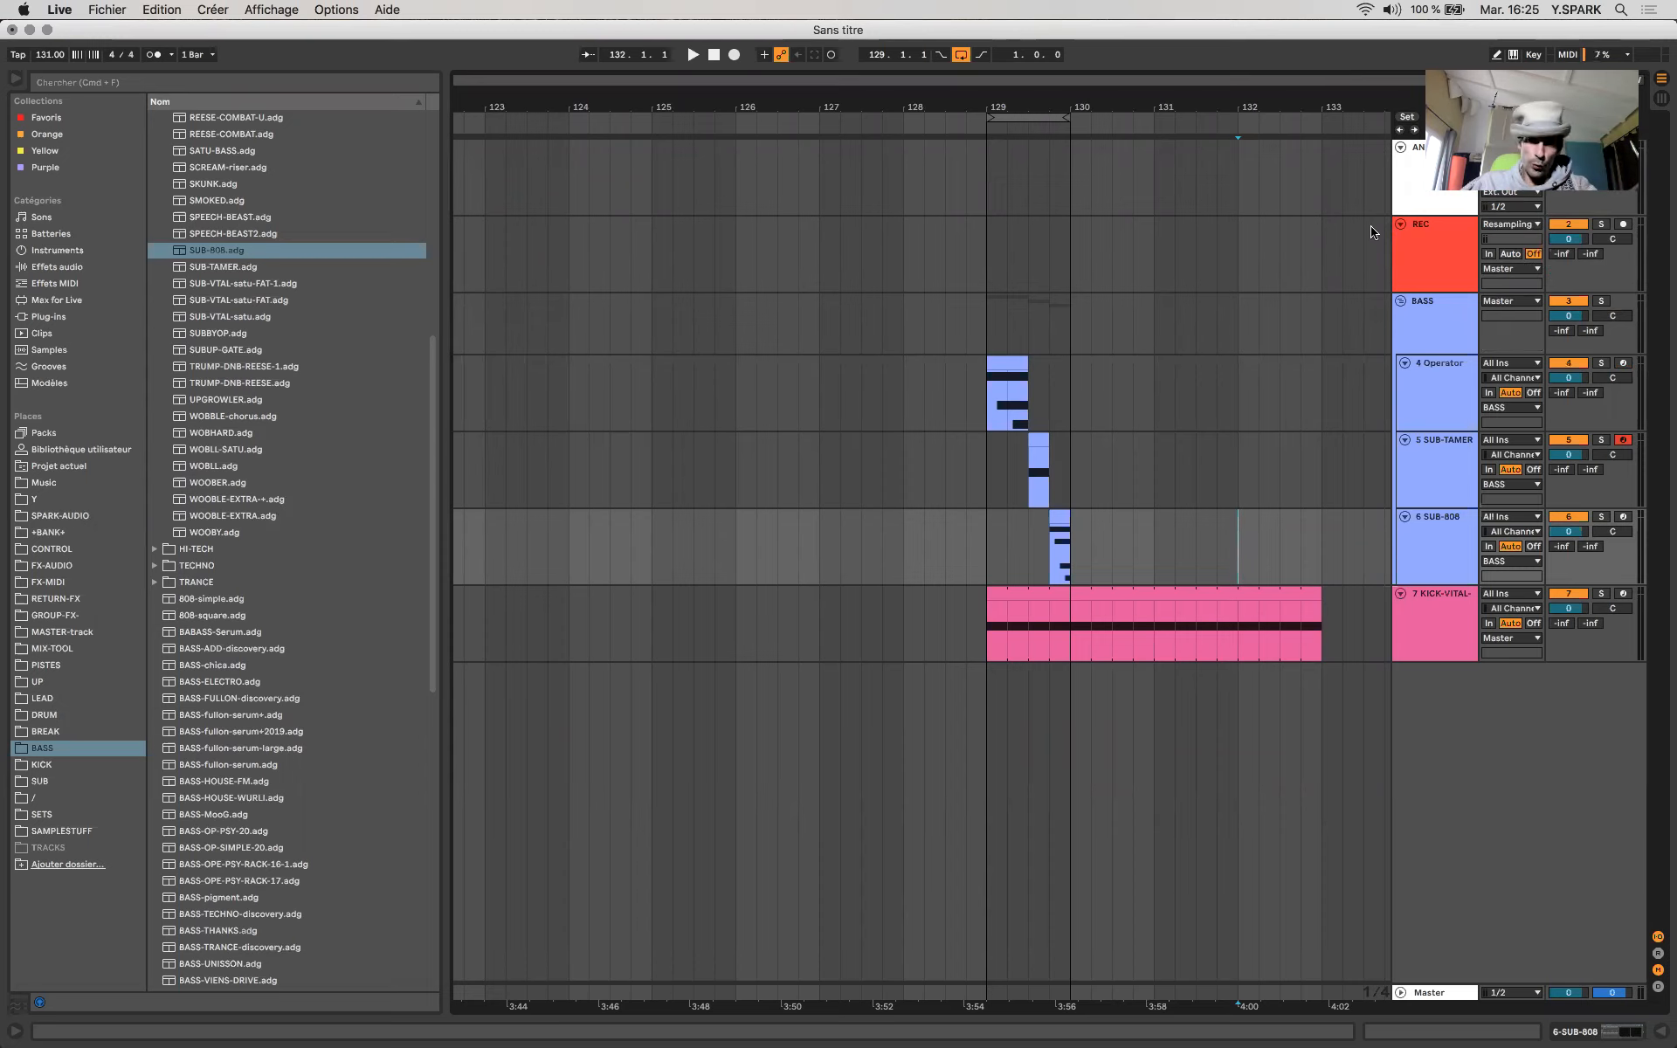
Examine the three consecutive bass clips on the Operator, SUB-TAMER and SUB-808 tracks in bar 129
left_click(995, 384)
left_click_drag(1213, 395, 884, 625)
left_click_drag(925, 547, 972, 531)
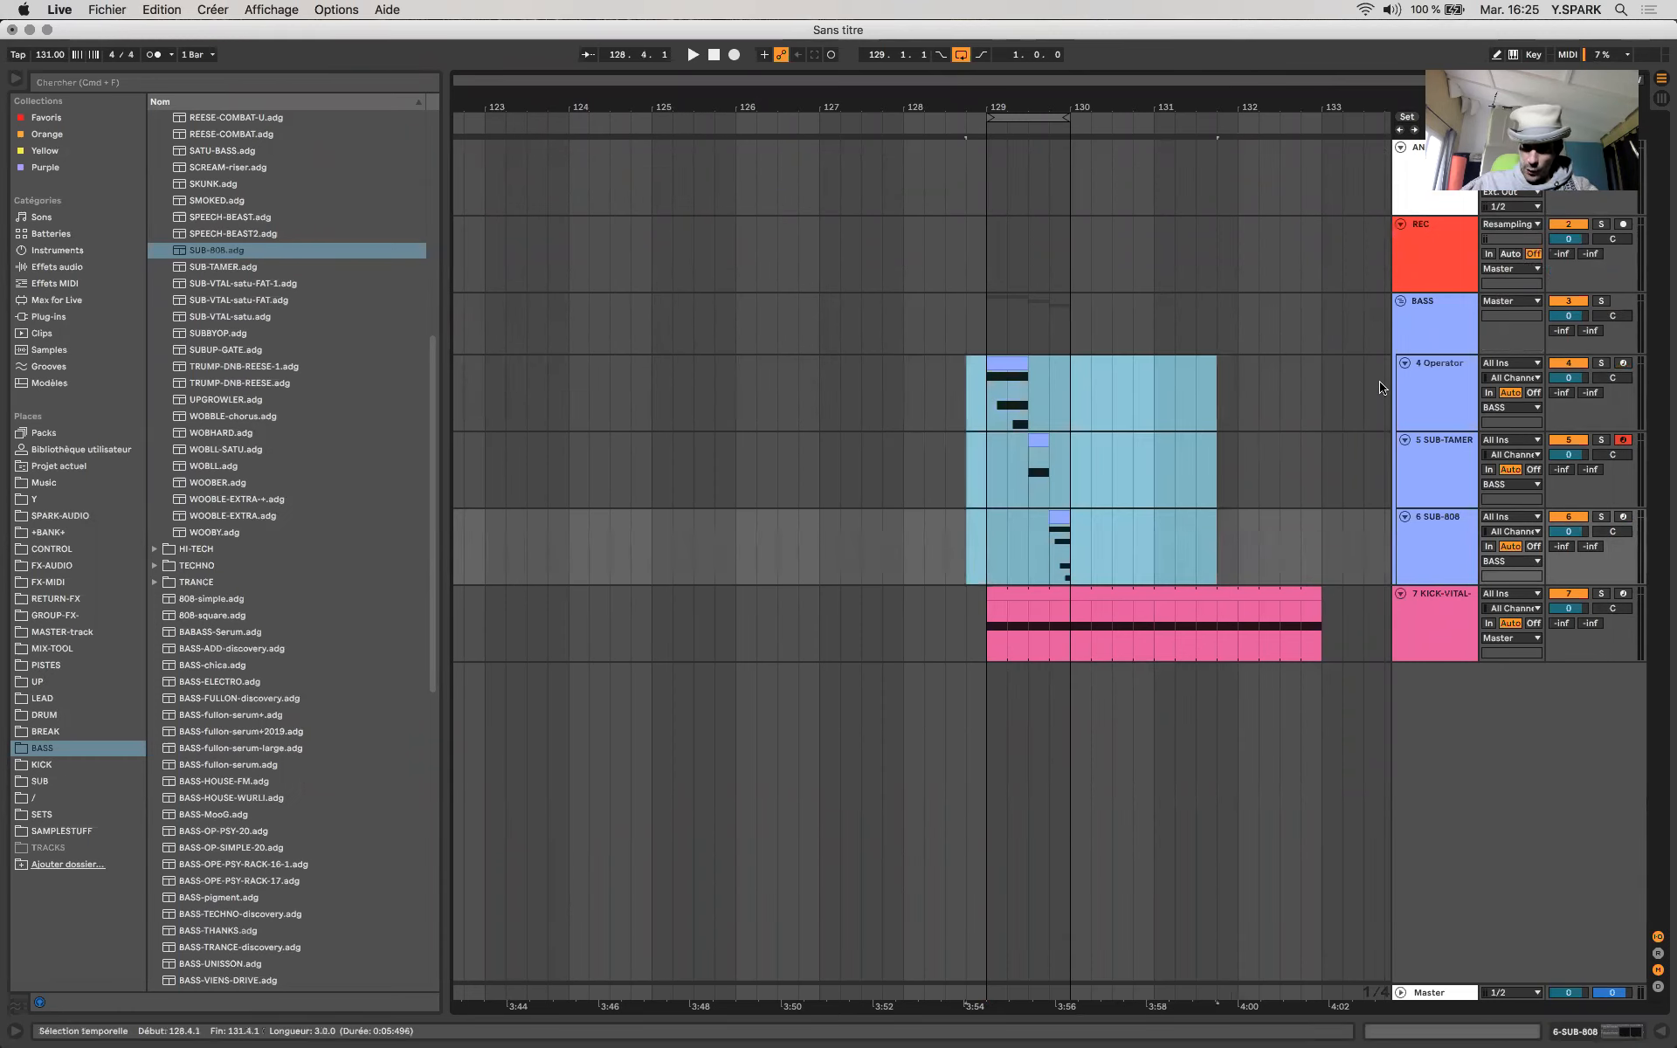
left_click(1009, 365)
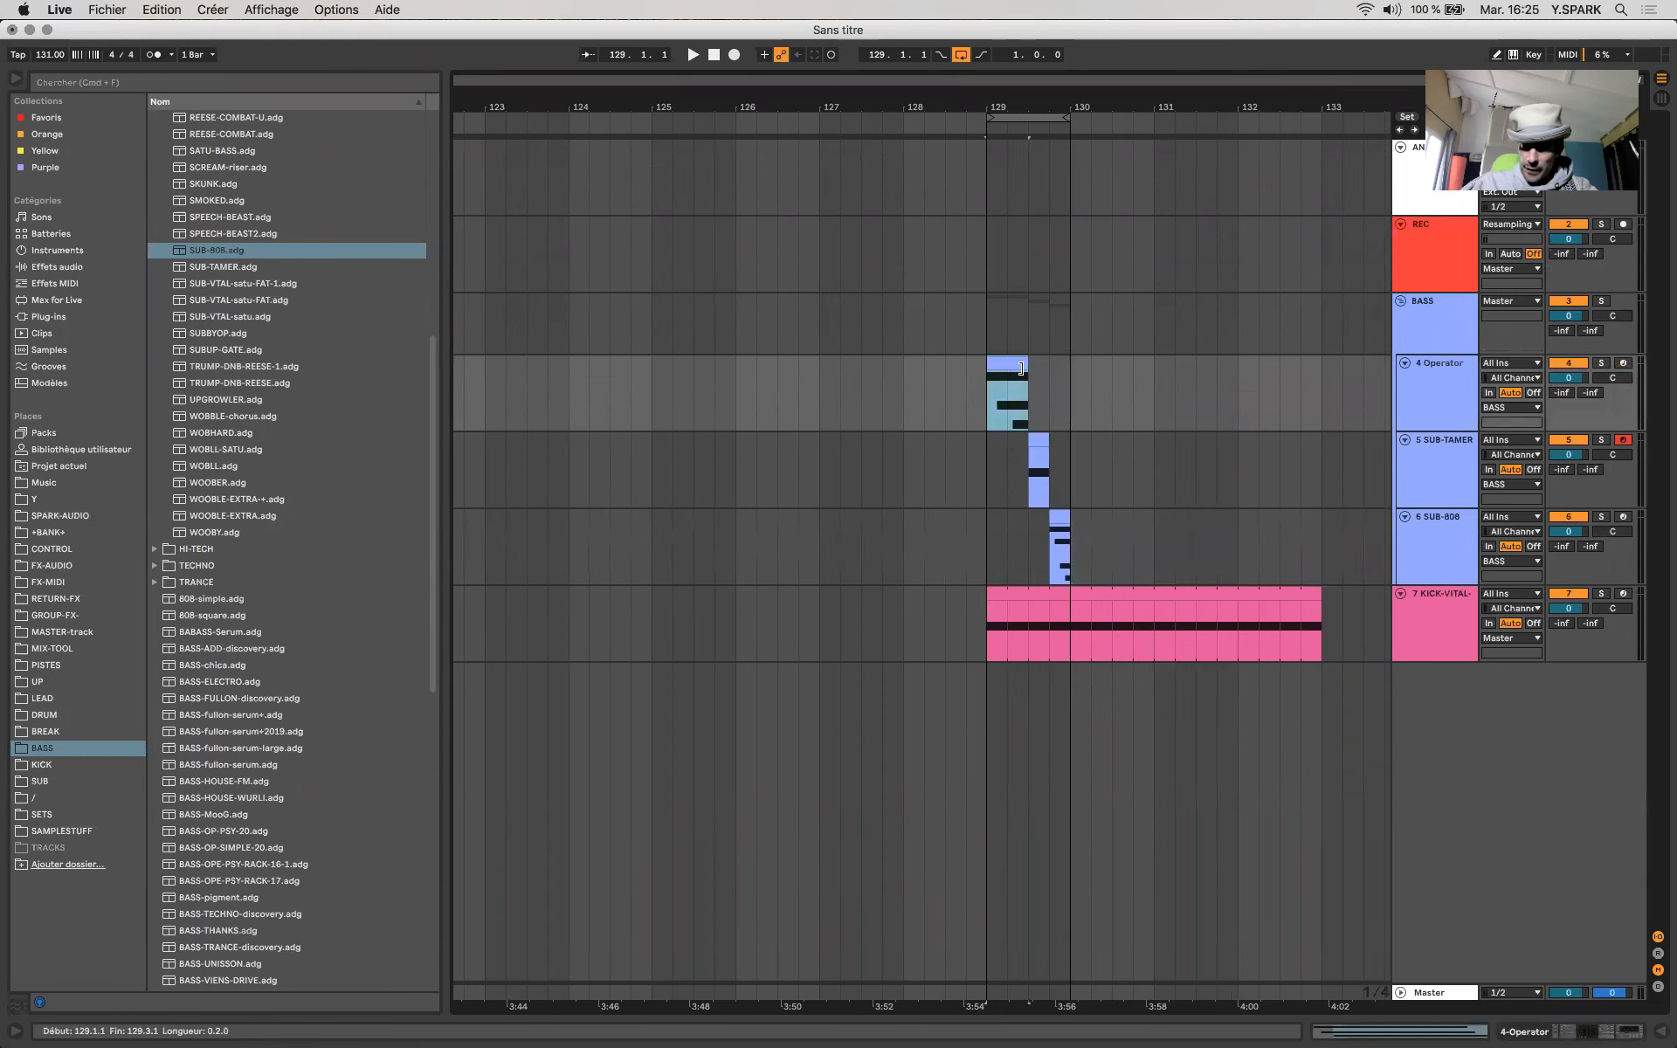
left_click_drag(1031, 456, 1067, 504)
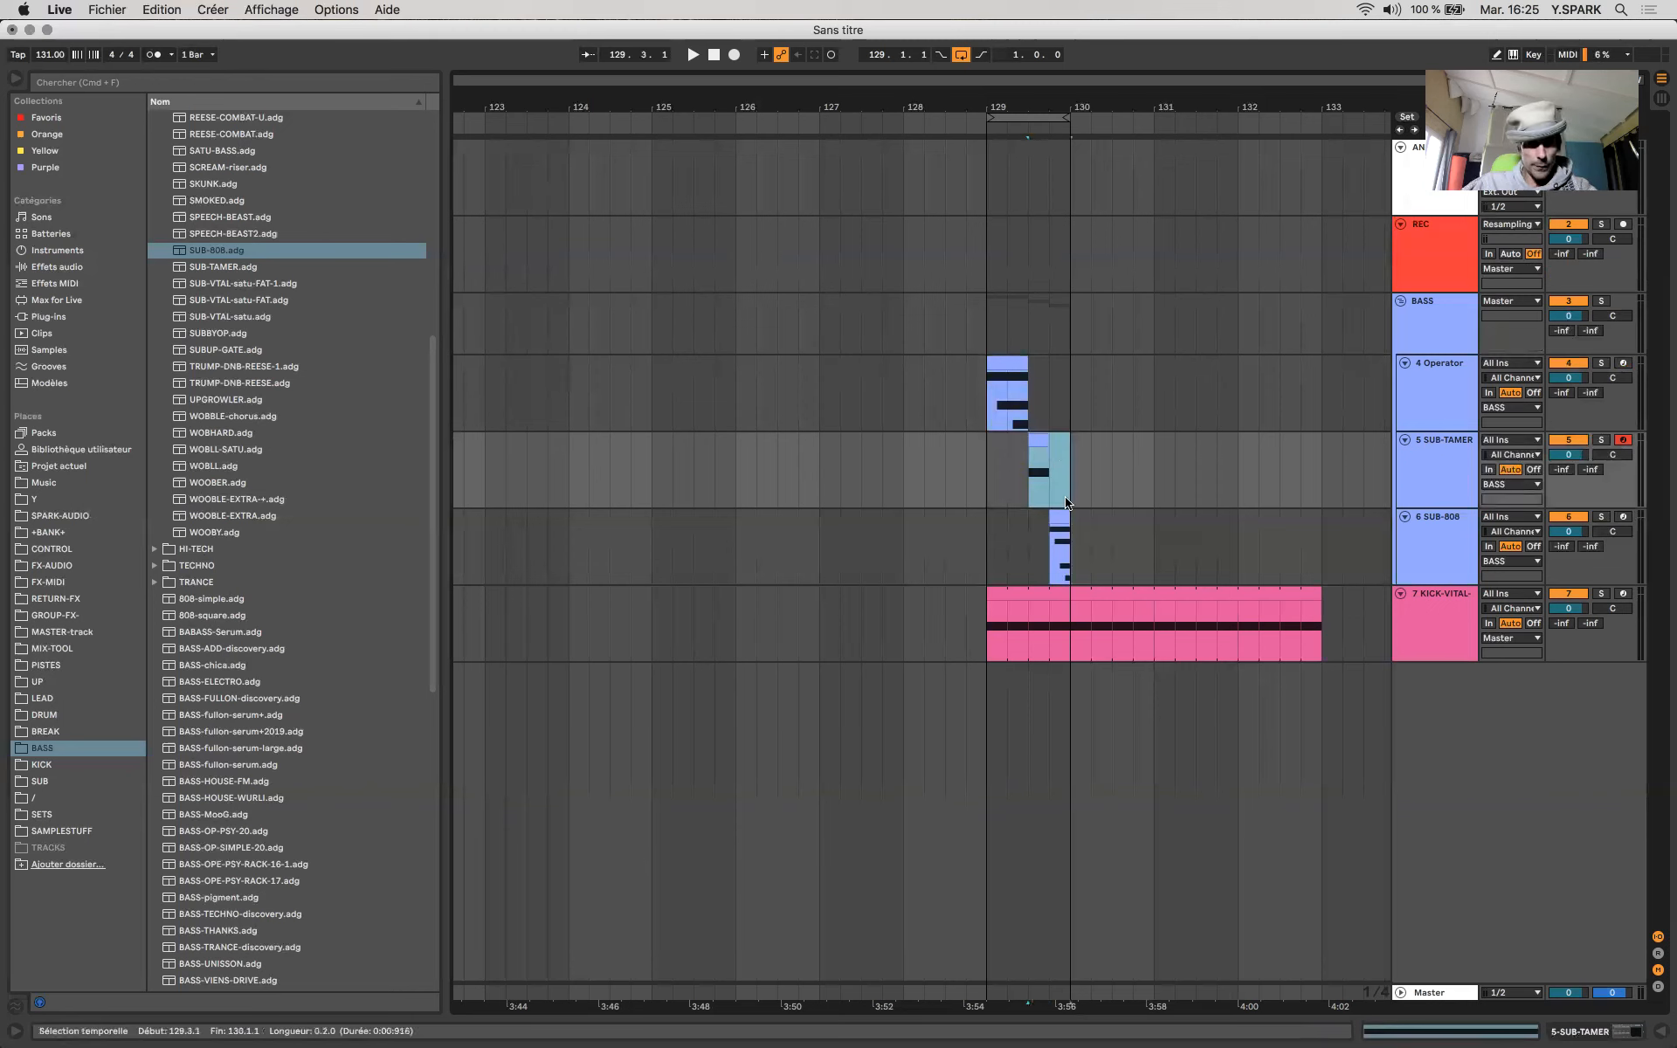
left_click(1062, 519)
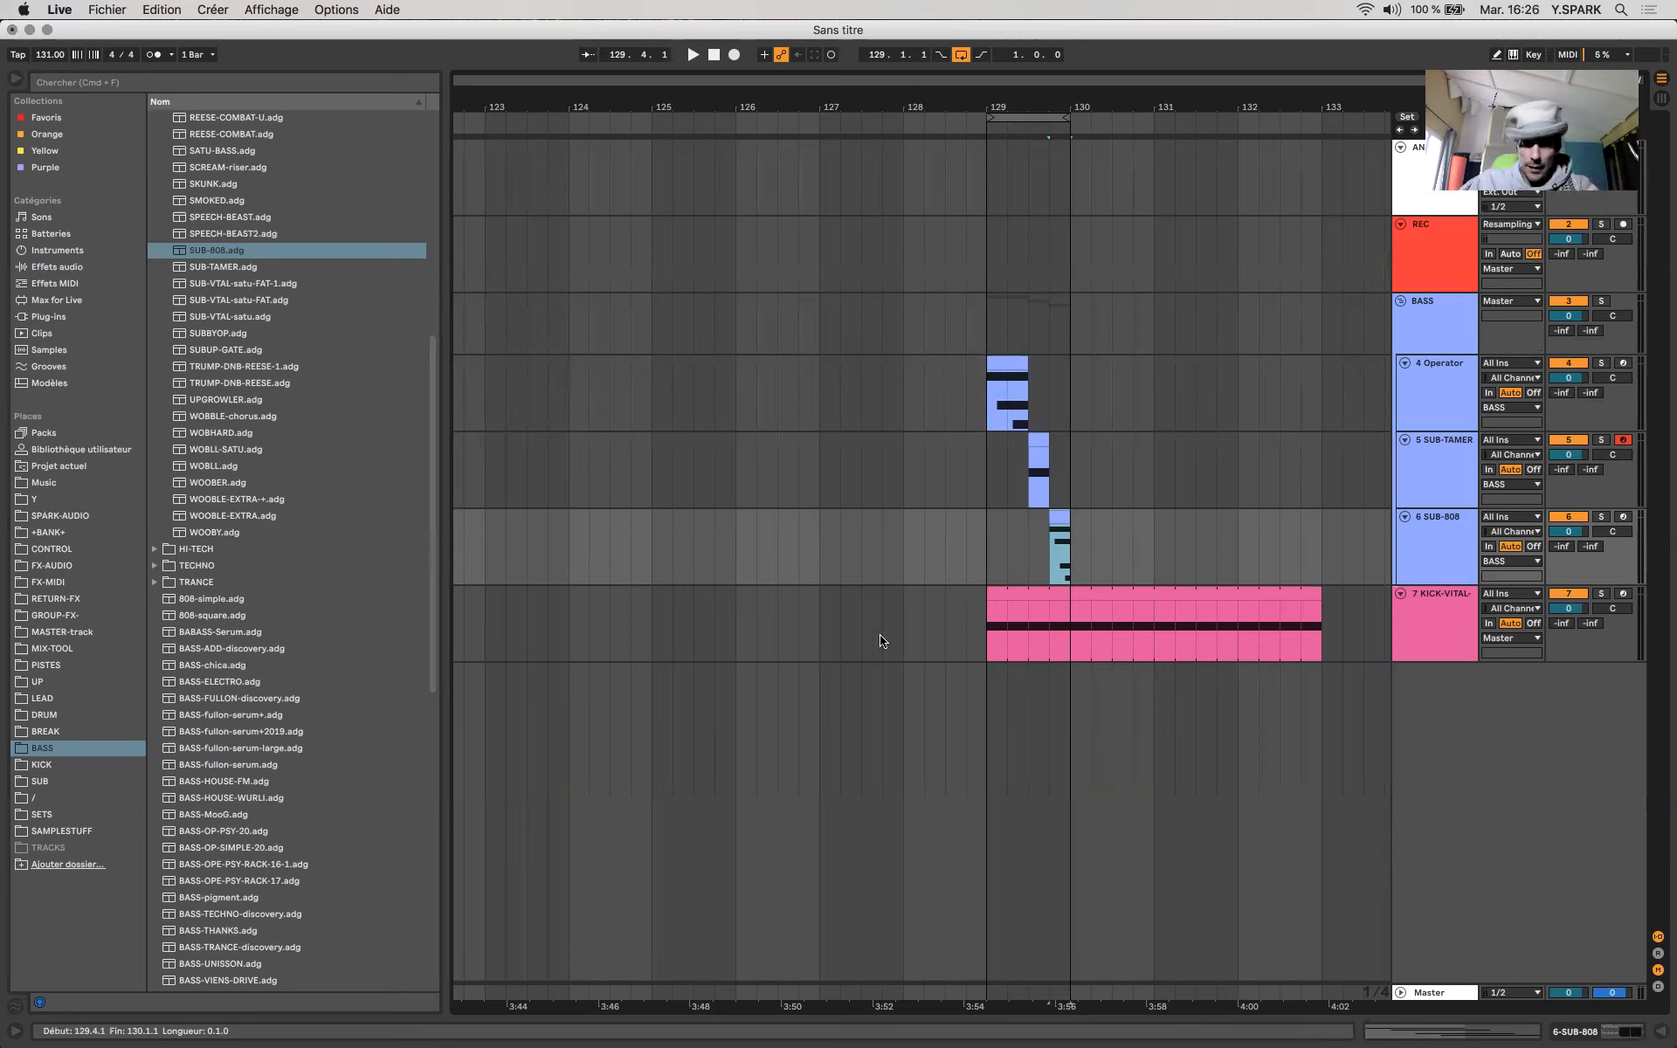
Solo the KICK-VITAL track and play it from 129.1.1
left_click(985, 541)
left_click(1601, 594)
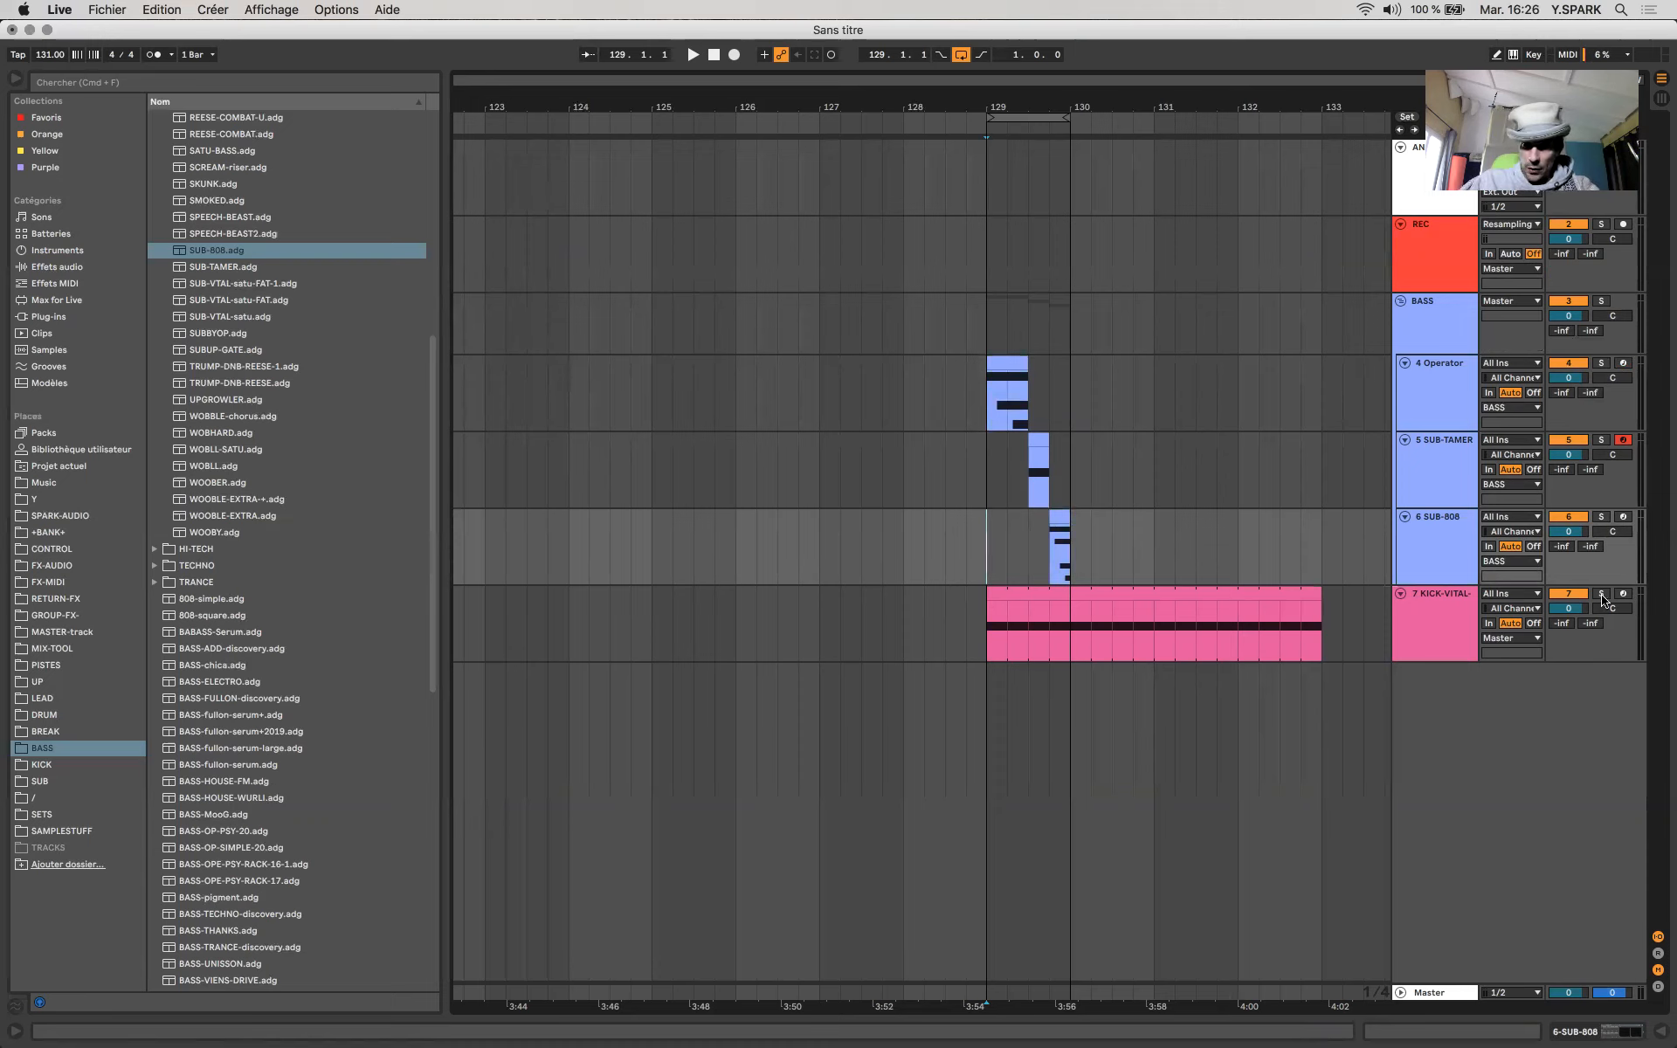
key("space")
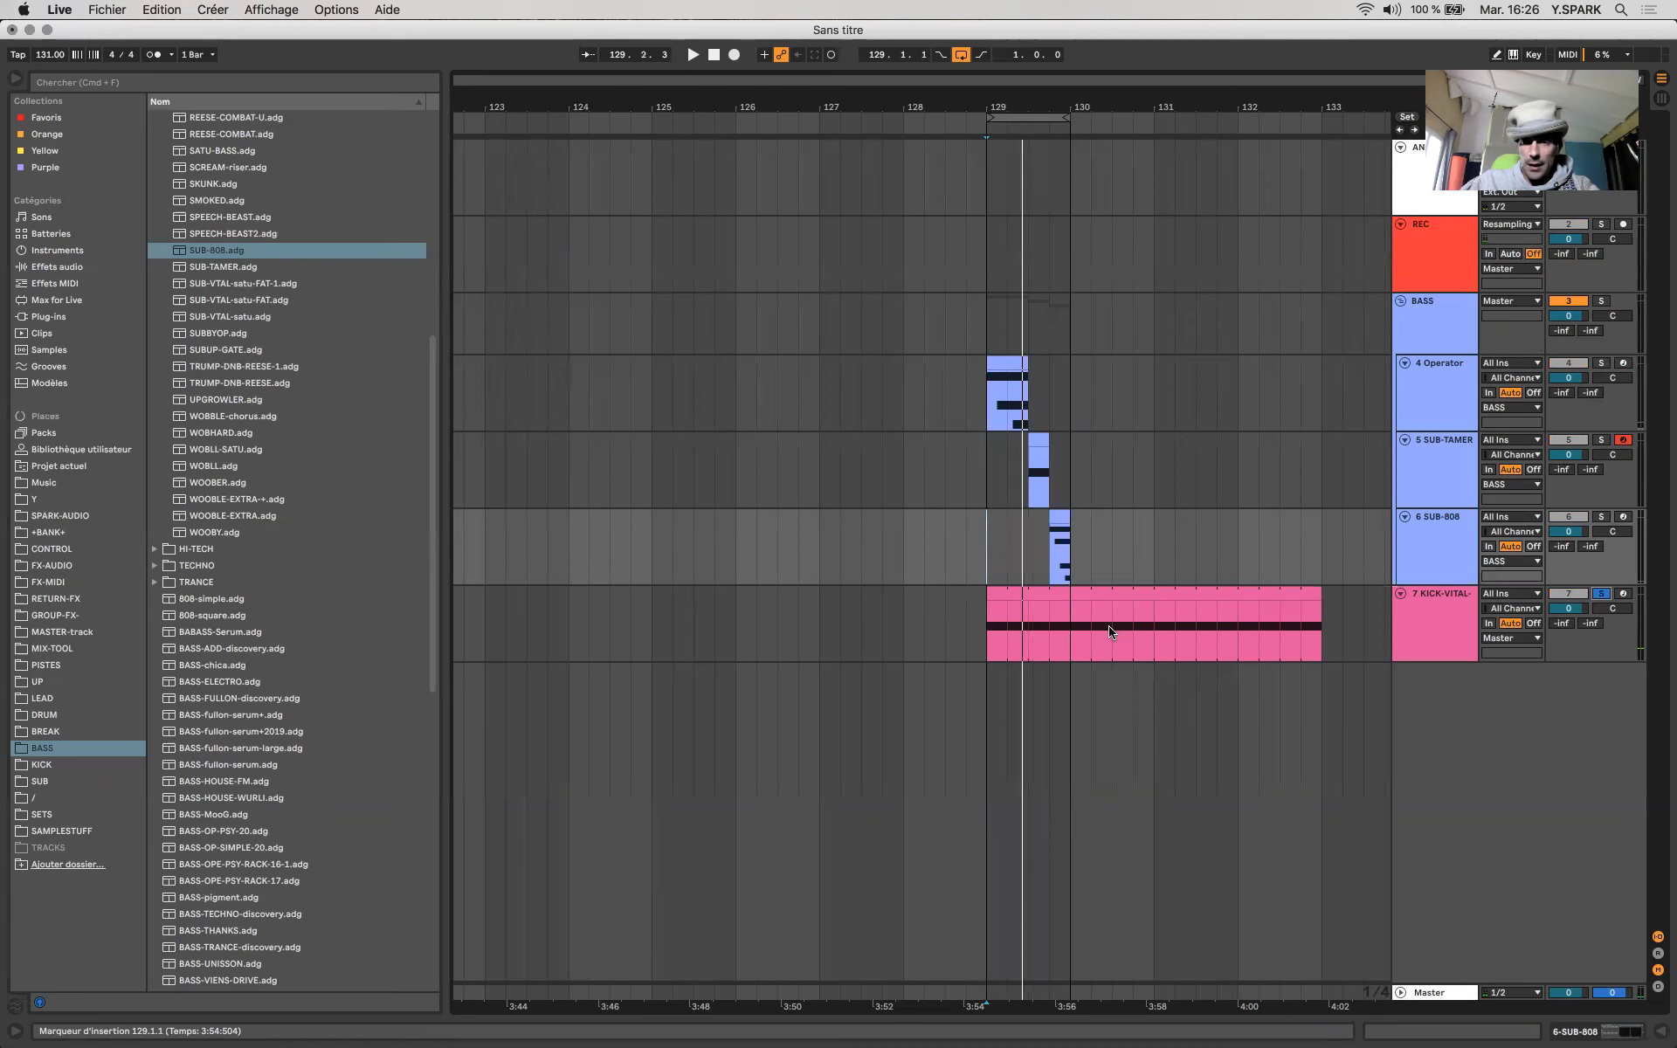
Transpose the G3 note in the kick clip down to C#3 and play the result
double_click(1038, 598)
left_click(522, 936)
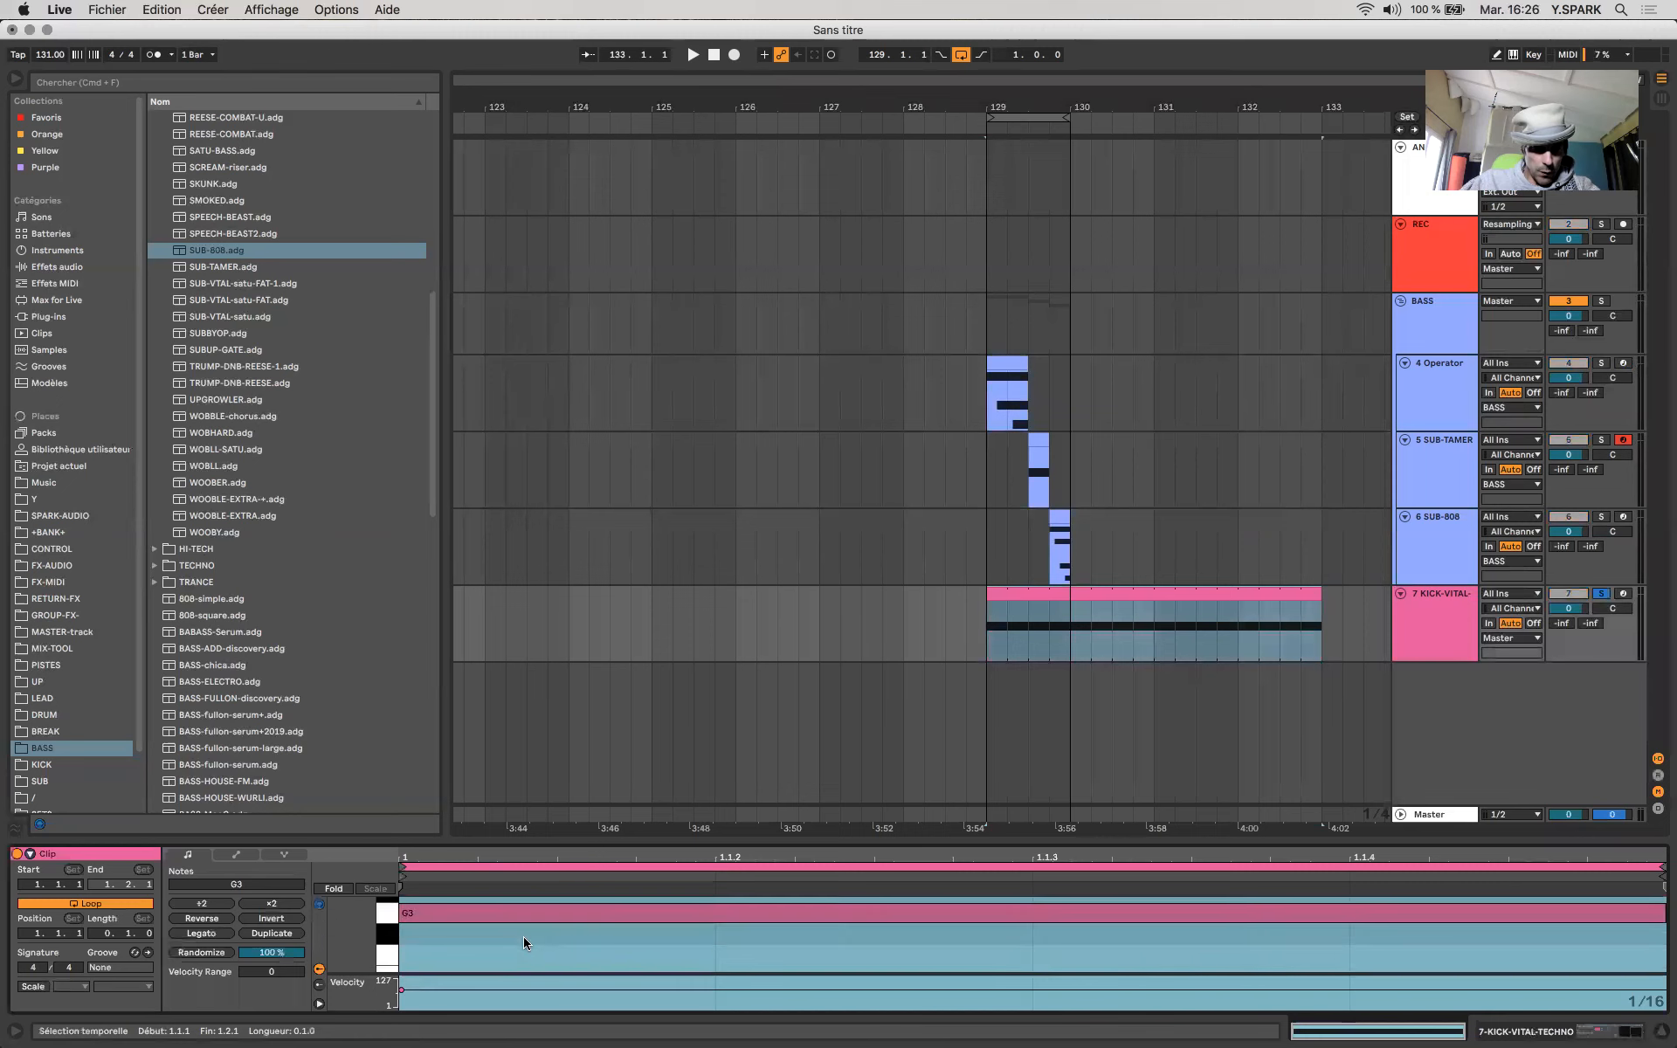
left_click(478, 921)
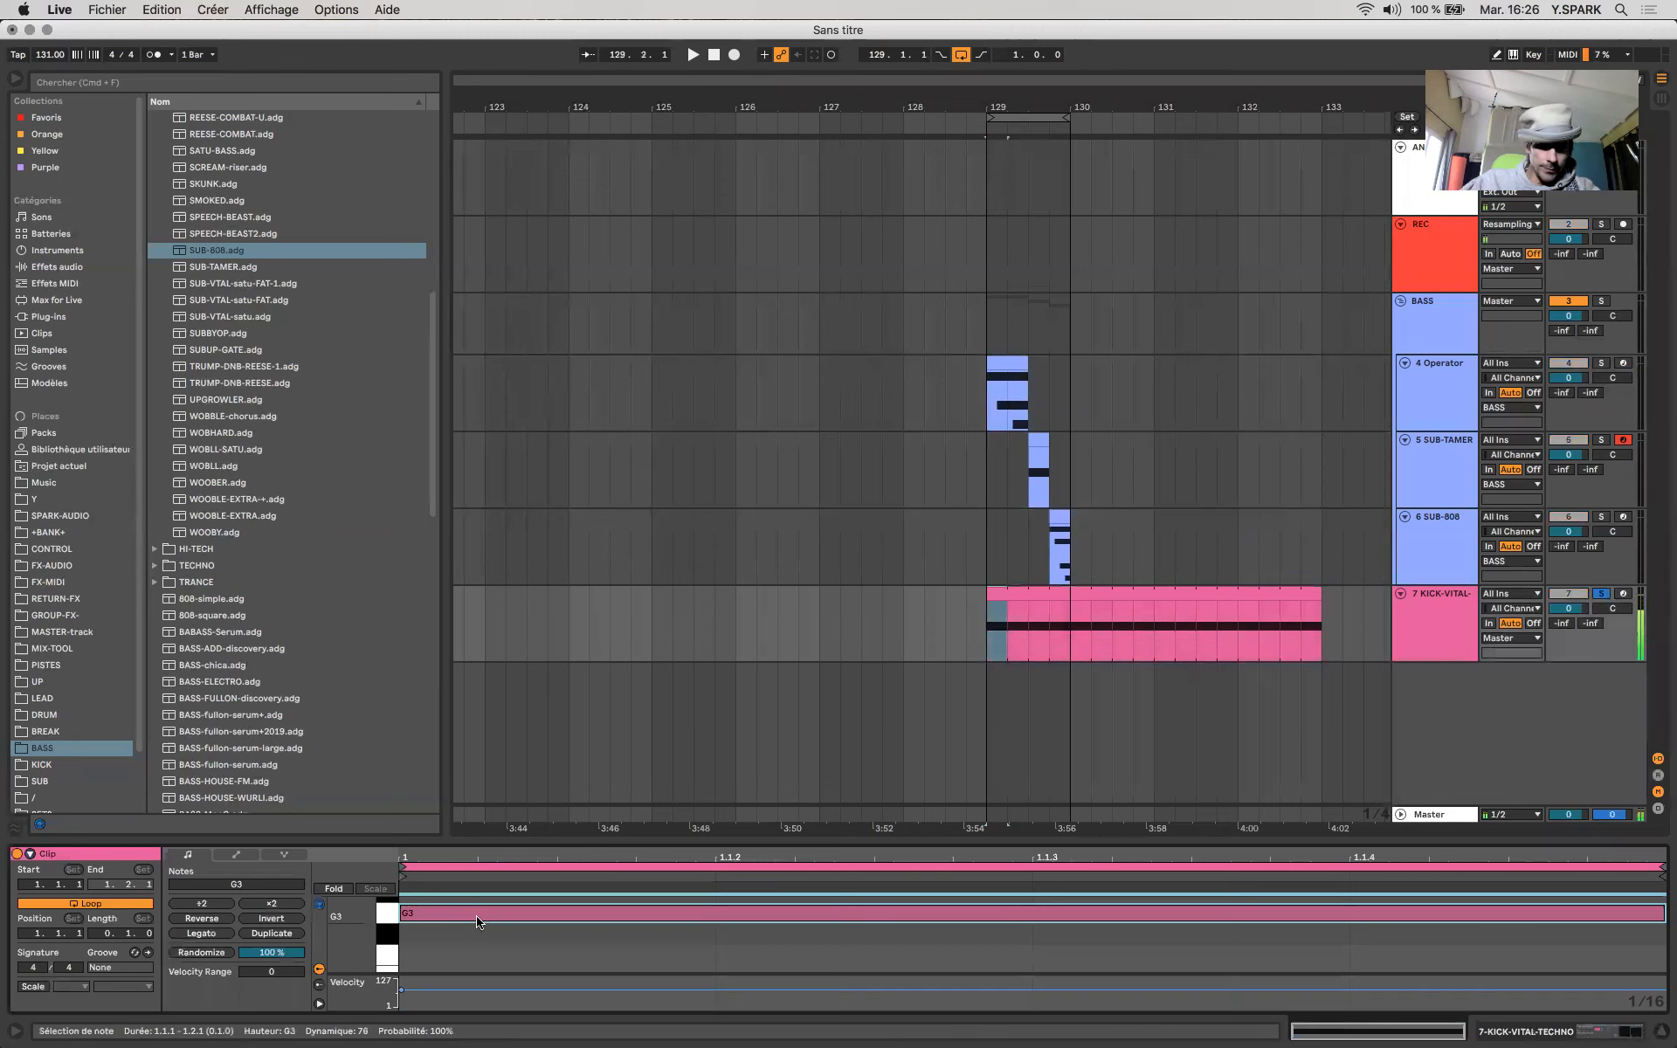
key("Down")
key("Down")
key("Down")
key("Down")
key("Down")
key("Down")
key("space")
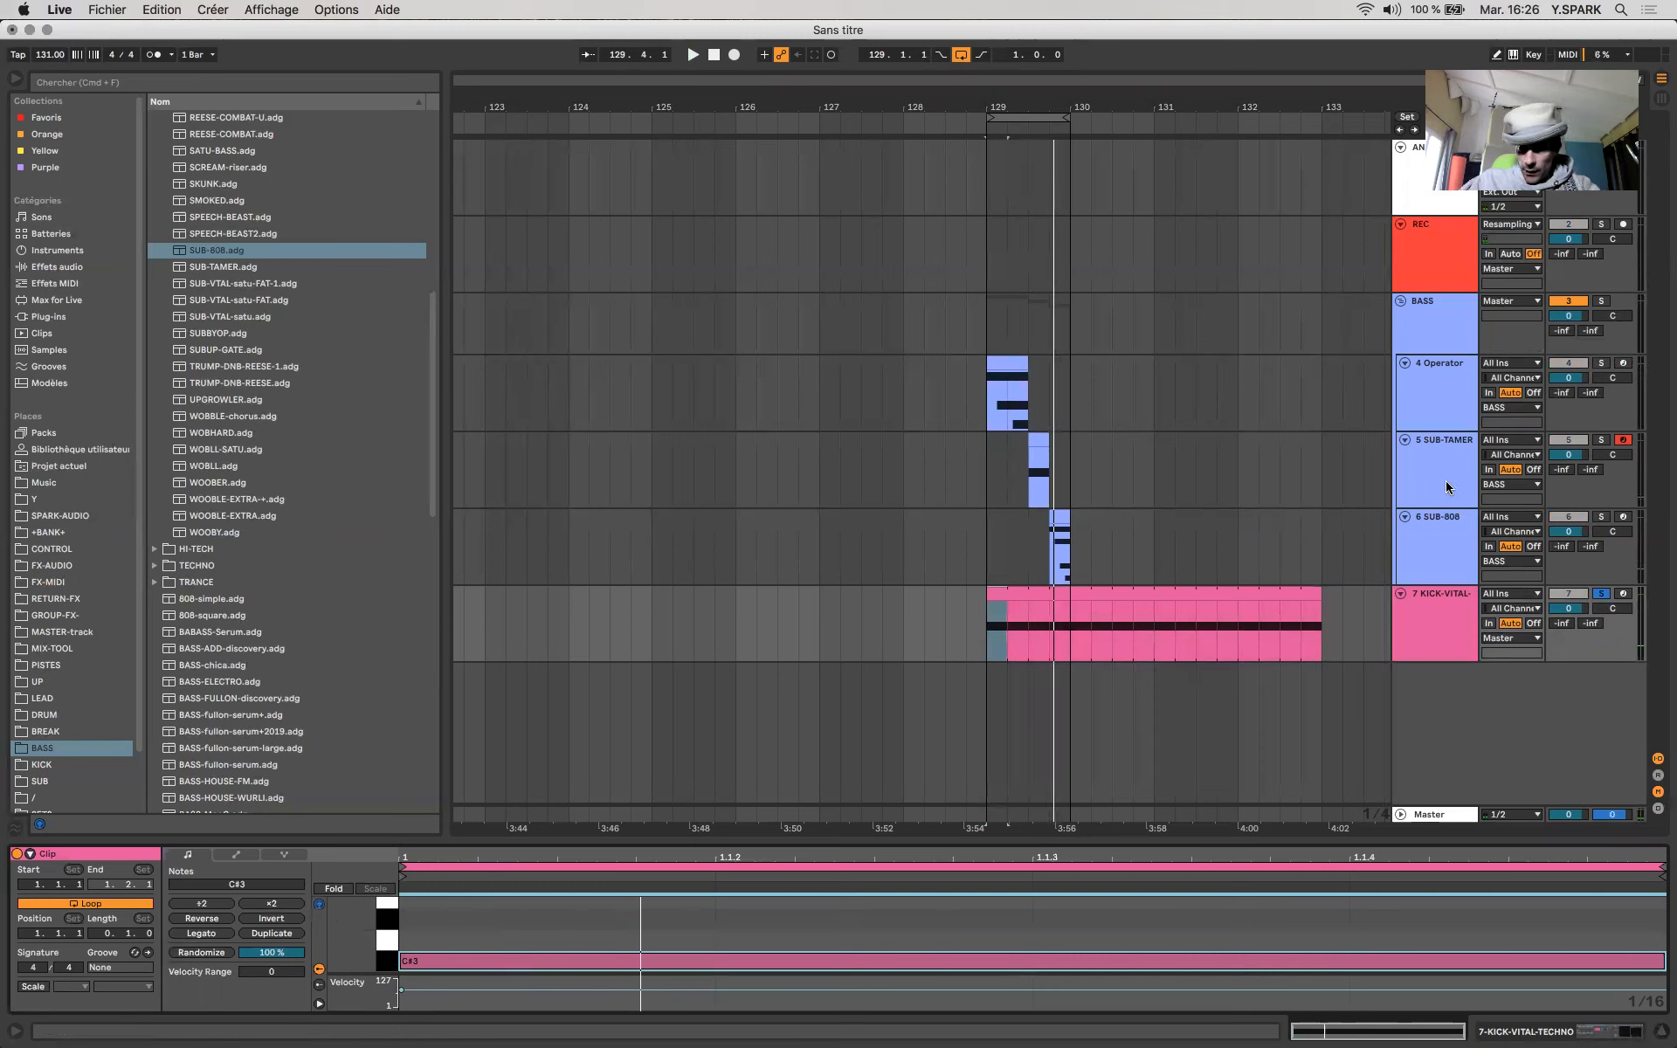
Listen to the soloed kick, then unsolo it and play it together with the BASS group
left_click(1439, 327)
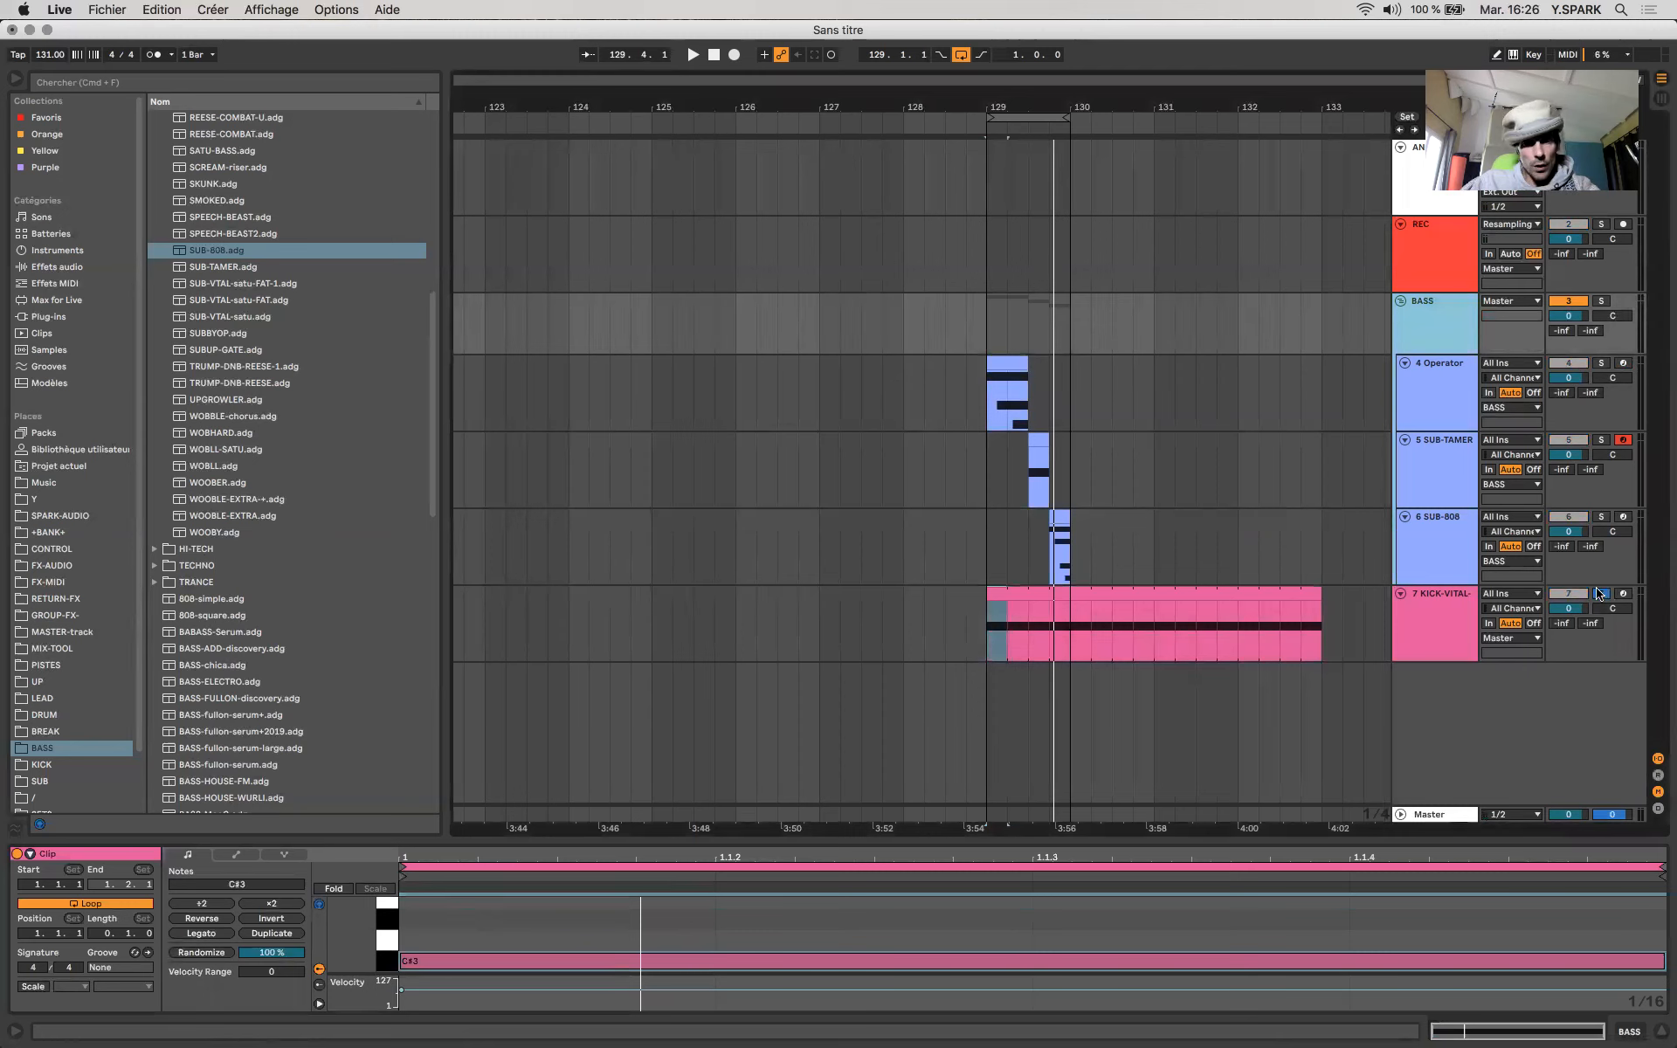
key("space")
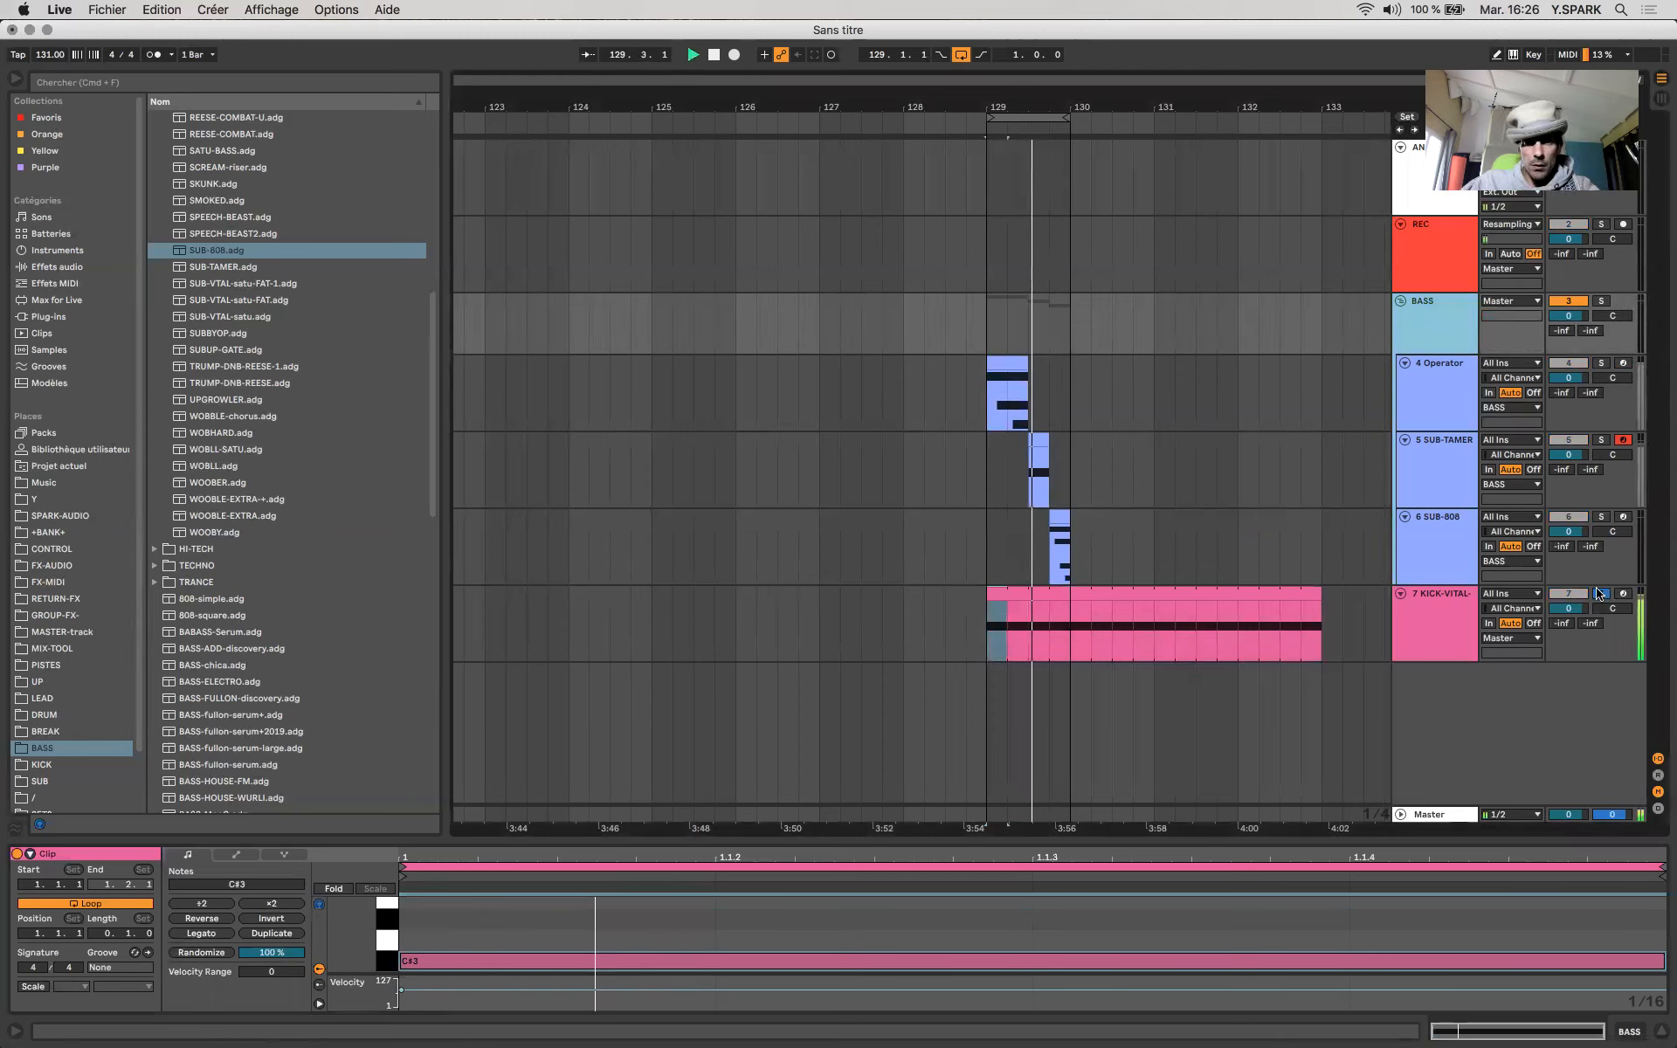
key("space")
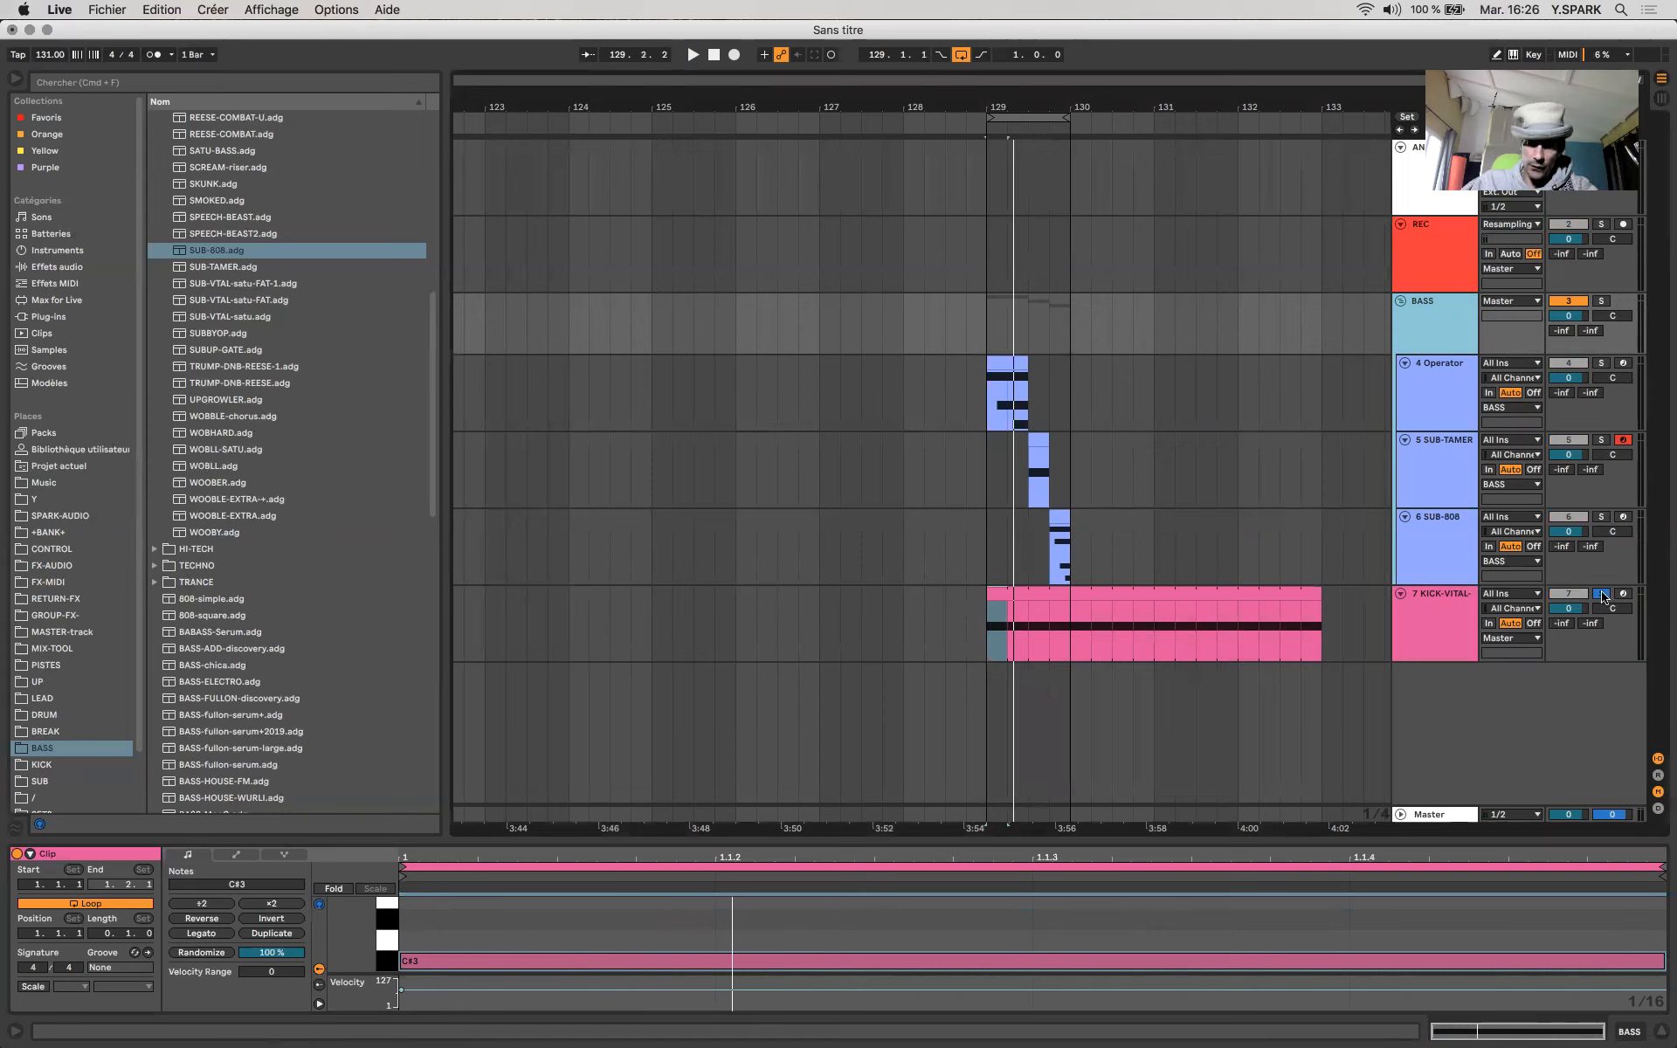
left_click(1604, 598)
key("space")
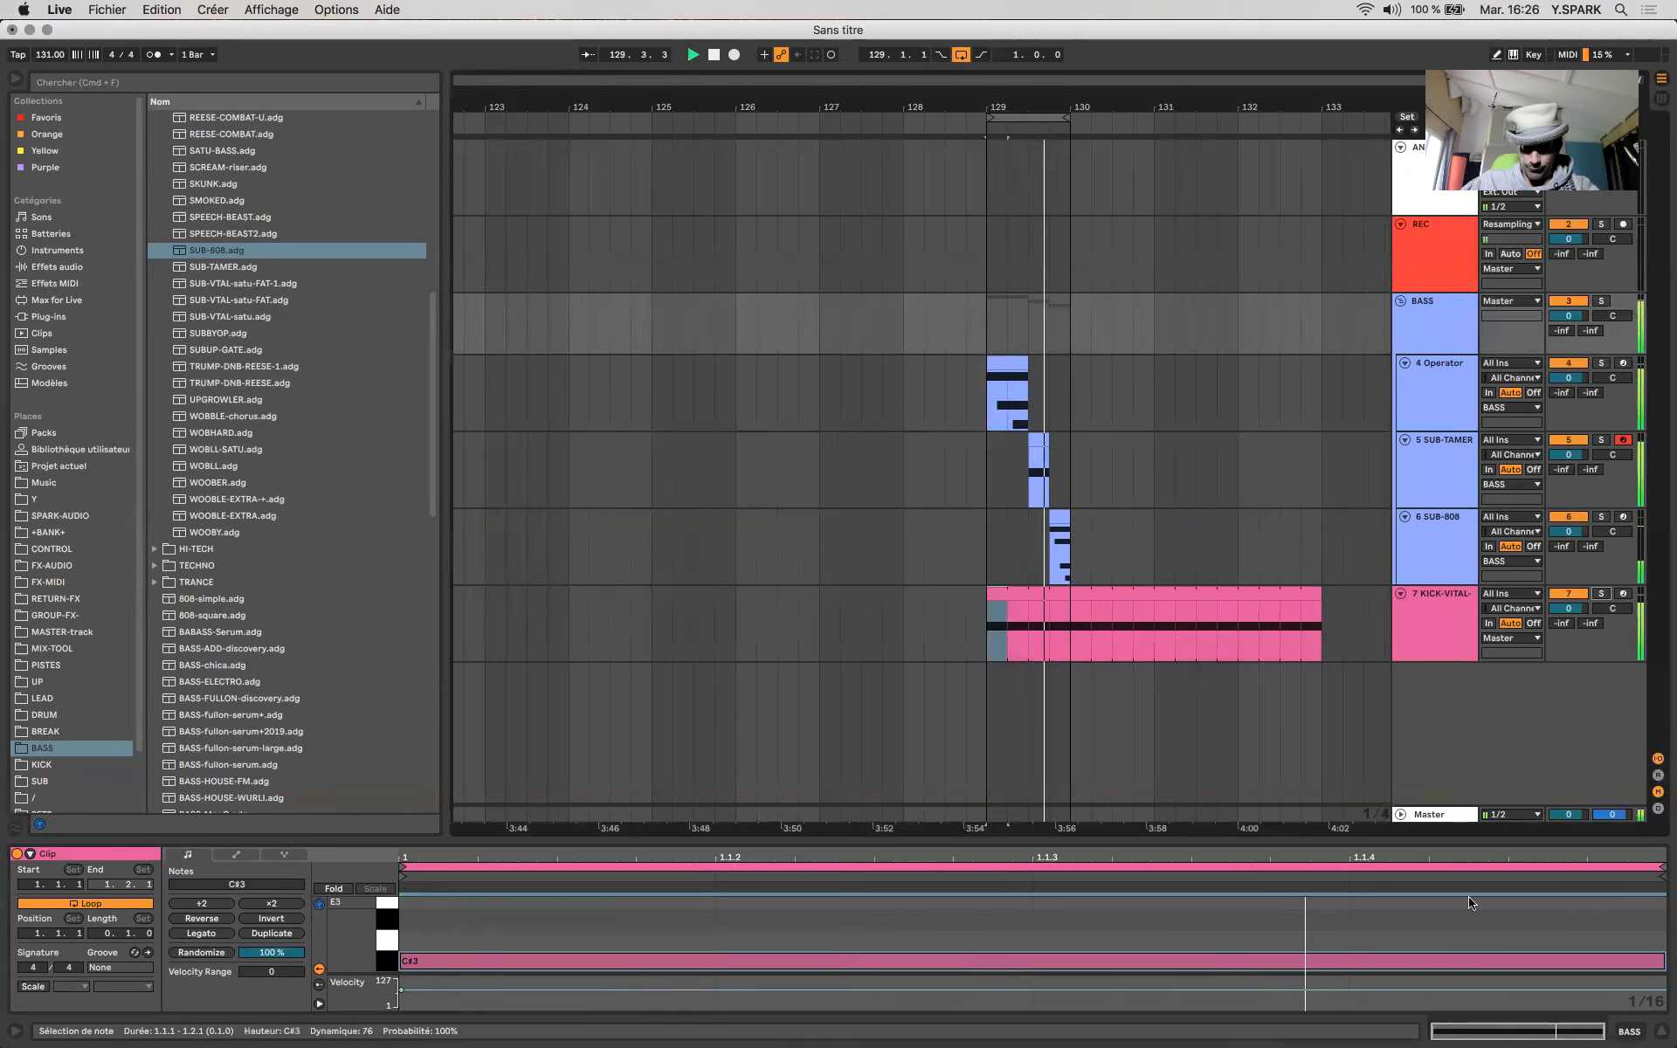
Show the Master track's devices and play the loop to view its frequencies in the Spectrum
left_click(1433, 816)
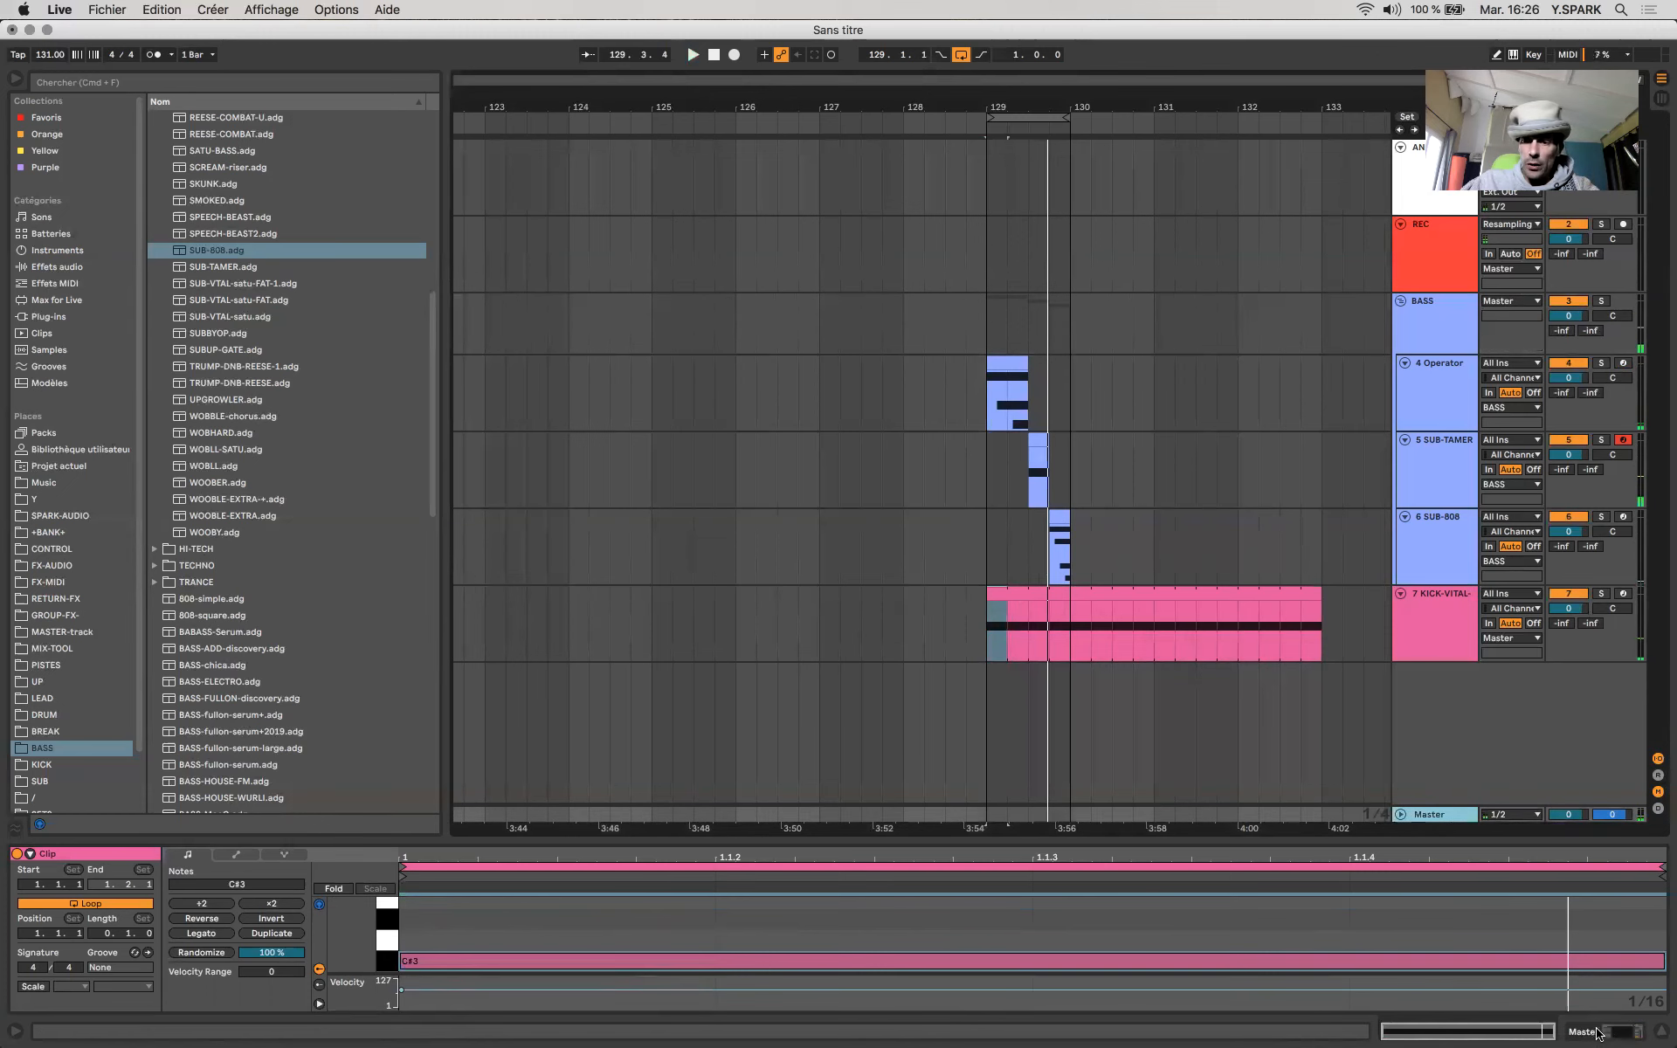
left_click(1598, 1033)
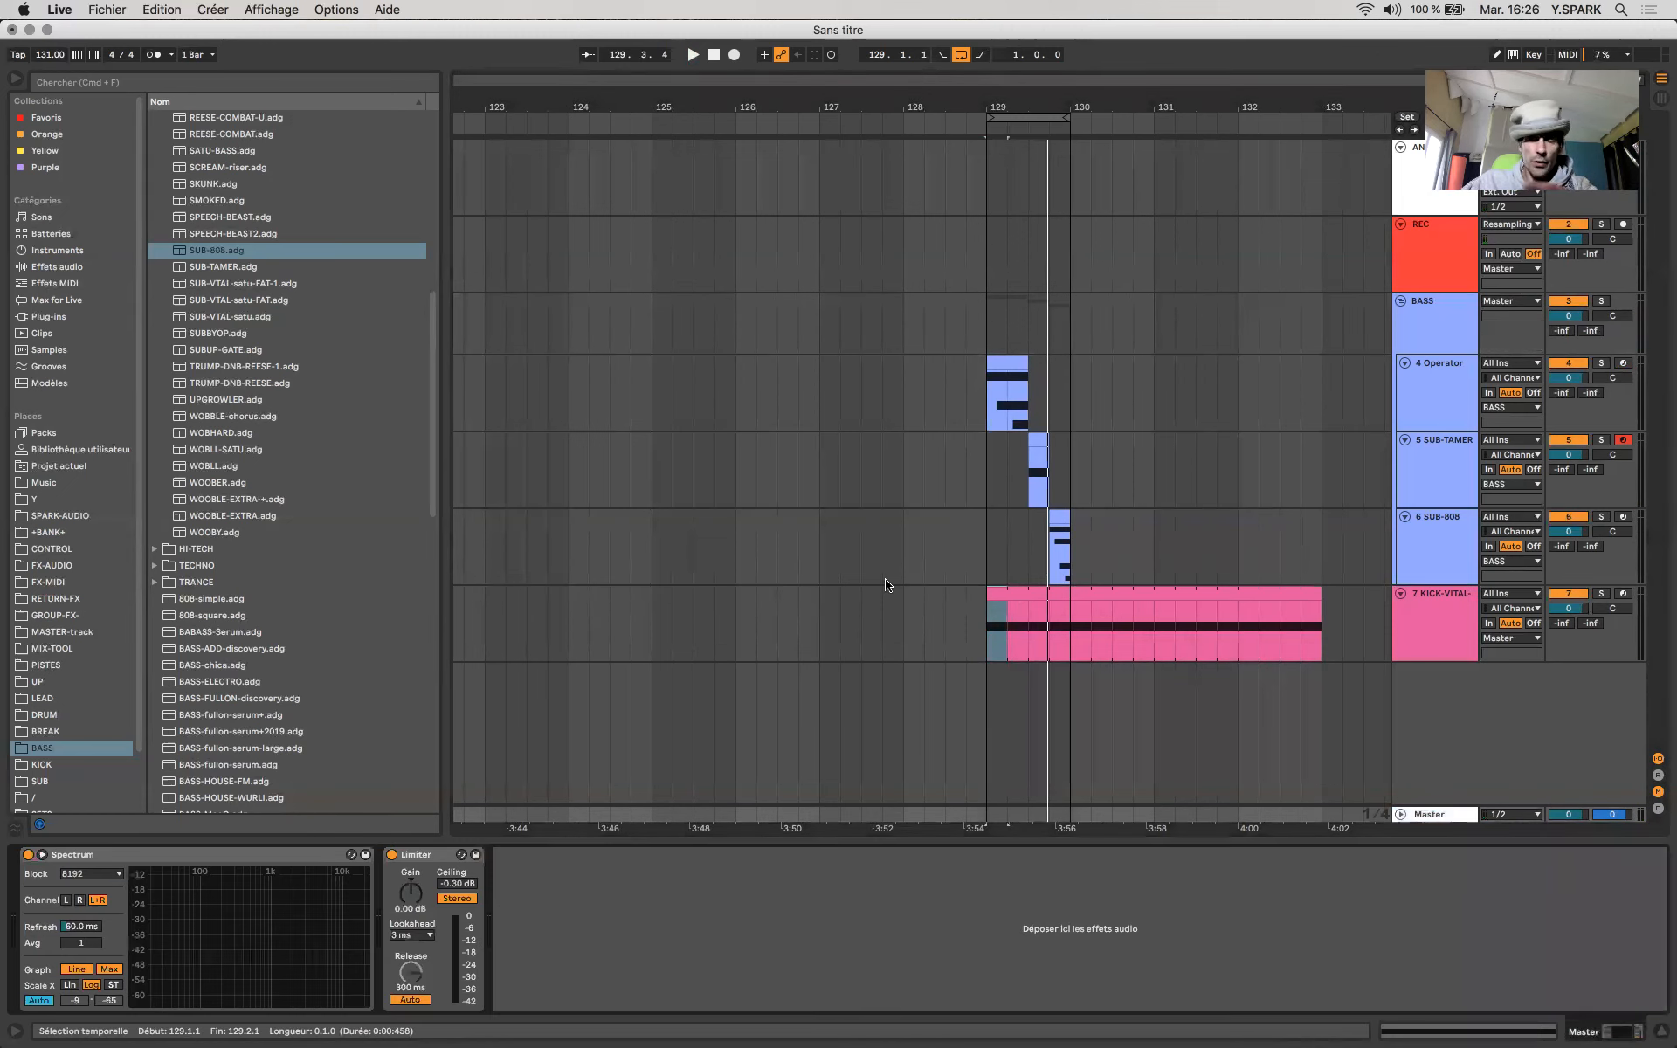
key("space")
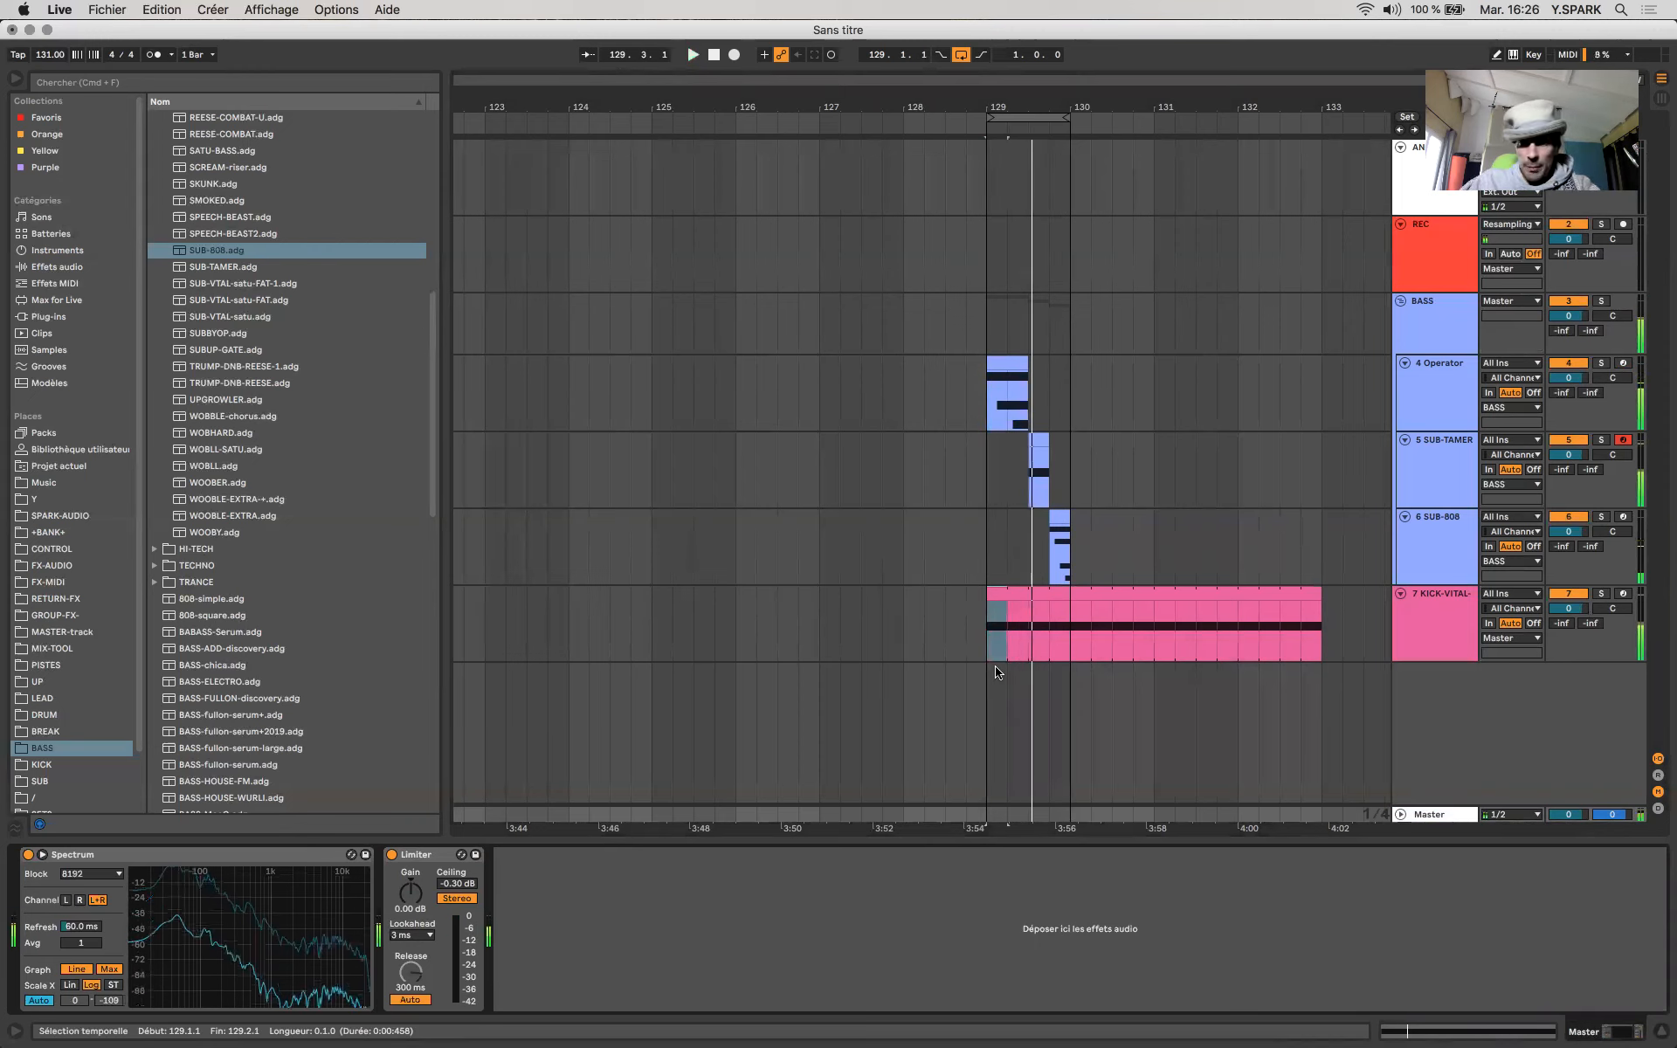
Load the COMP-8 compressor rack from the FX-AUDIO folder onto the BASS group track
left_click(1023, 588)
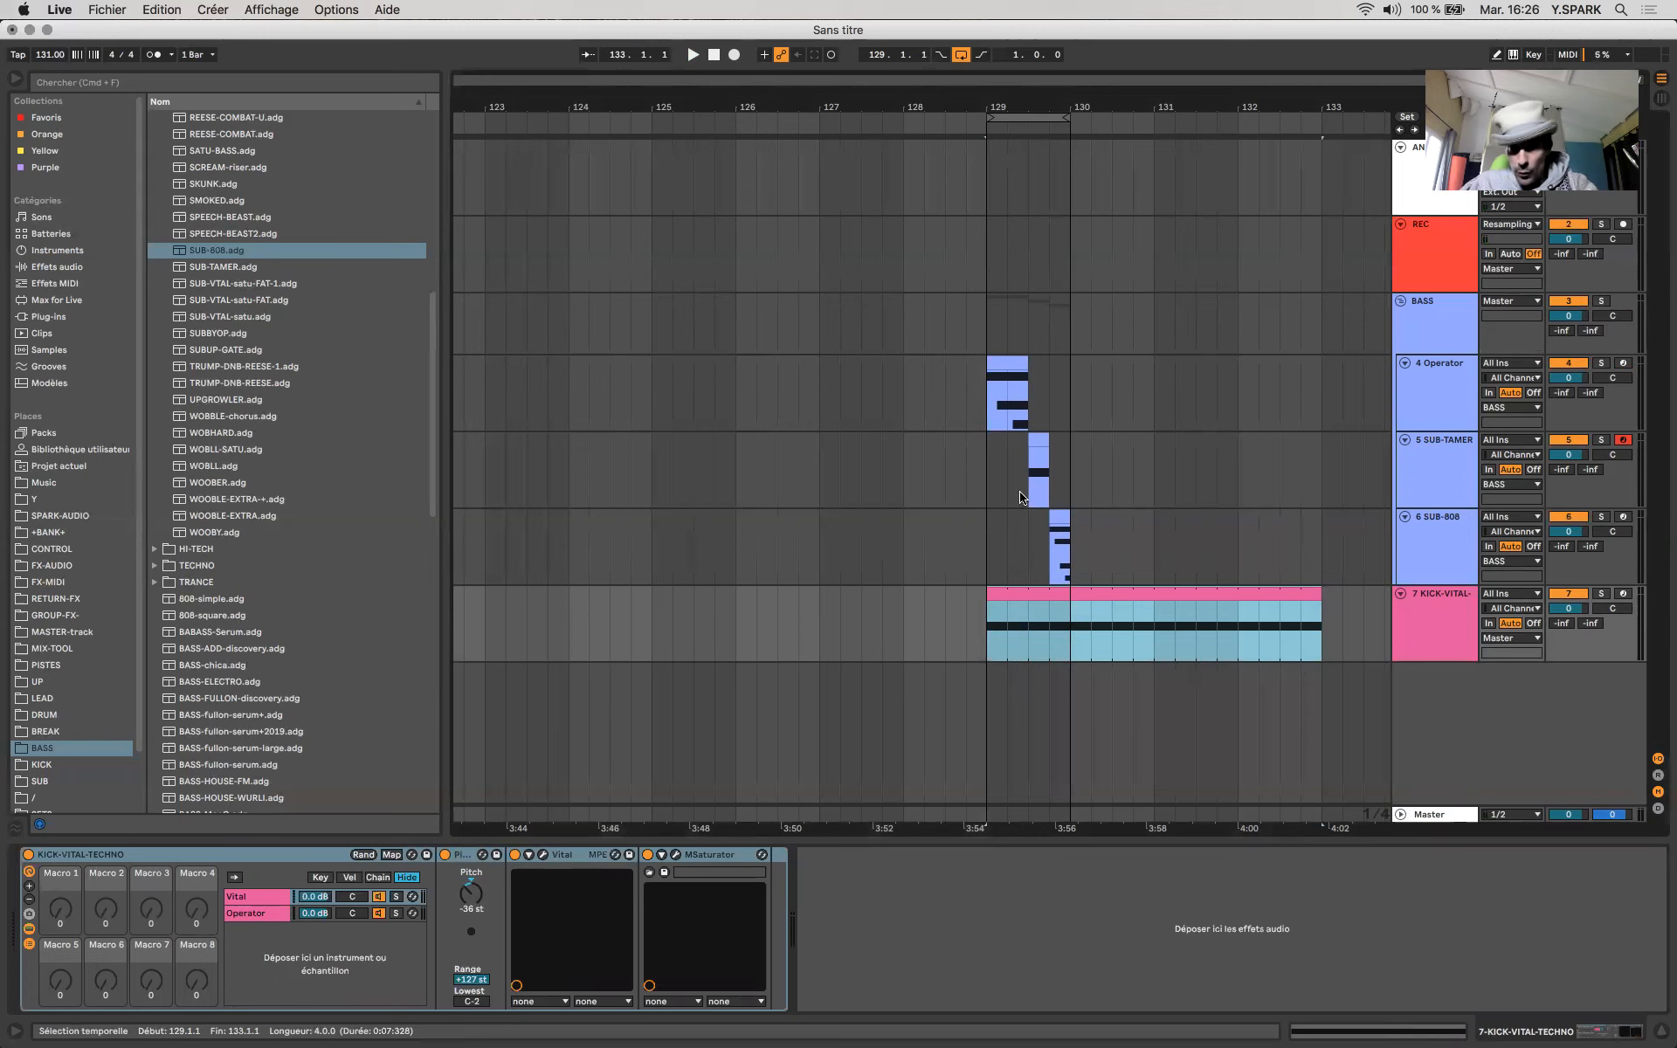
left_click(996, 335)
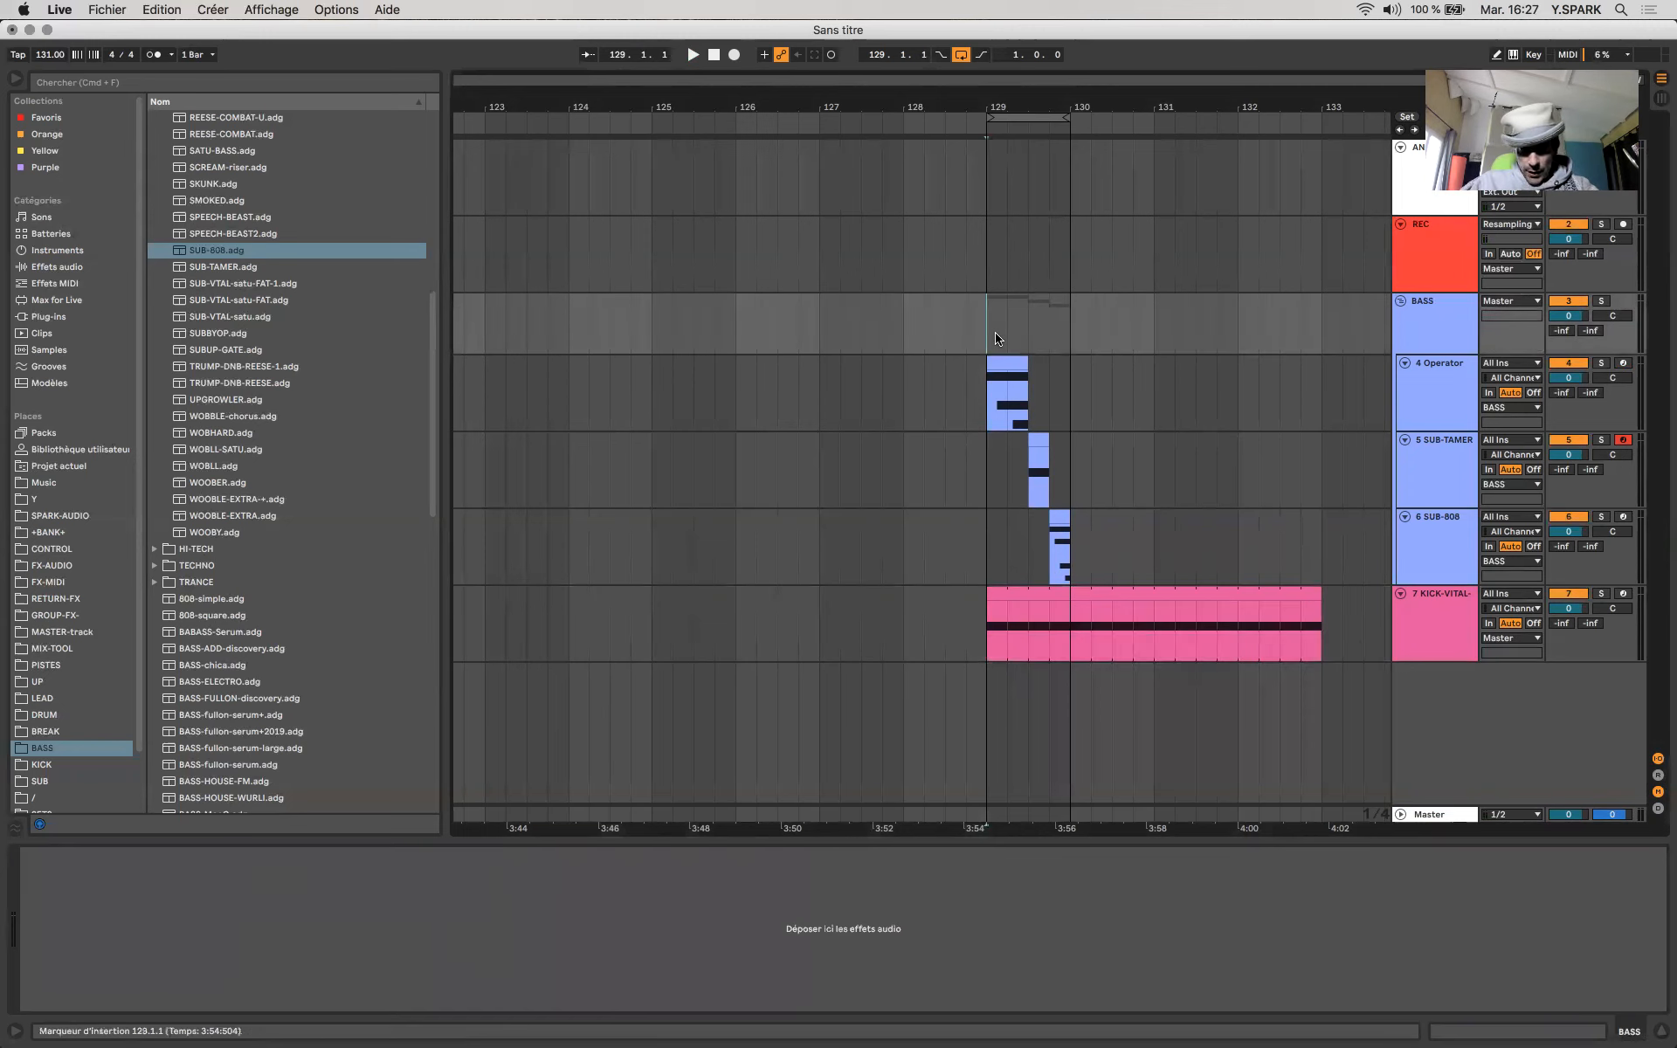
left_click(54, 265)
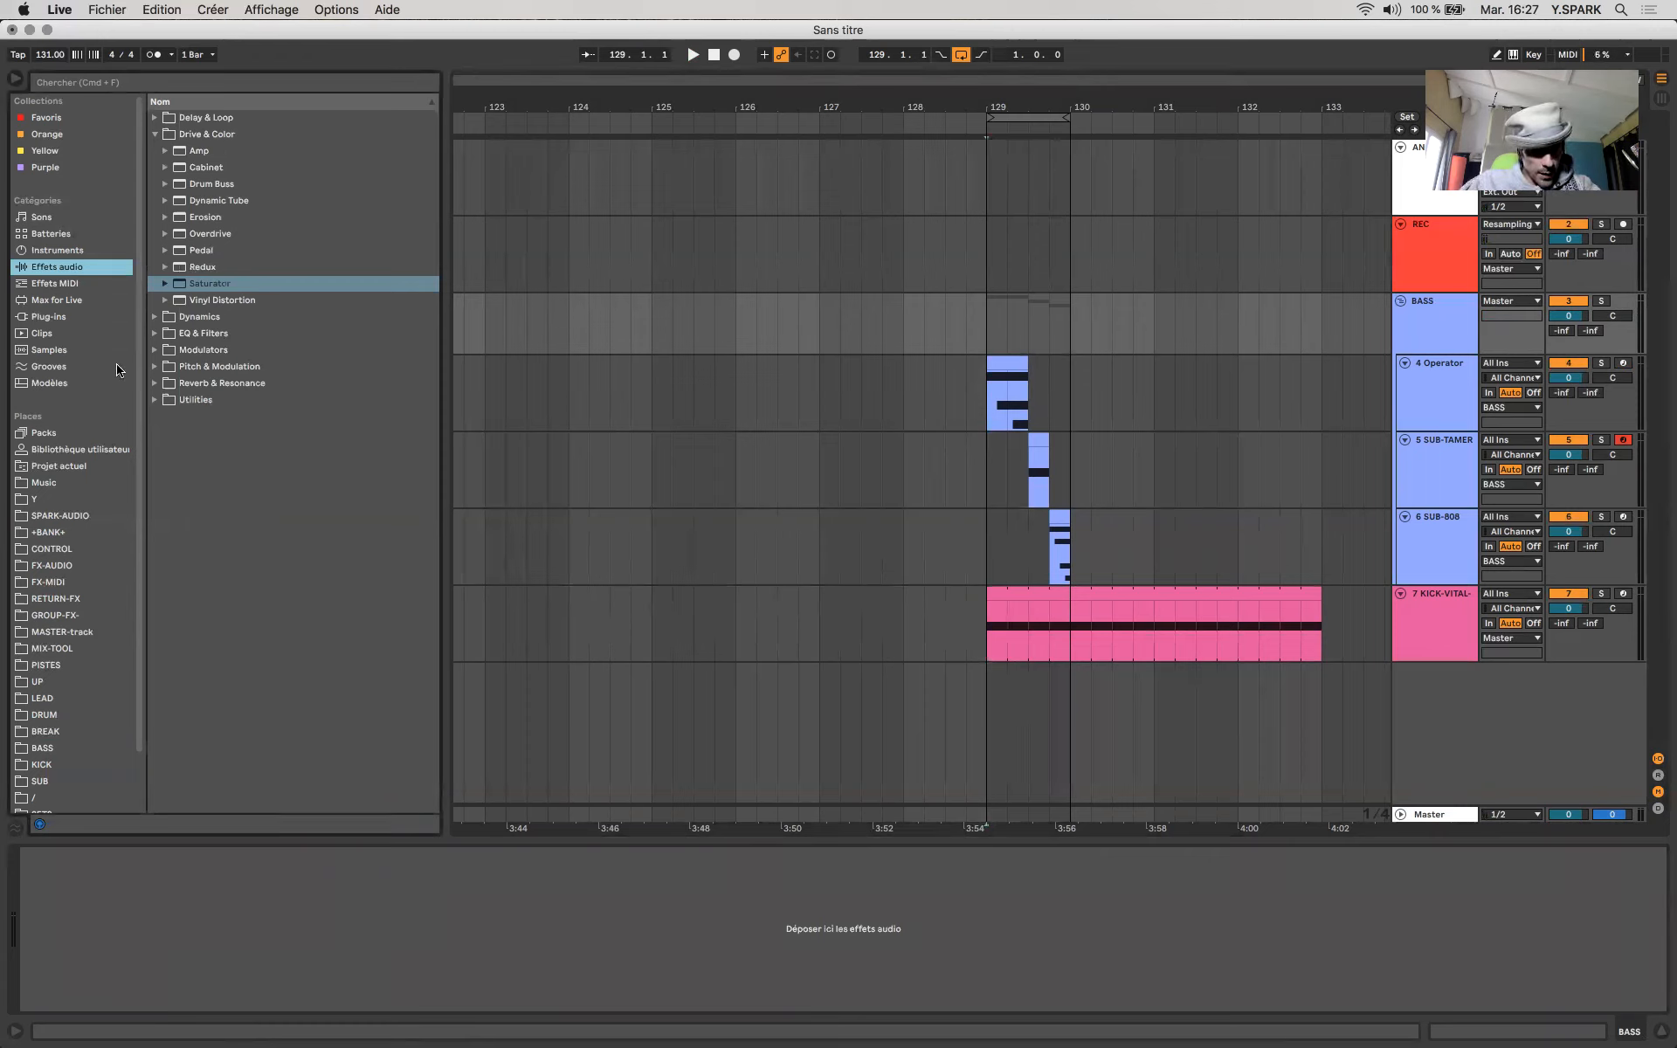
left_click(68, 566)
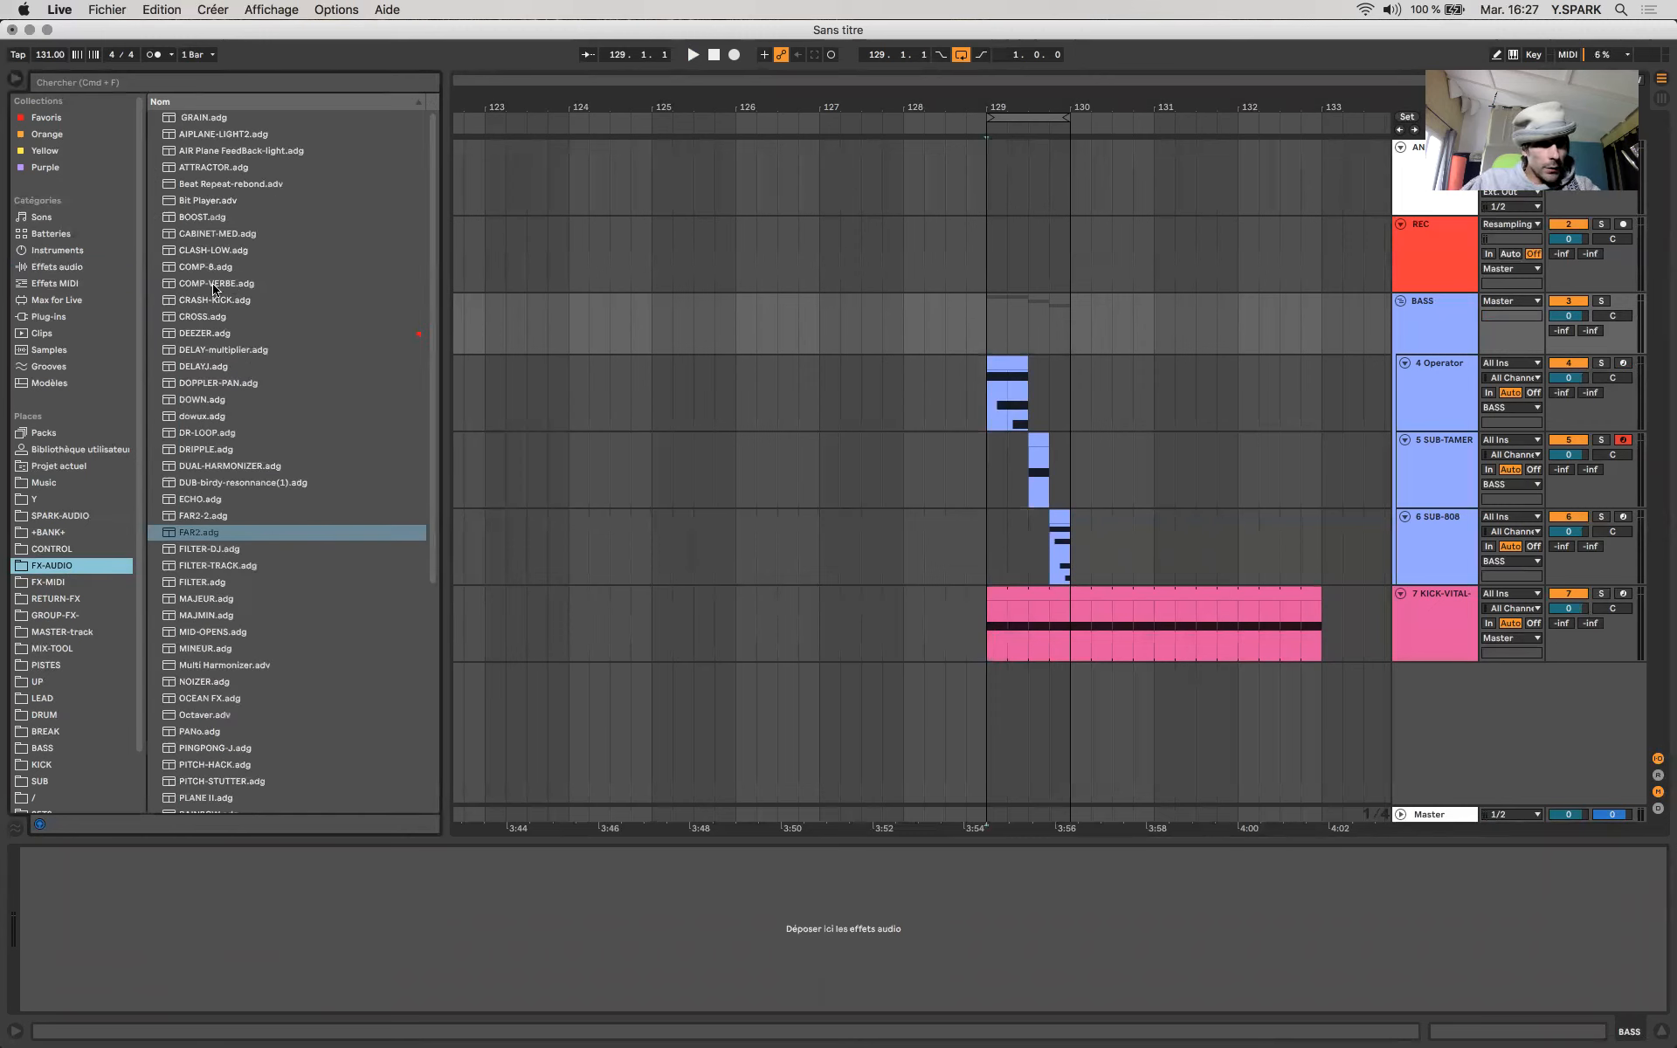
left_click_drag(203, 267, 1028, 319)
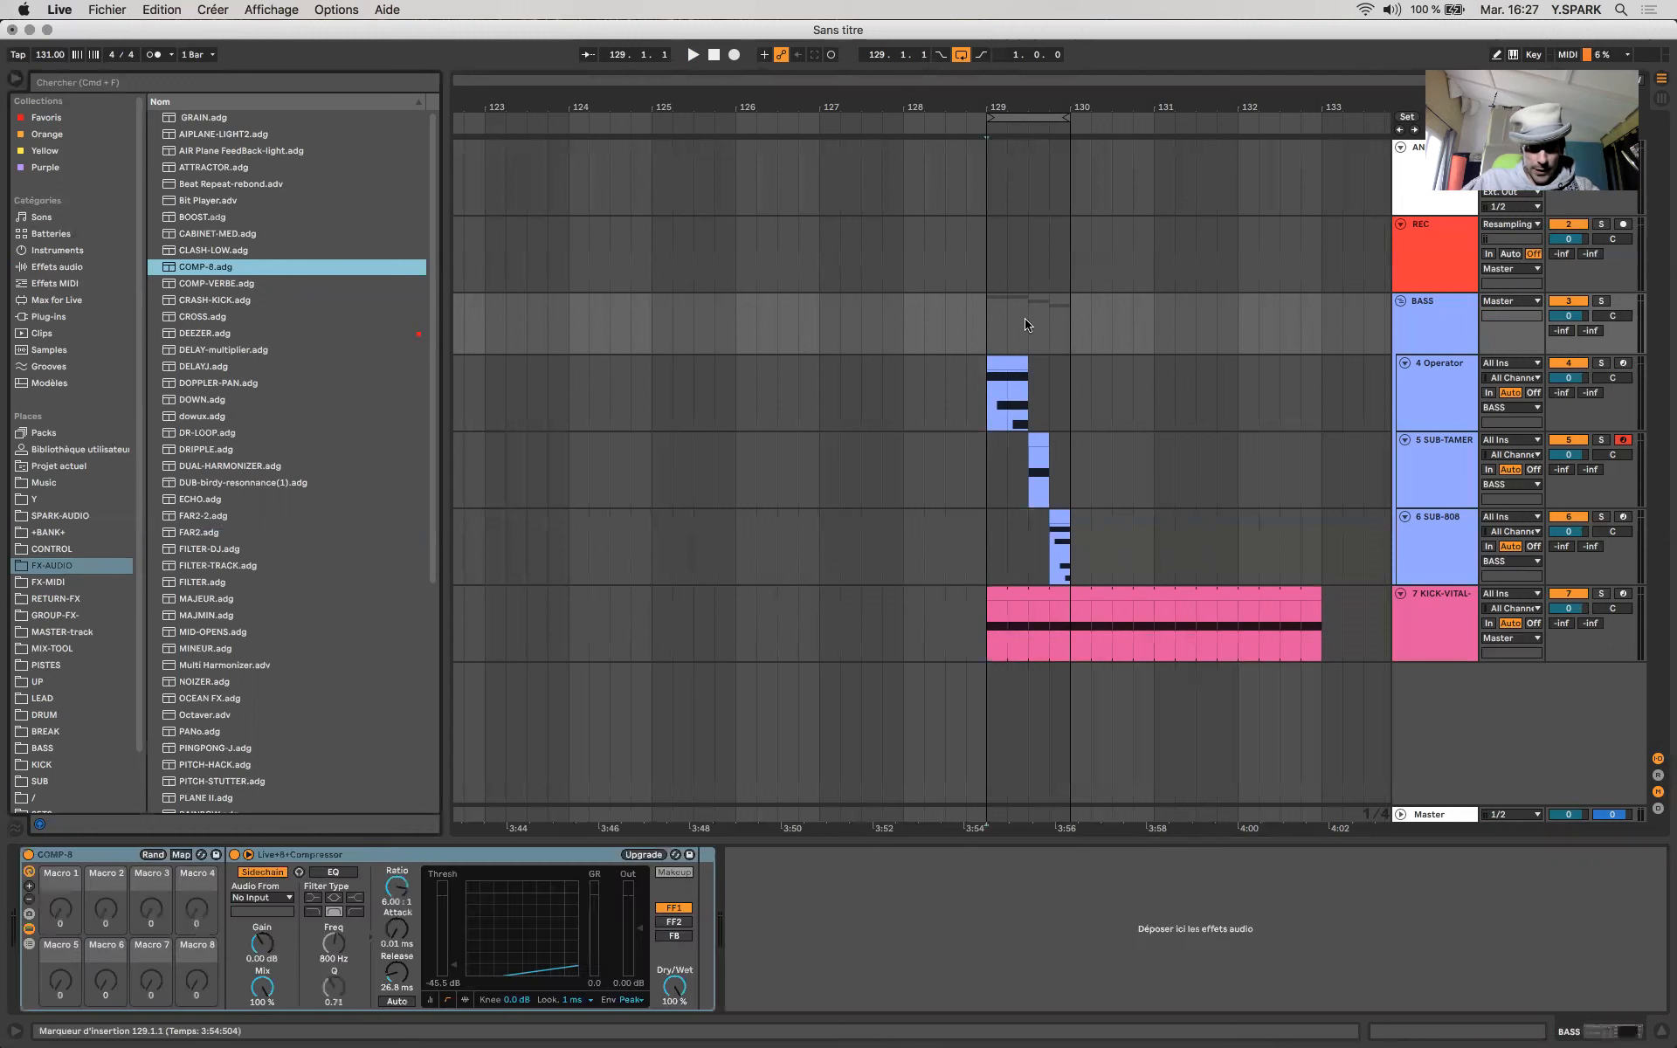
left_click(329, 854)
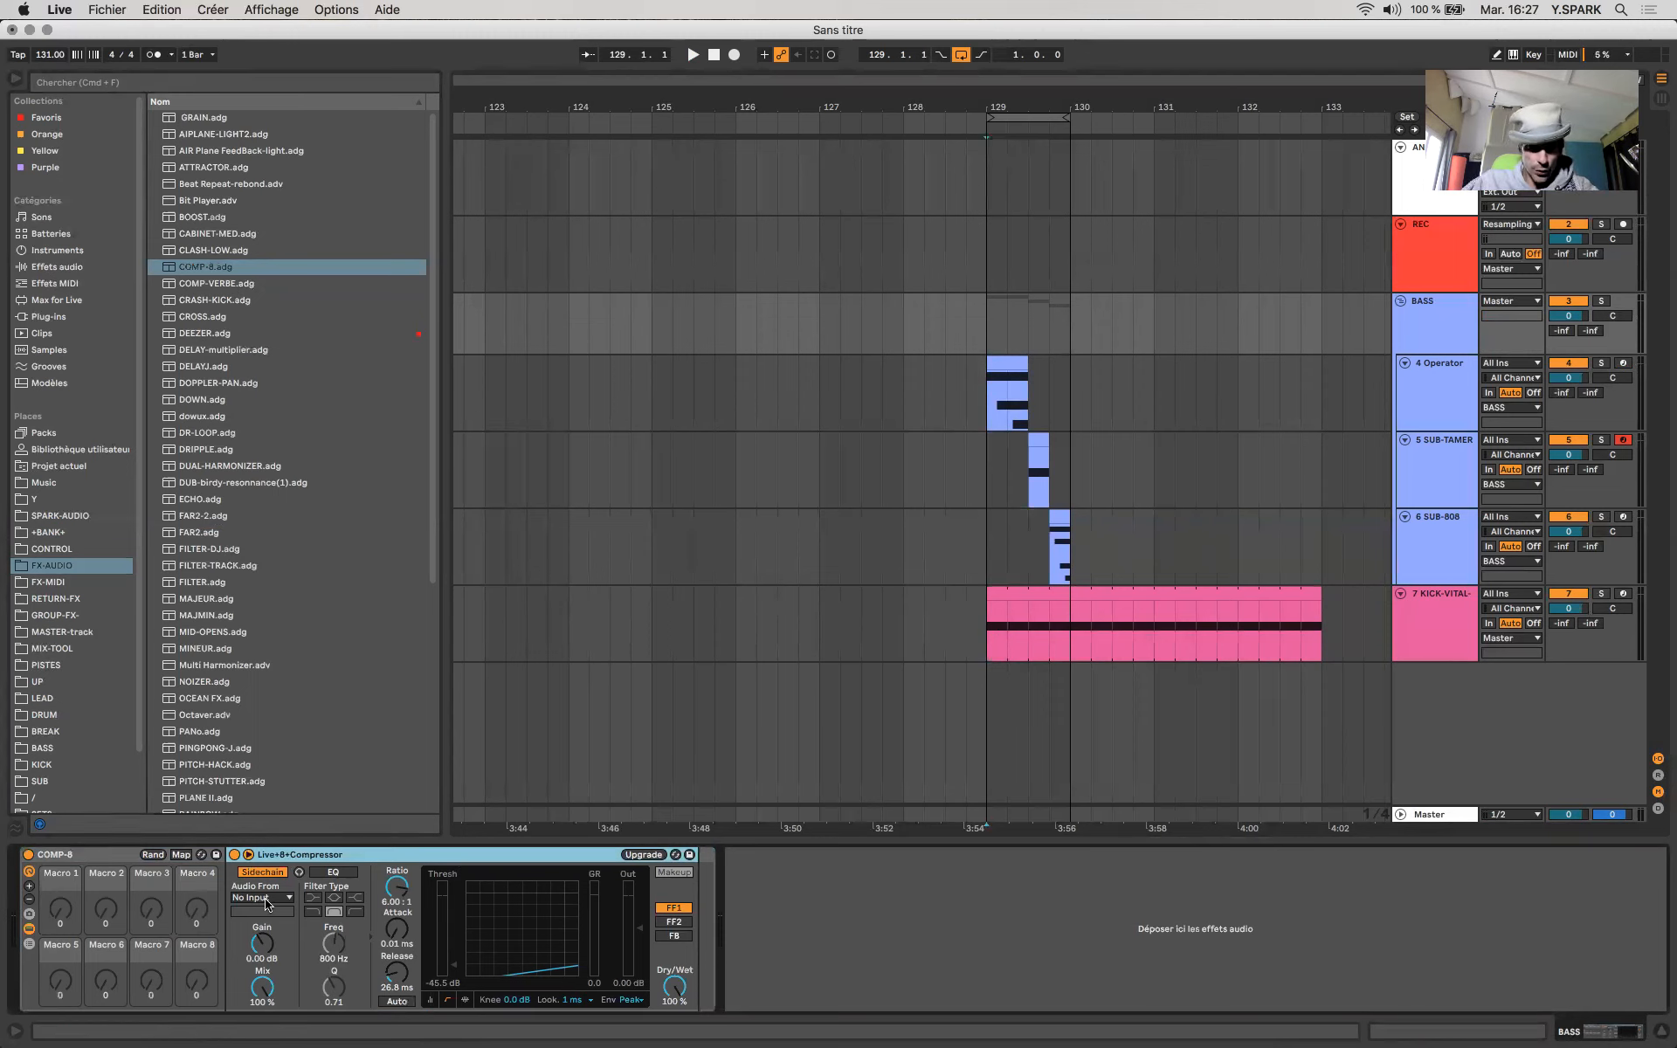
Delete the Operator chain from the KICK-VITAL-TECHNO rack on the kick track
left_click(1029, 594)
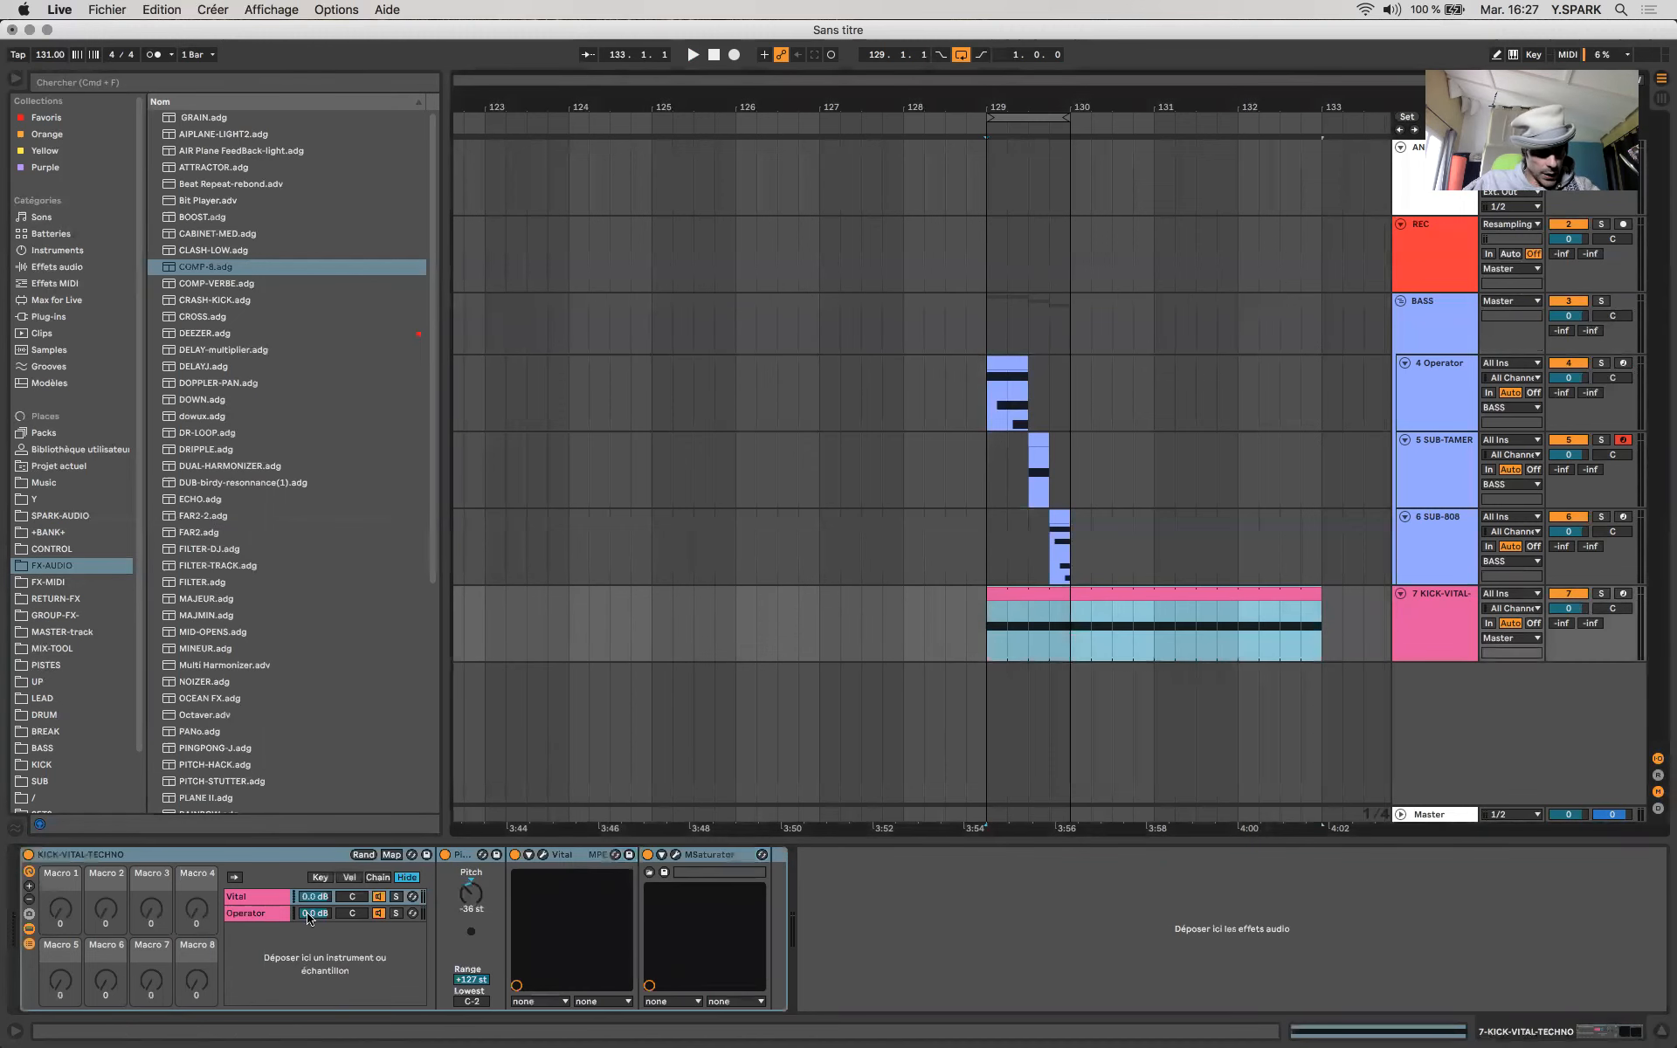
left_click(267, 913)
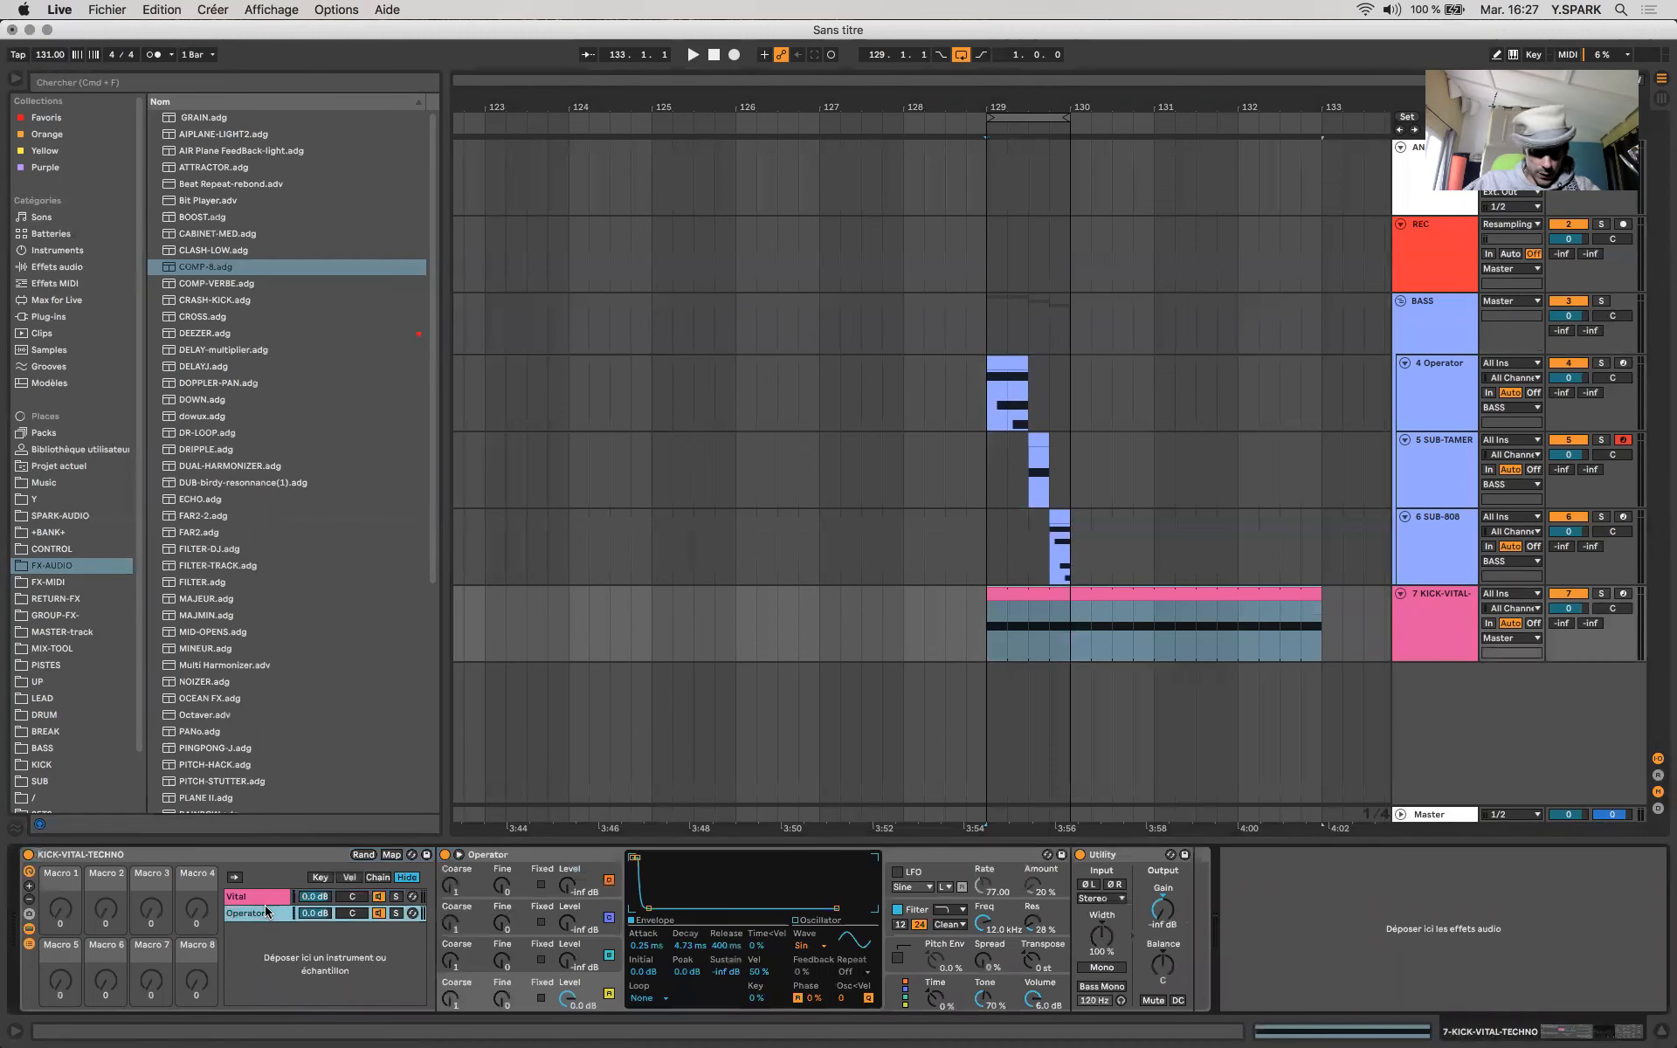
key("Delete")
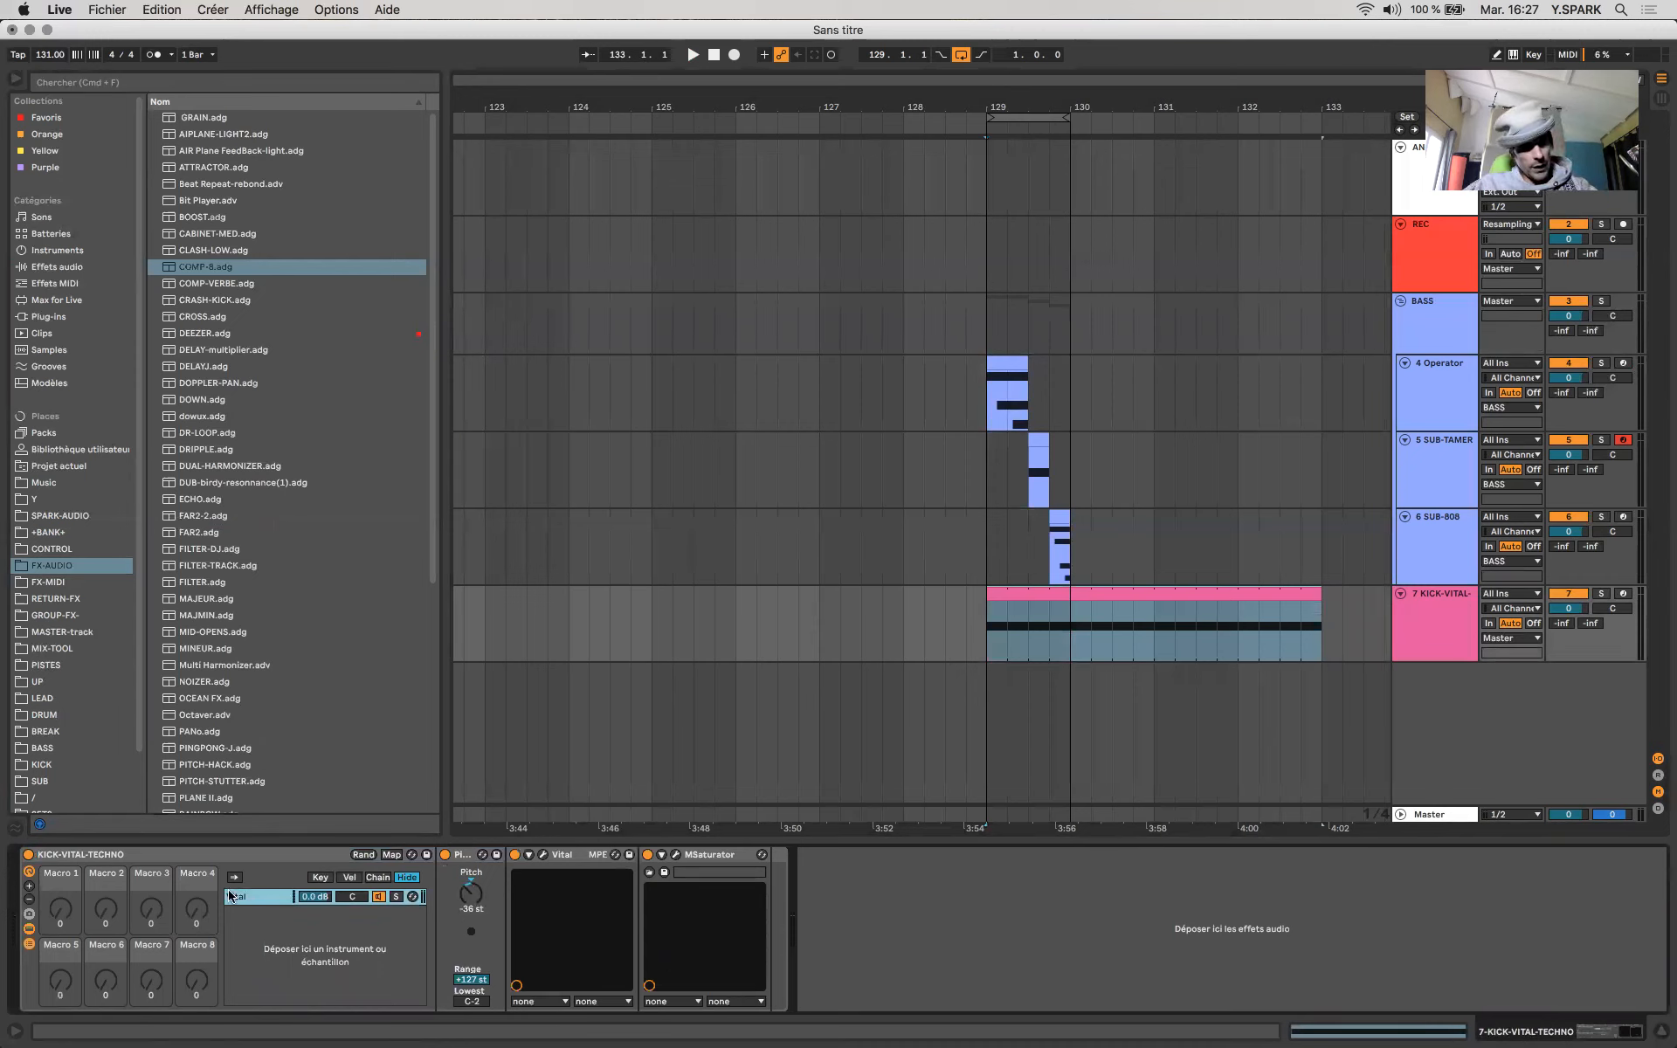
Add a default Operator instrument as a second chain below Vital in the kick rack and show its settings
left_click(56, 251)
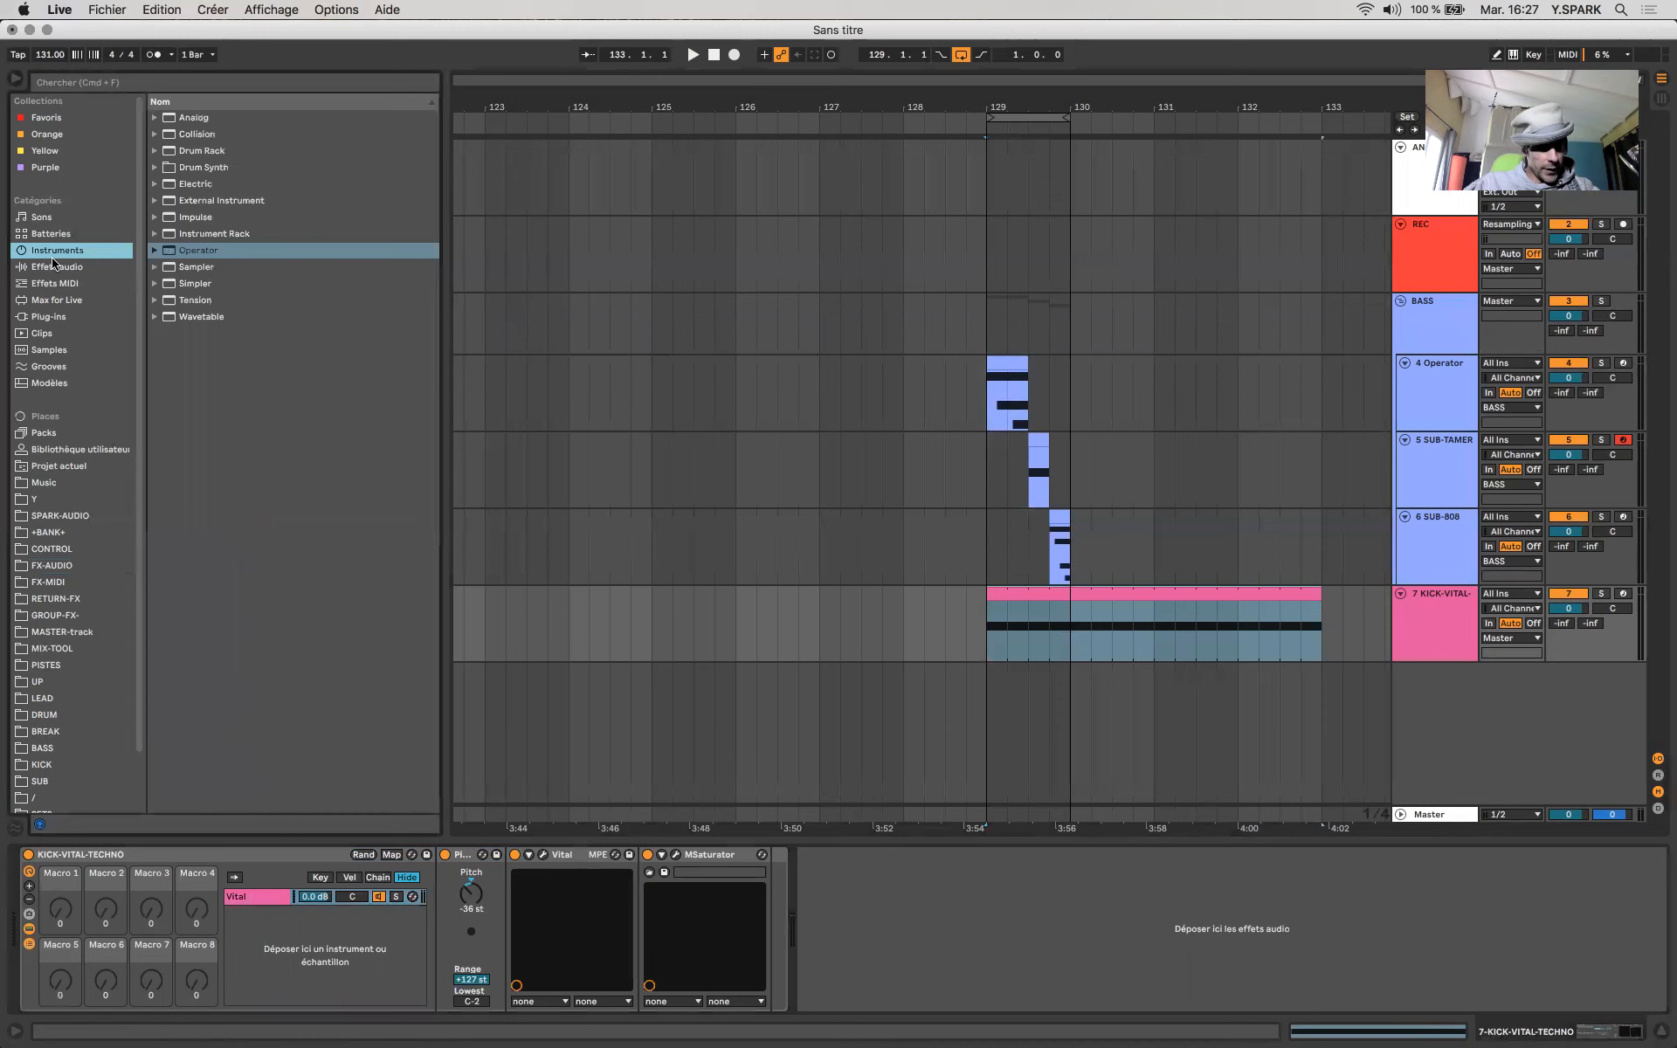
left_click_drag(210, 250, 334, 938)
left_click(271, 896)
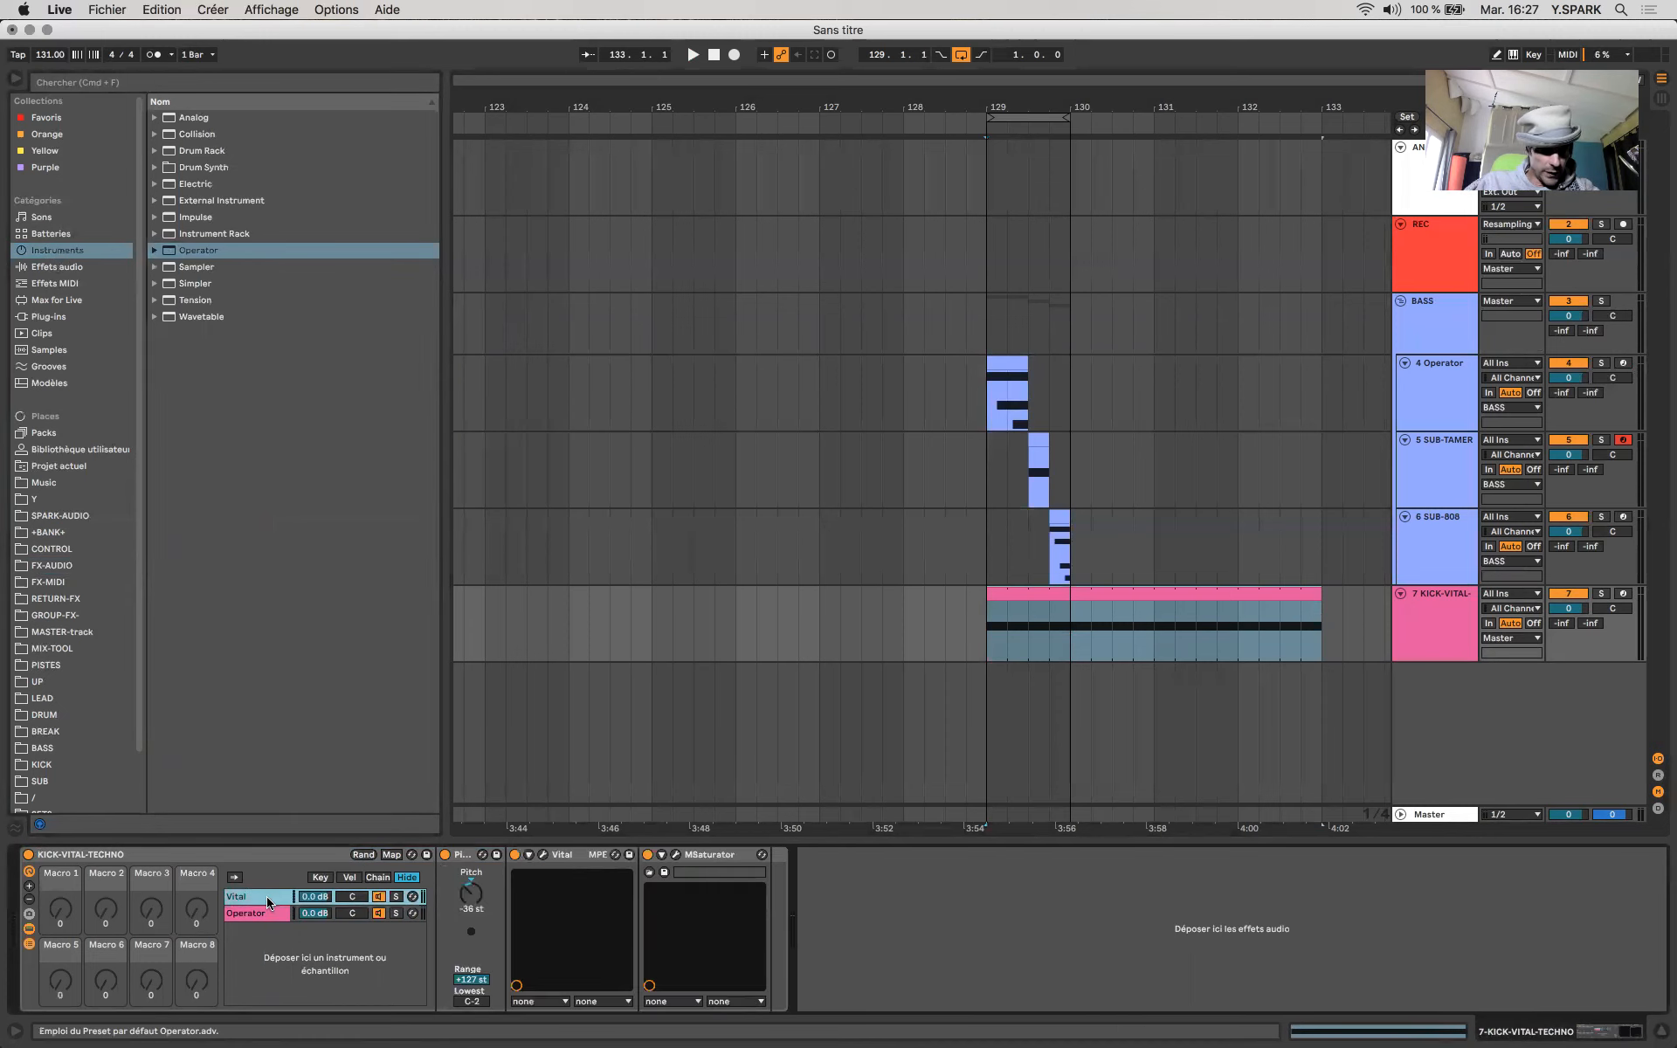
left_click(269, 913)
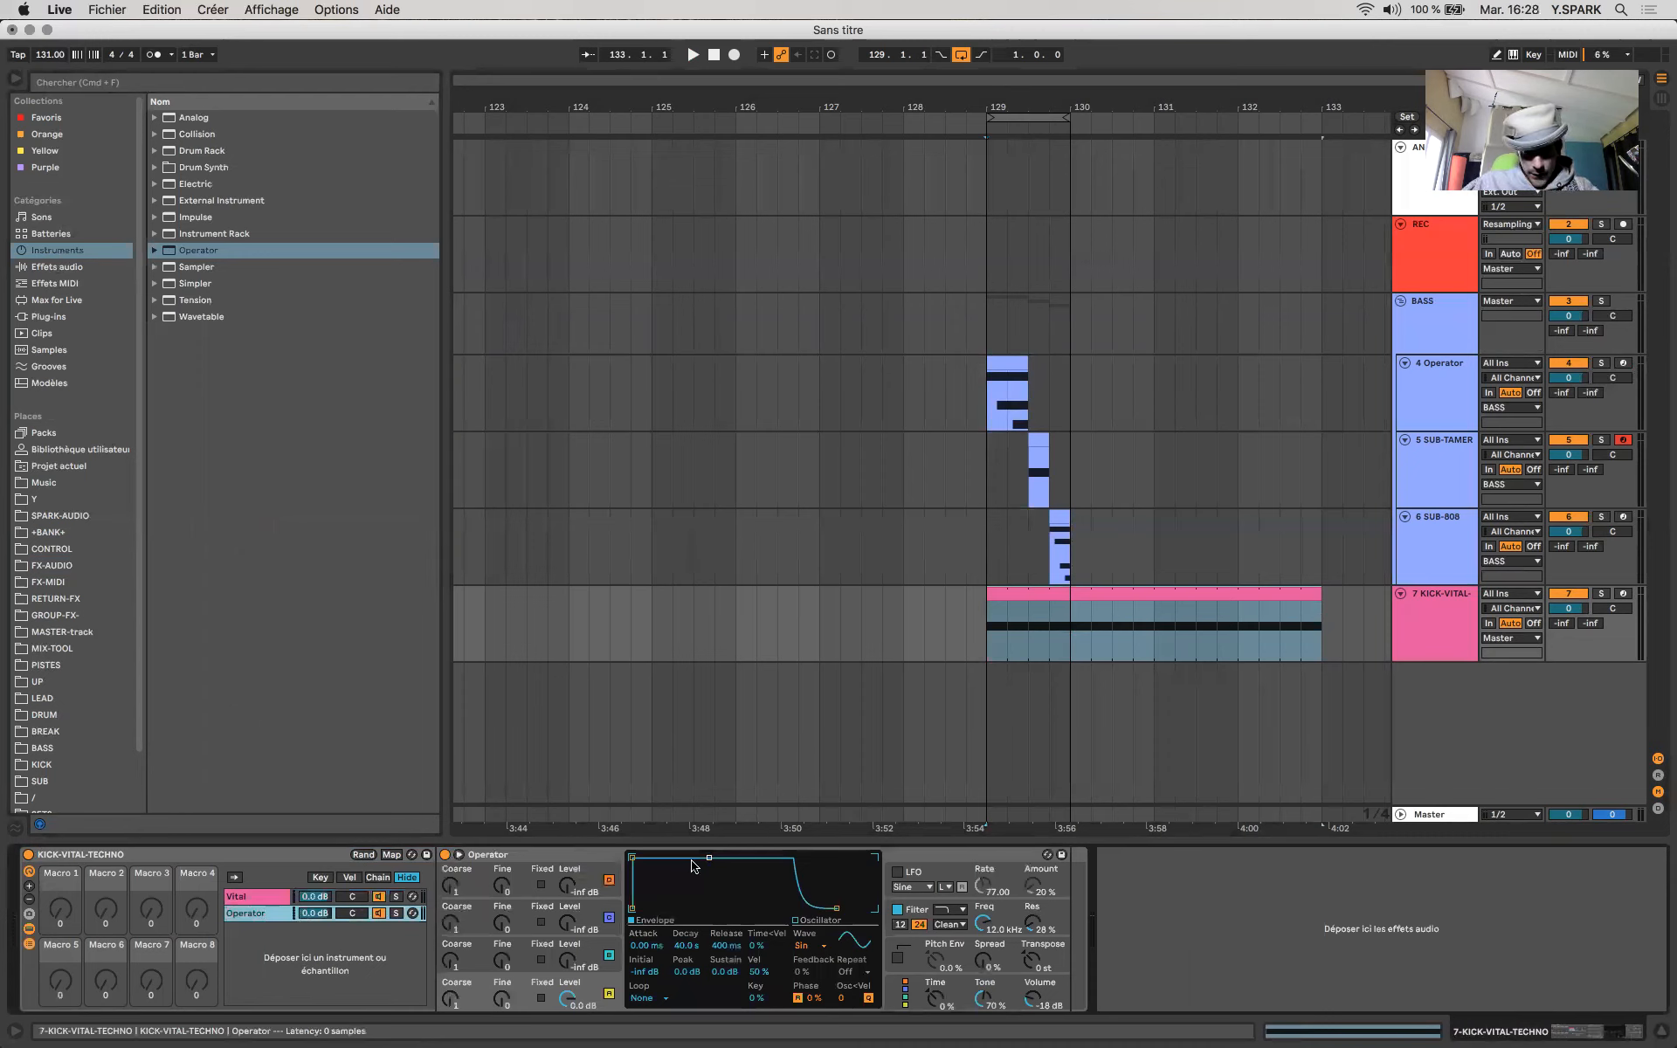
Shape Operator's envelope into a short click with 1.82 ms decay and -inf sustain, and play its chain and the kick track soloed
mouse_move(632, 858)
left_mouse_down()
mouse_move(694, 897)
mouse_move(643, 908)
mouse_move(655, 858)
mouse_move(638, 861)
left_mouse_up()
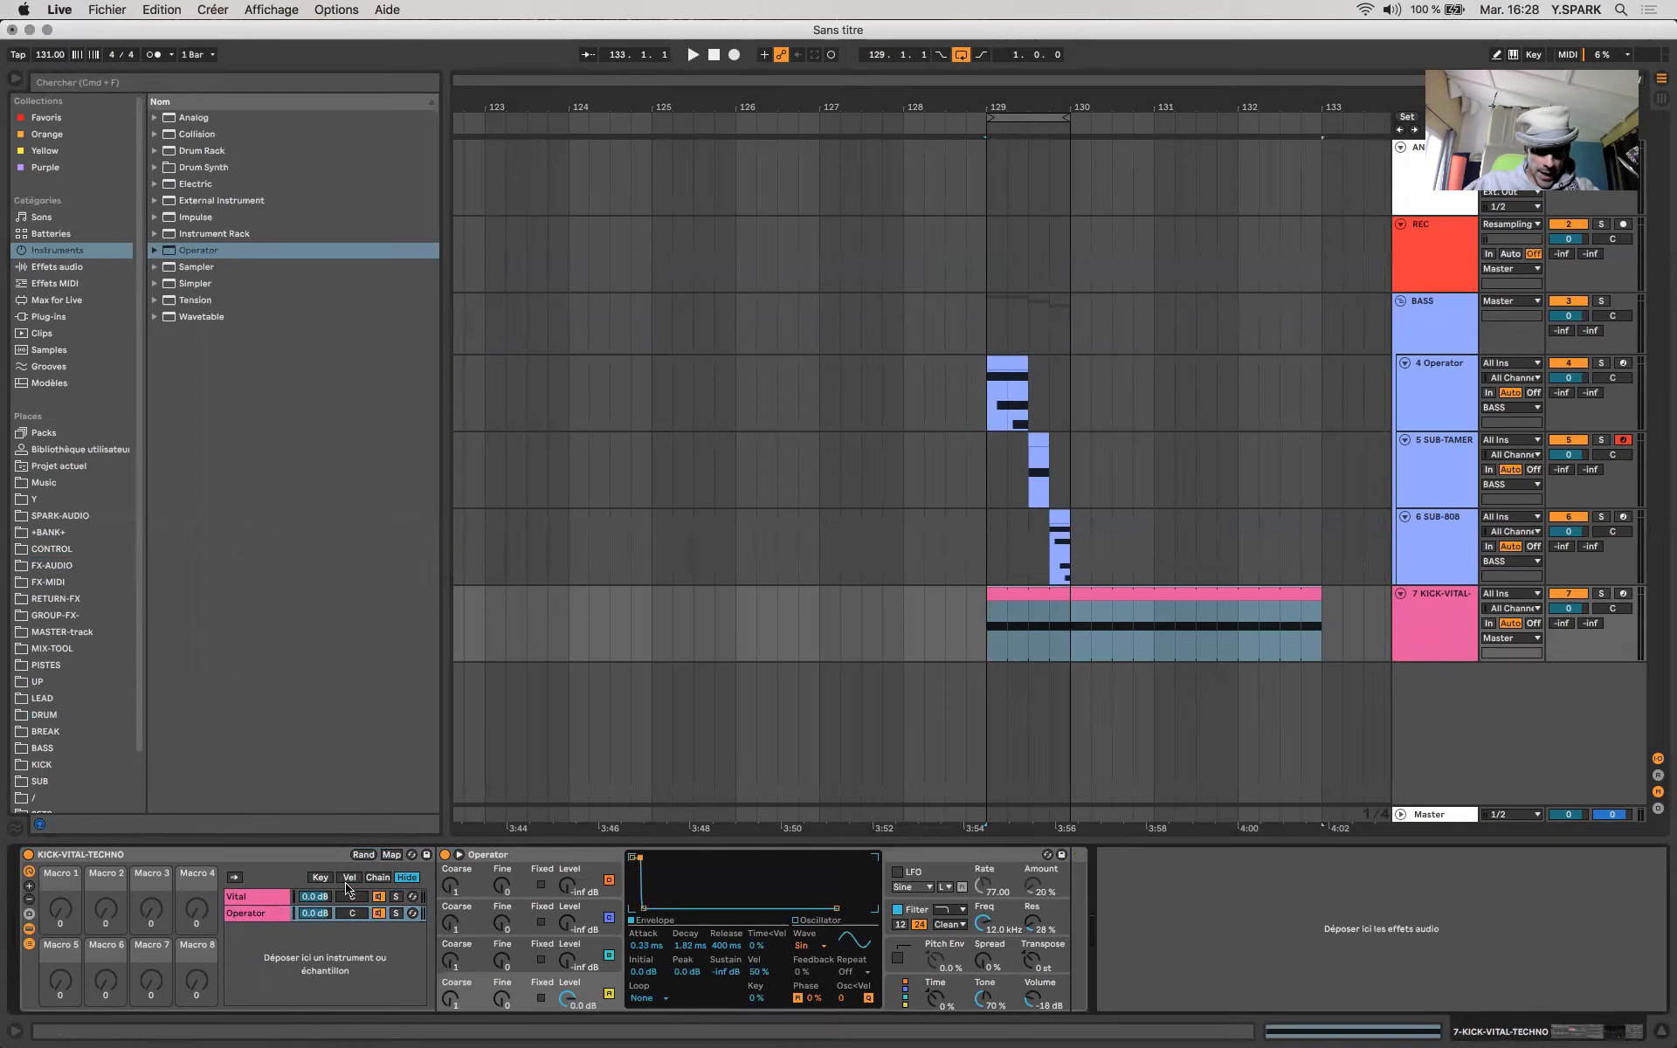
left_click(396, 912)
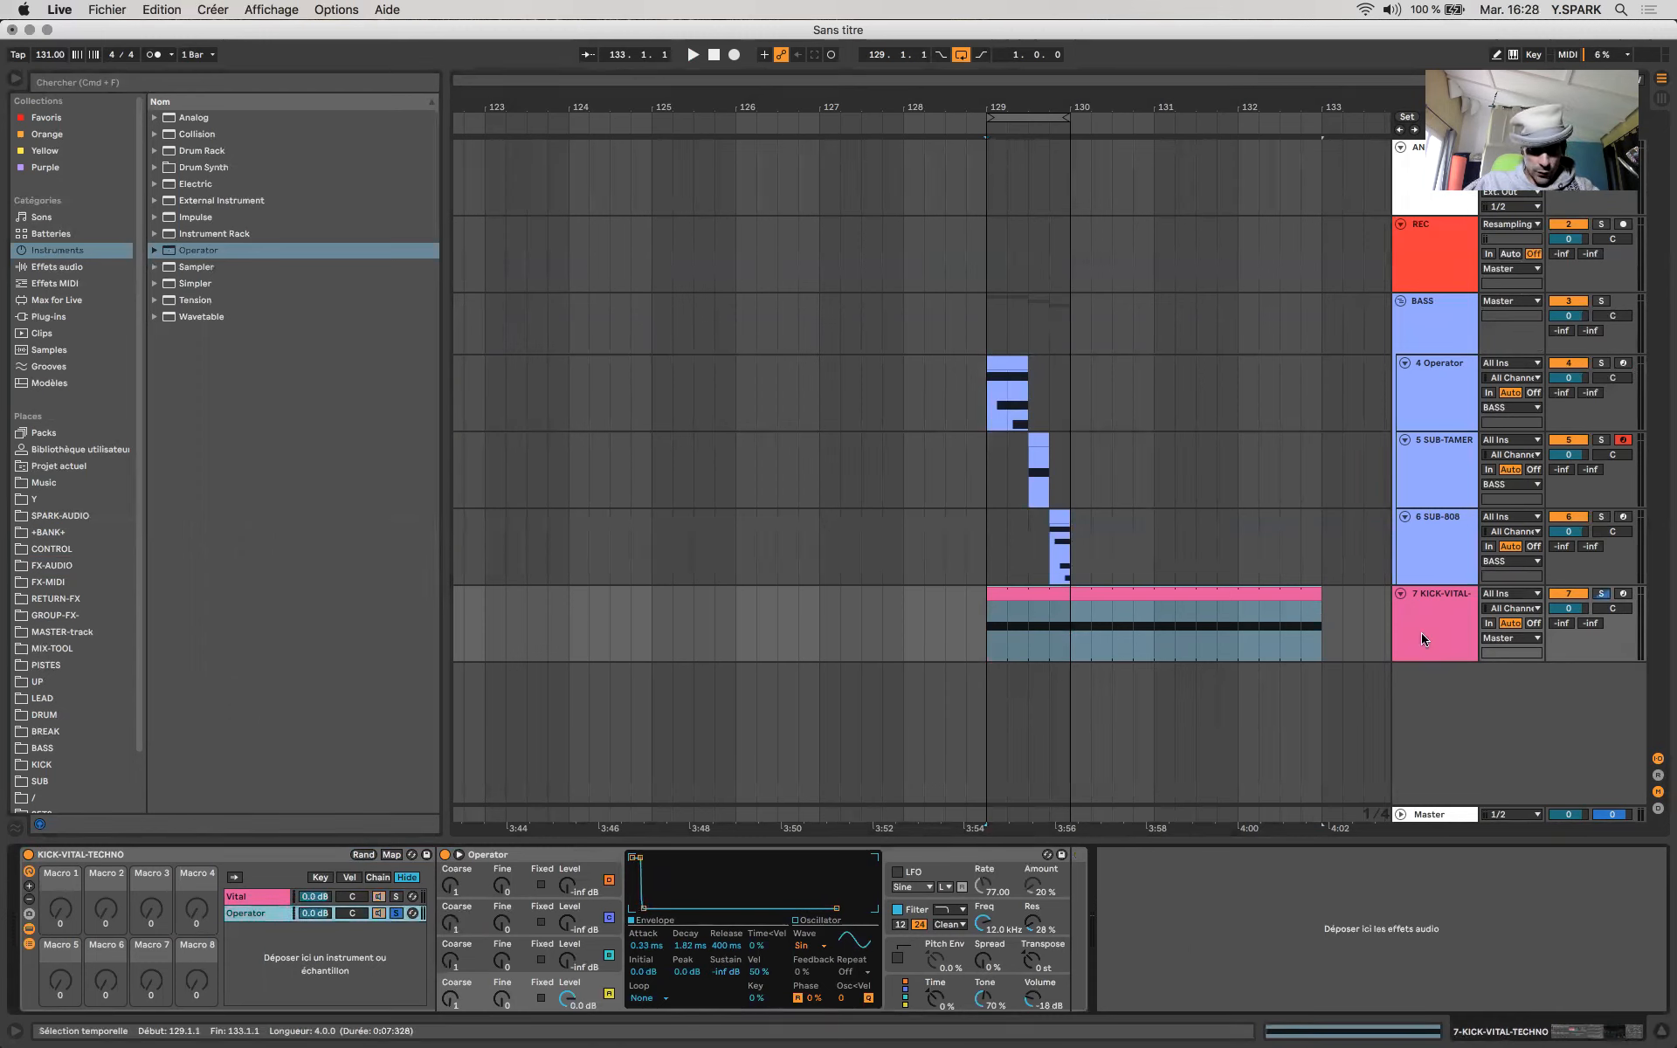
left_click(1600, 594)
key("space")
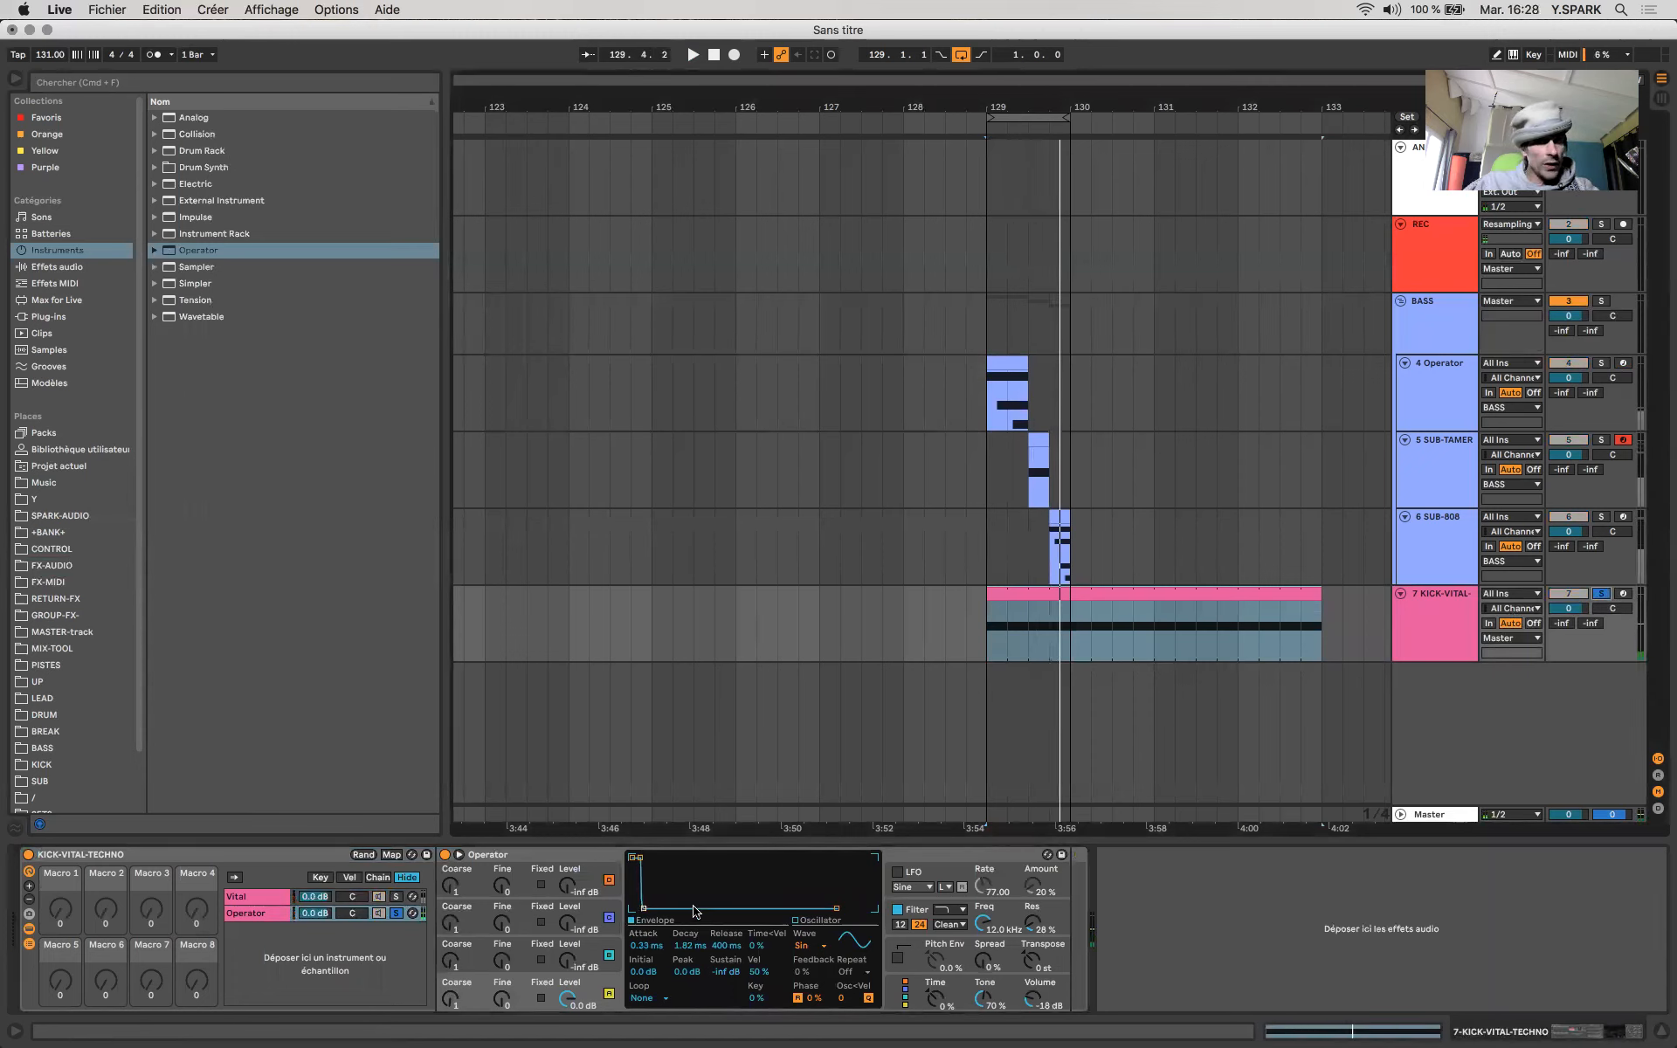
Set Operator's volume to 6.0 dB, add a Utility with gain at -inf dB after it, and unsolo the chain
left_click(1035, 1001)
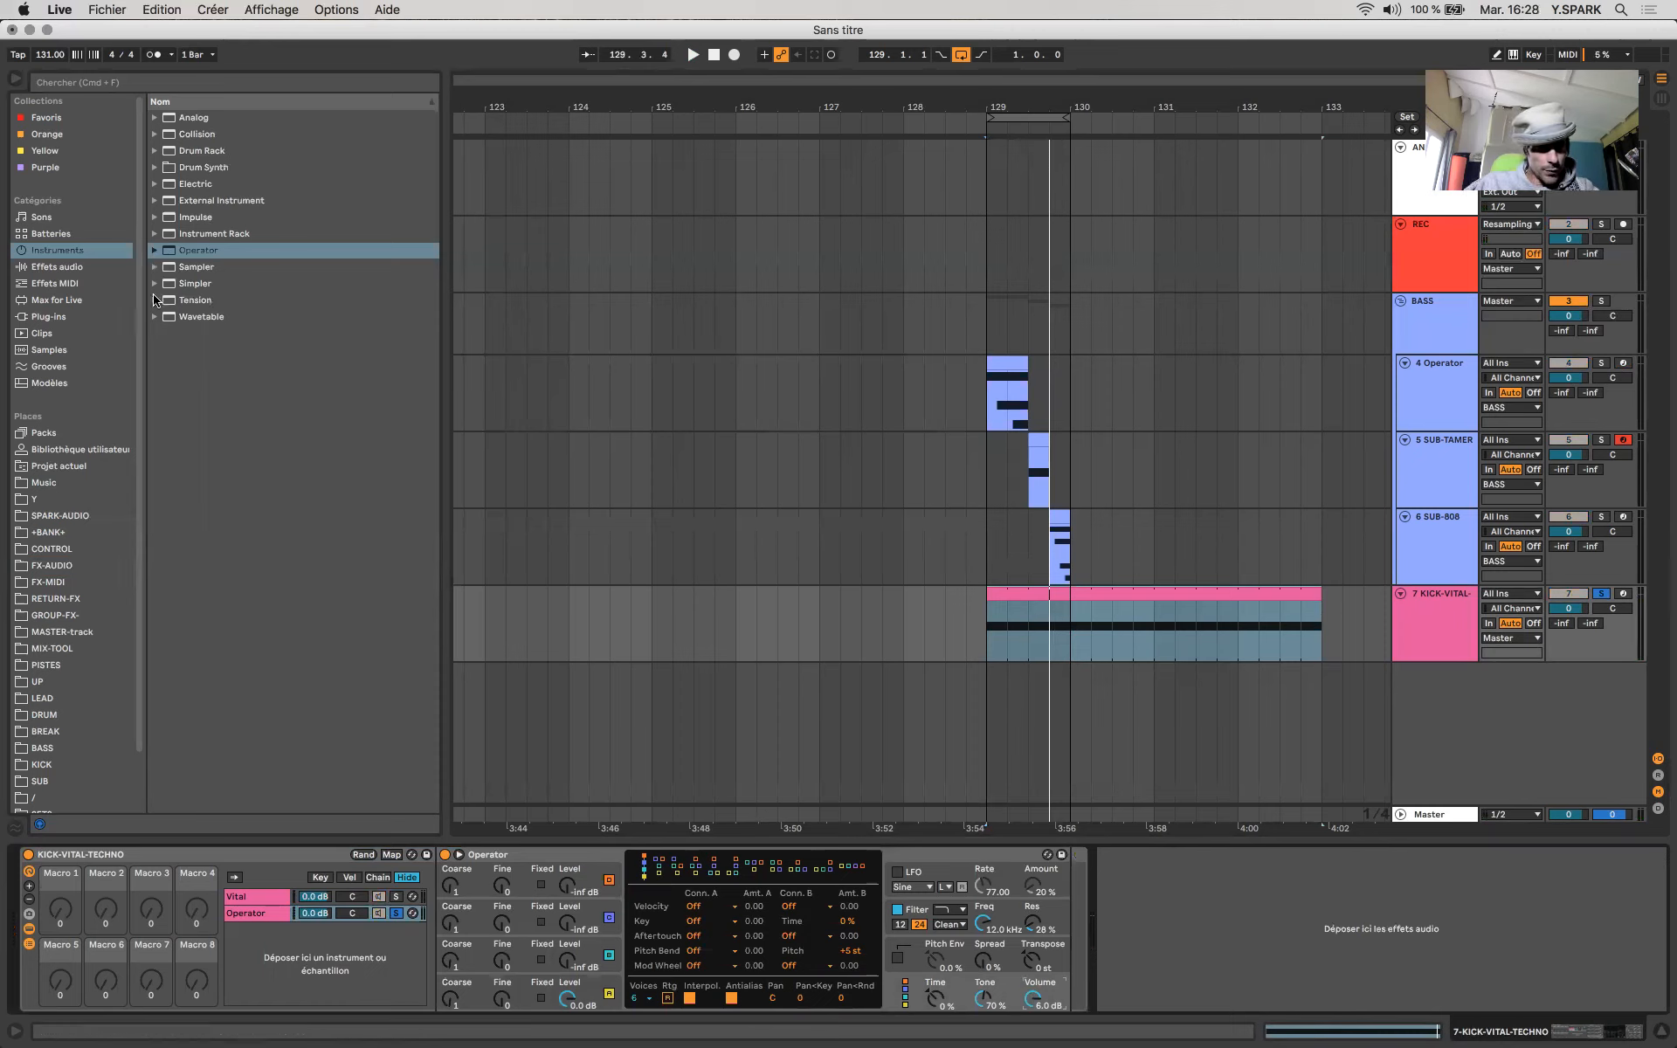
left_click(66, 266)
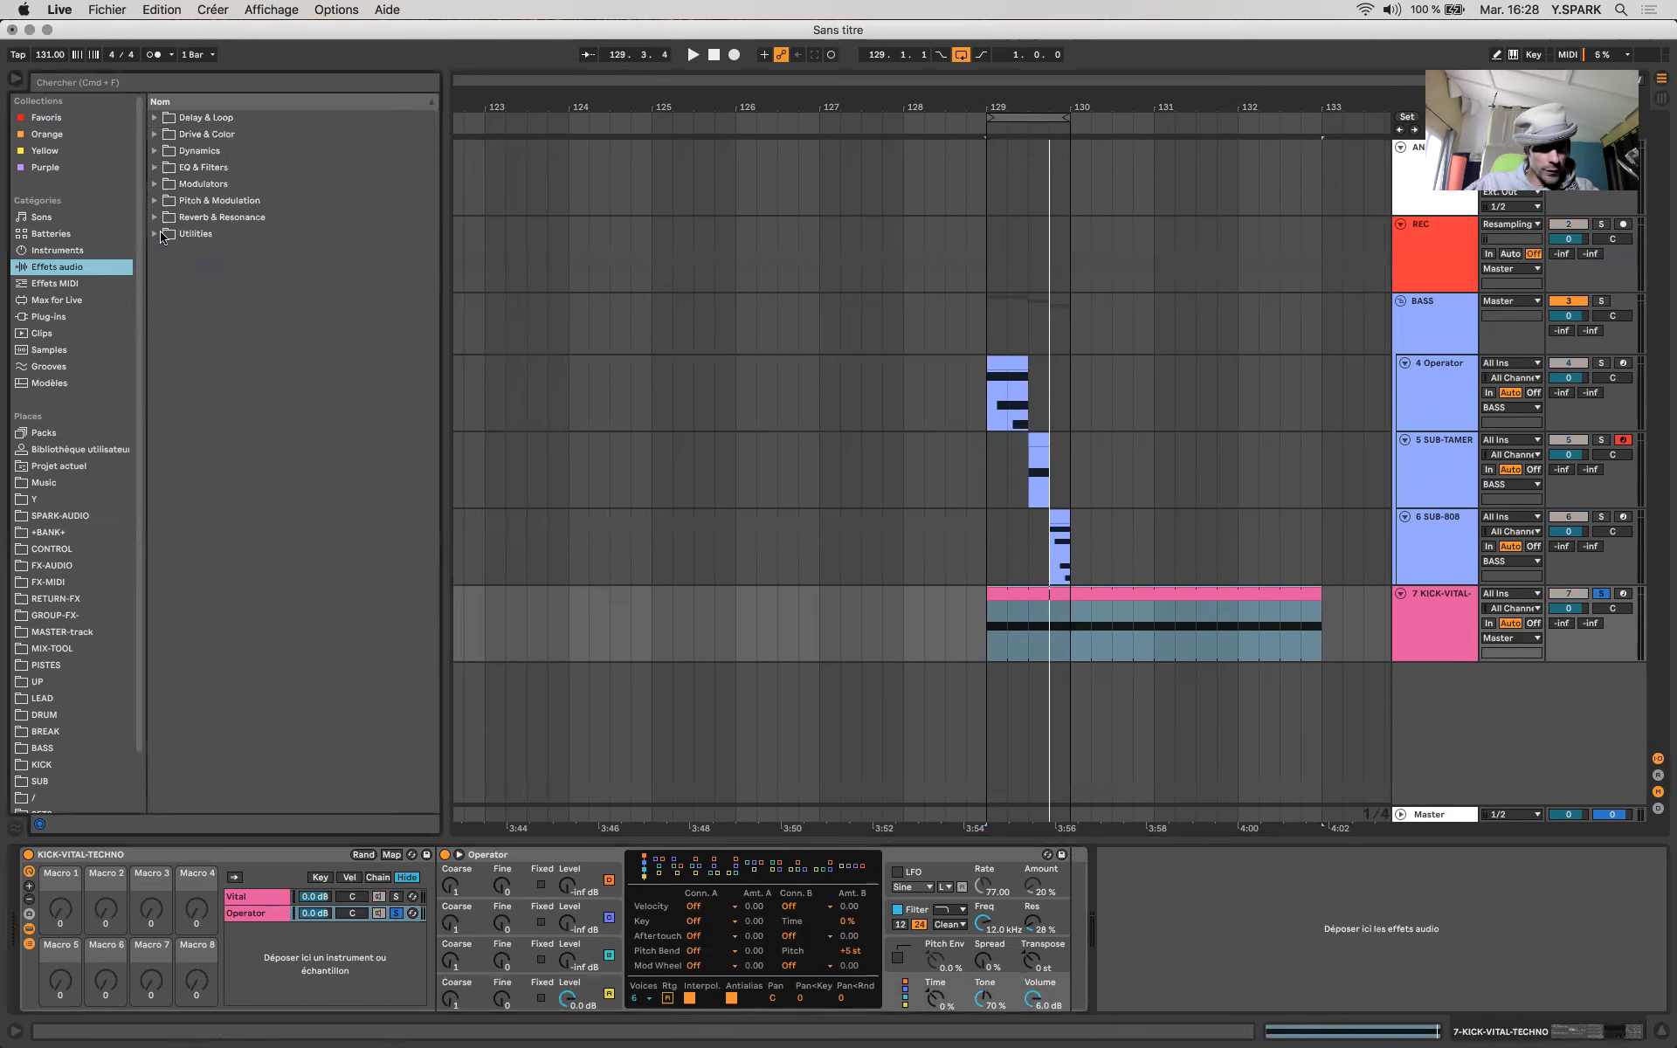
left_click(187, 236)
left_click_drag(201, 319, 1160, 915)
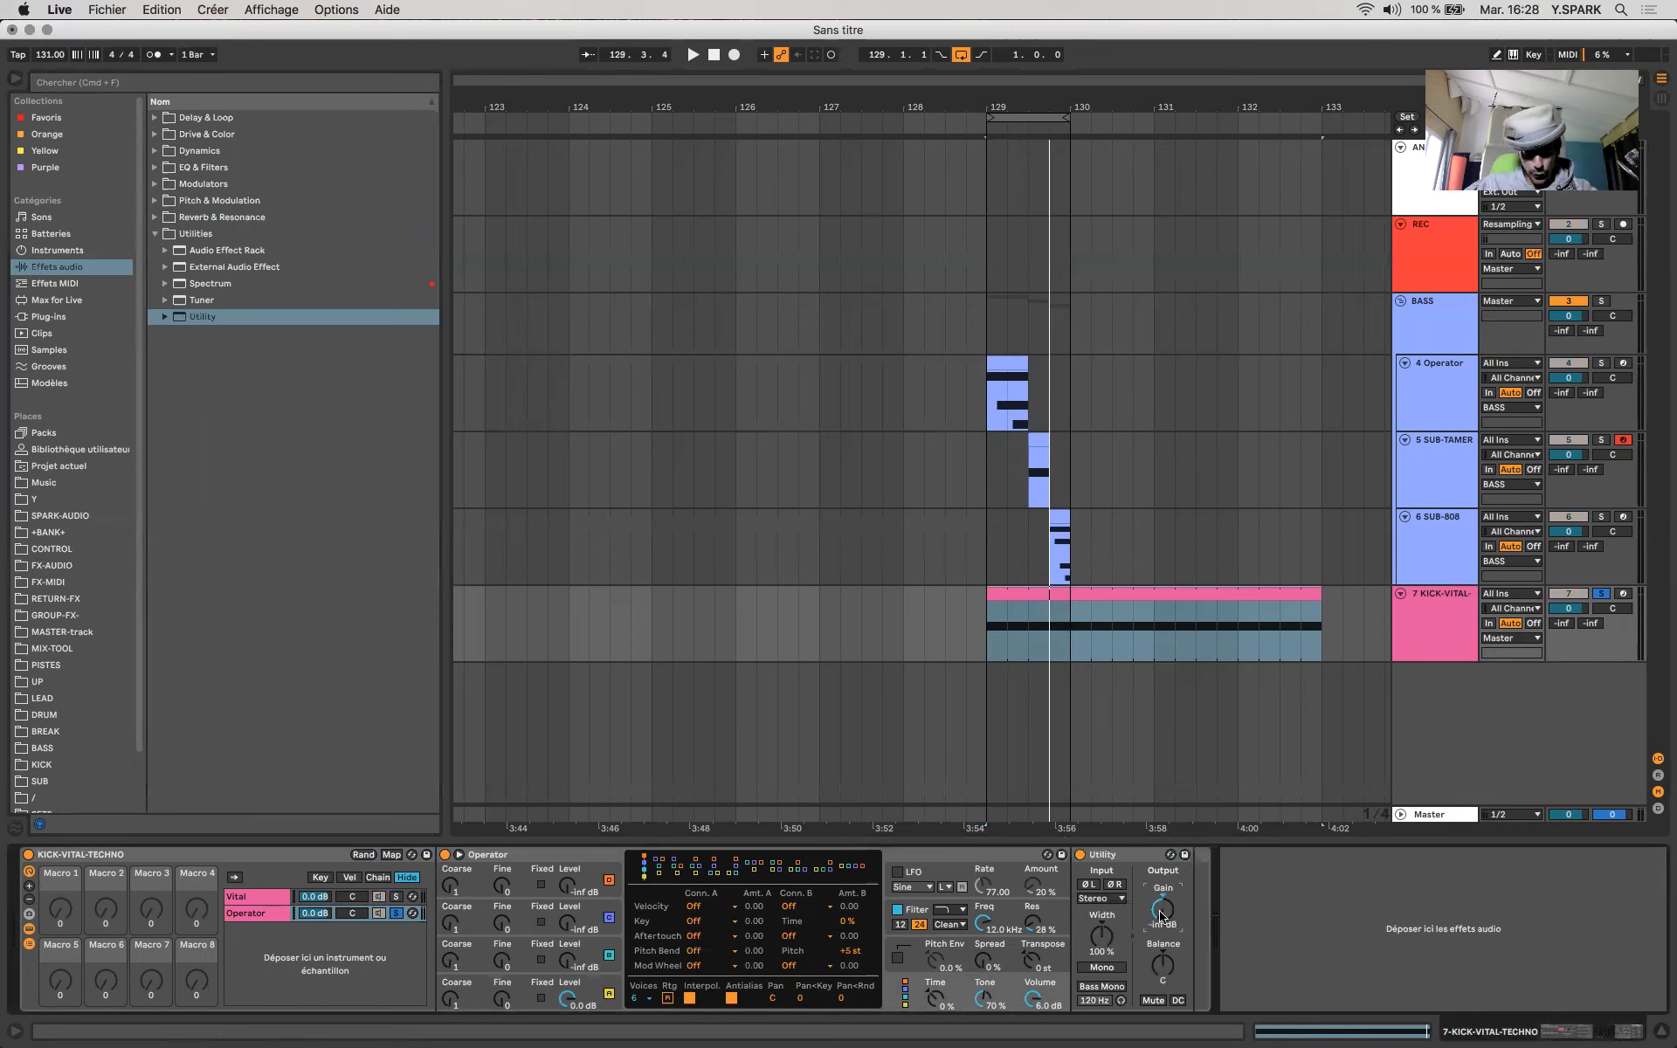
left_click(396, 913)
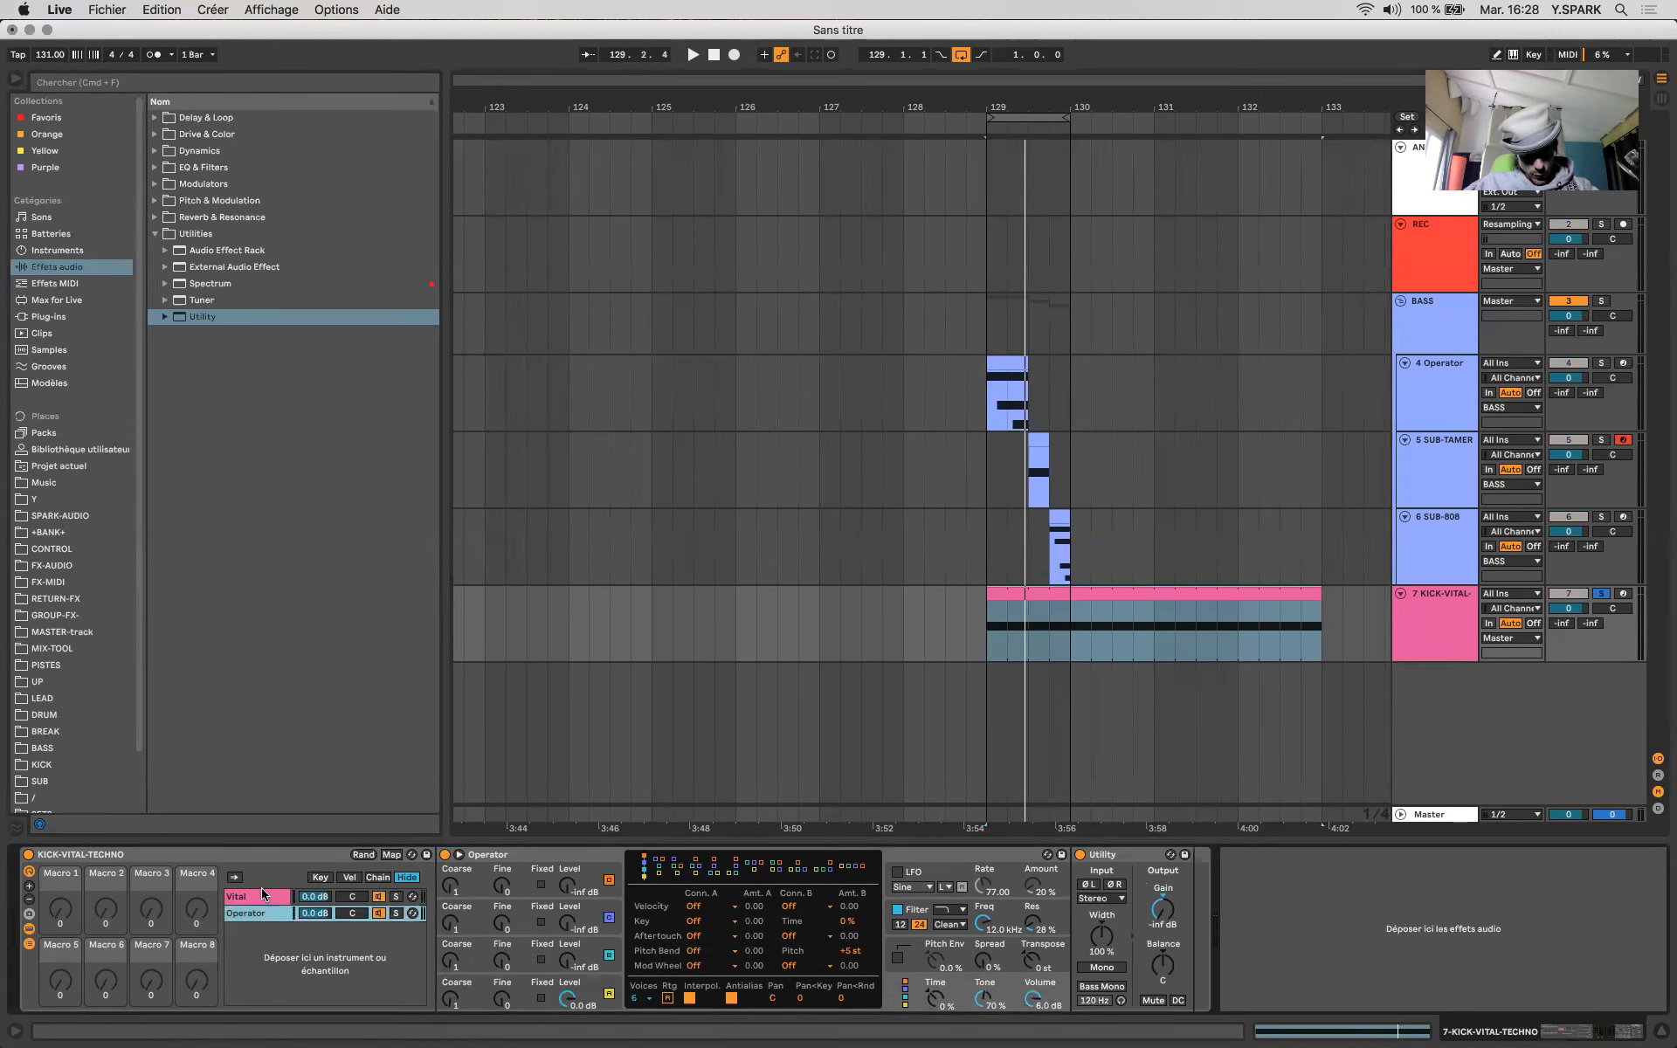
Rename the kick rack's Operator chain as SC
left_click(263, 895)
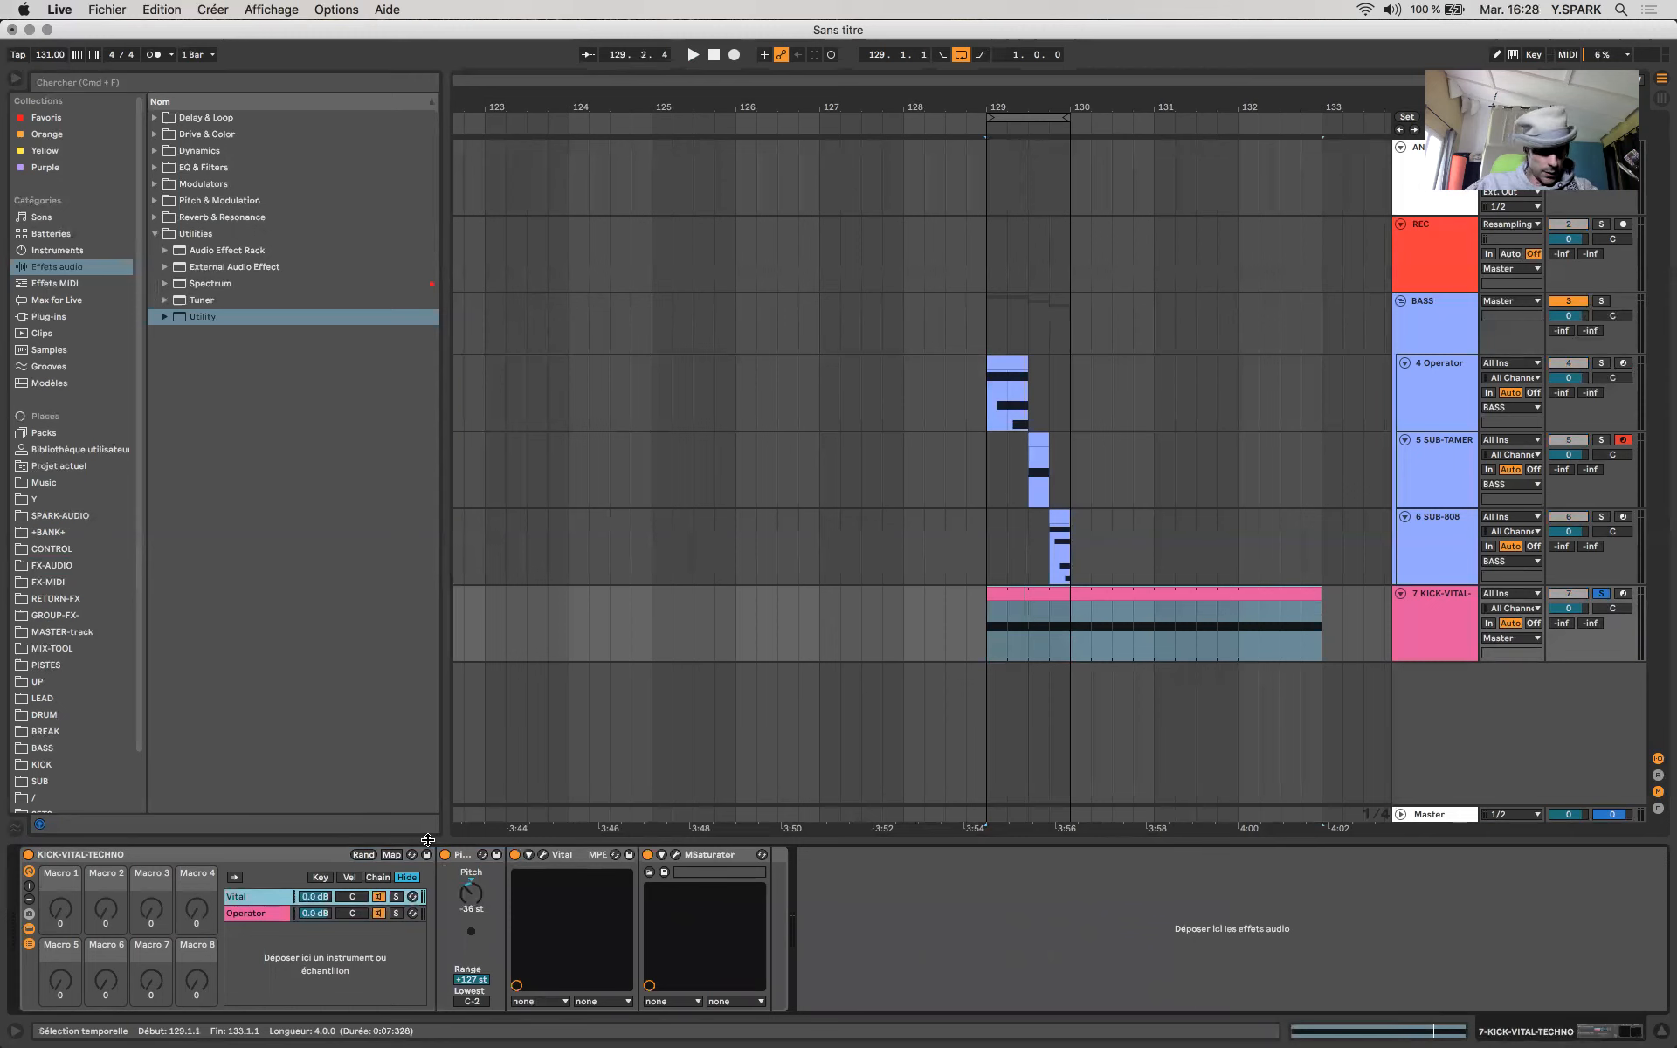
left_click(253, 912)
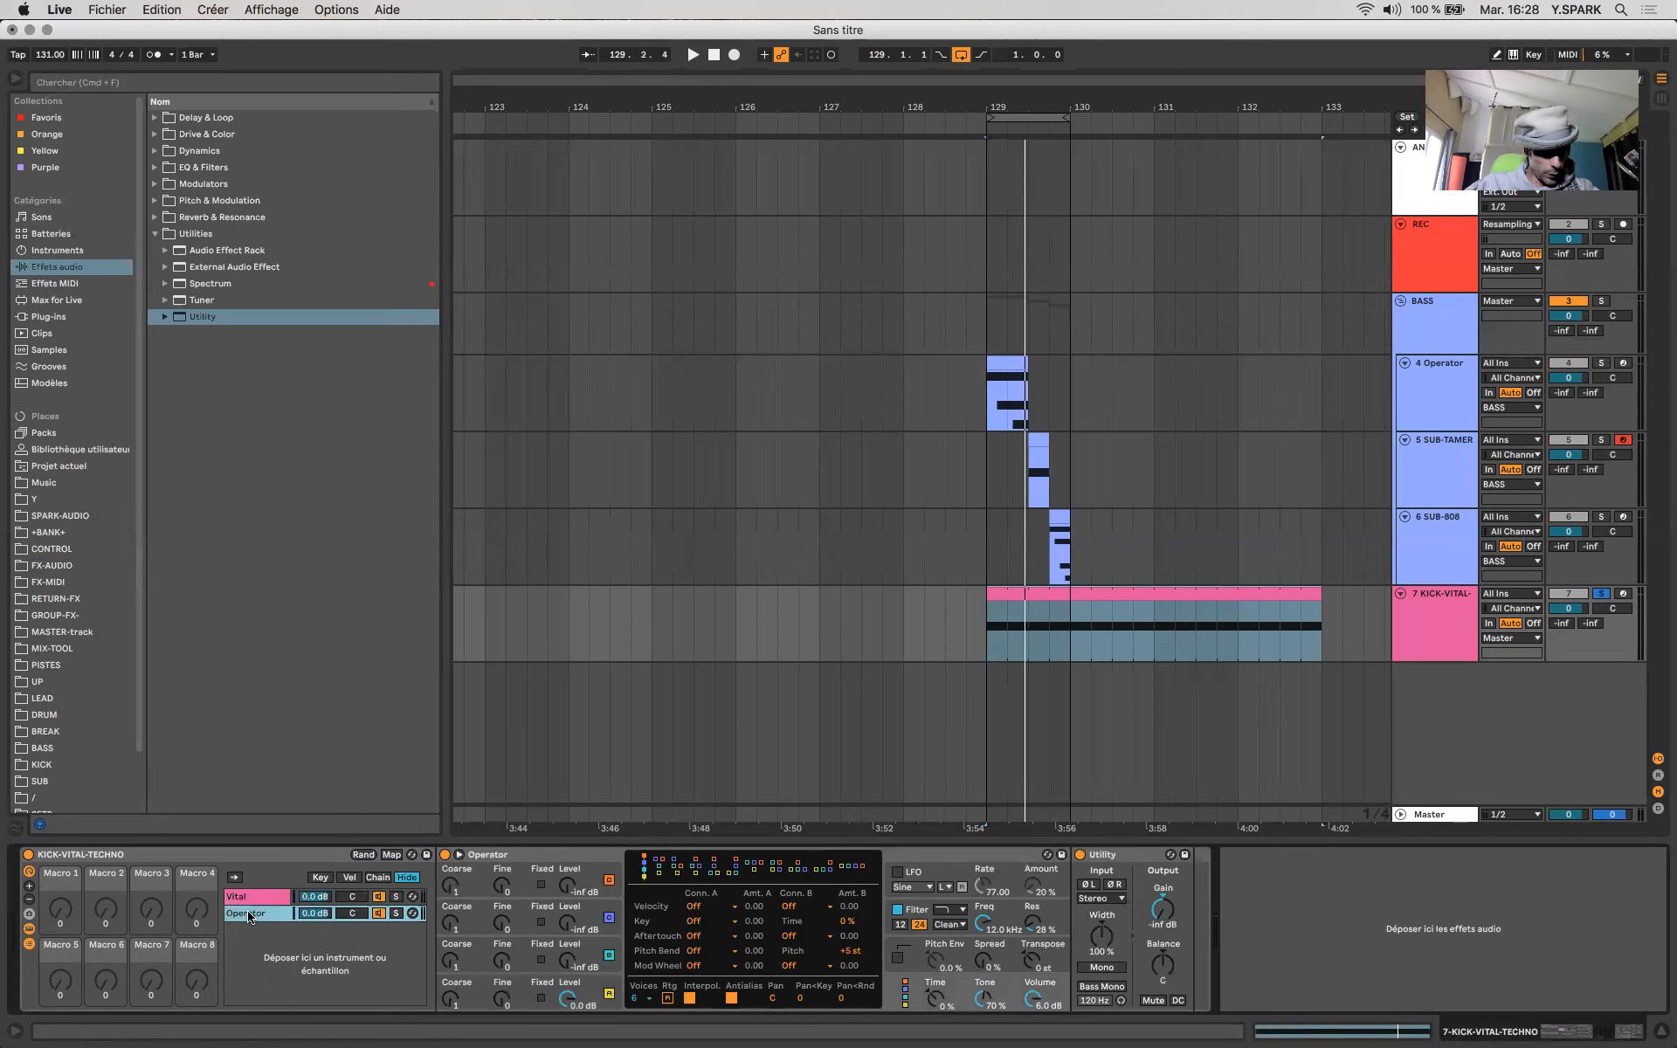
double_click(1008, 591)
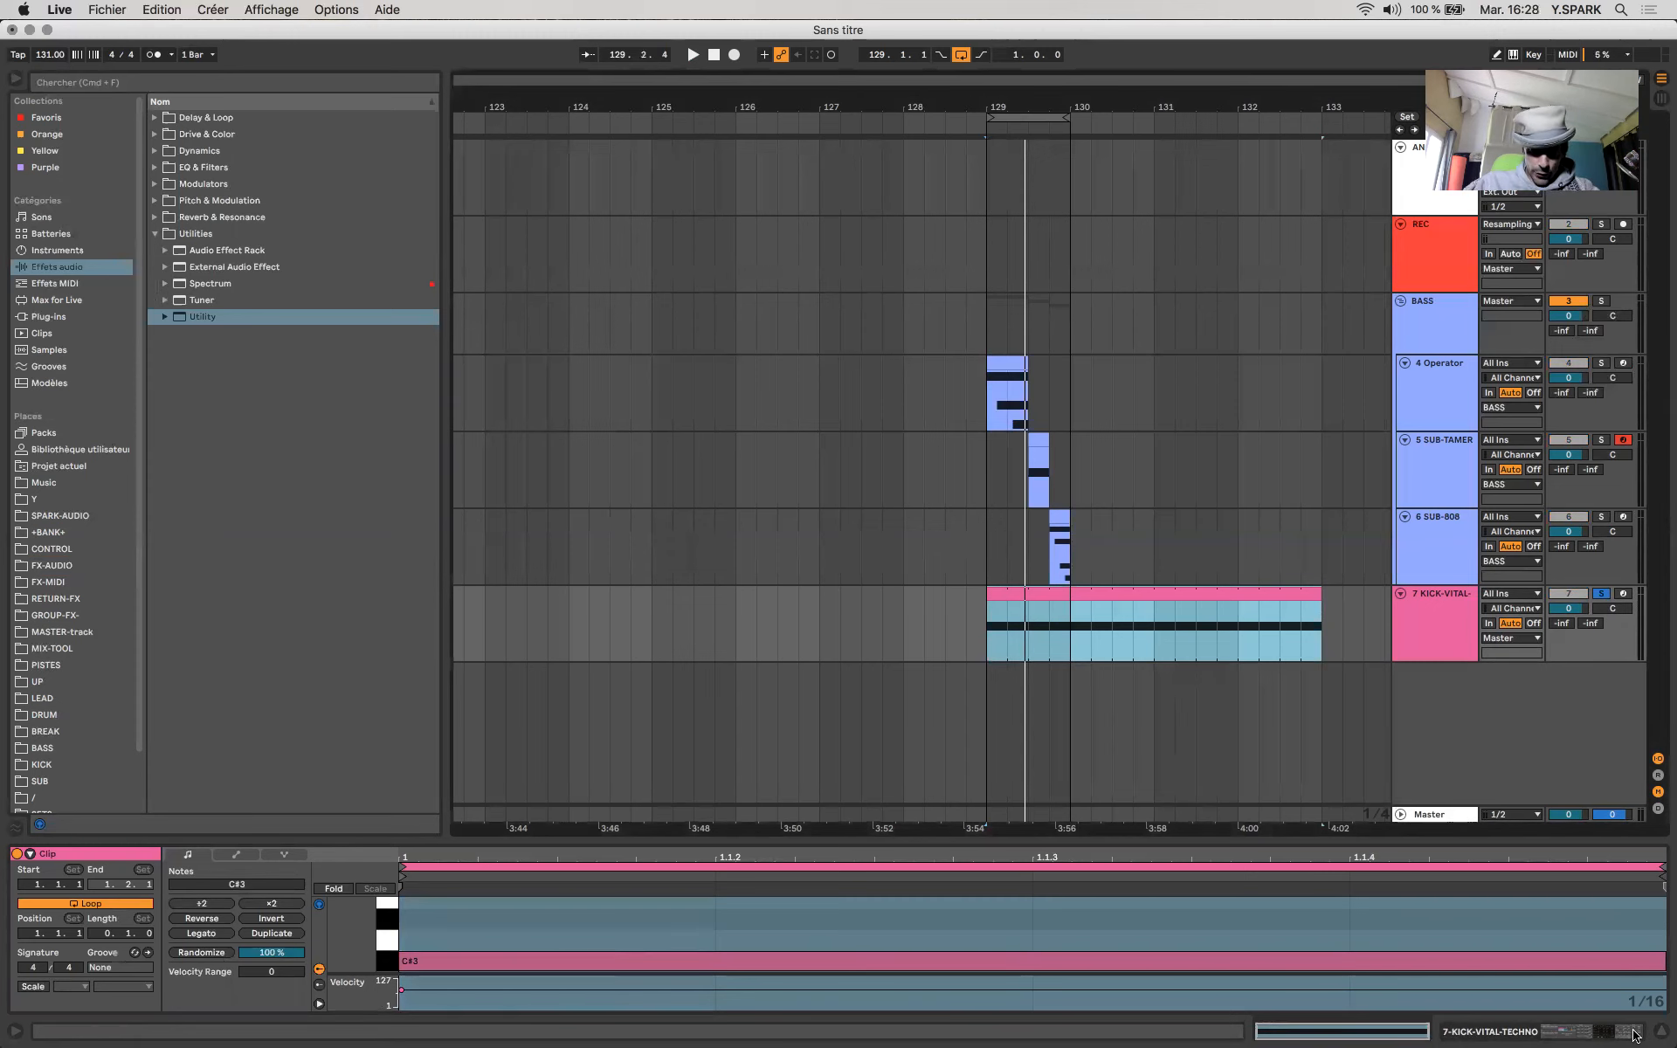
left_click(1174, 716)
key("super+r")
type("S")
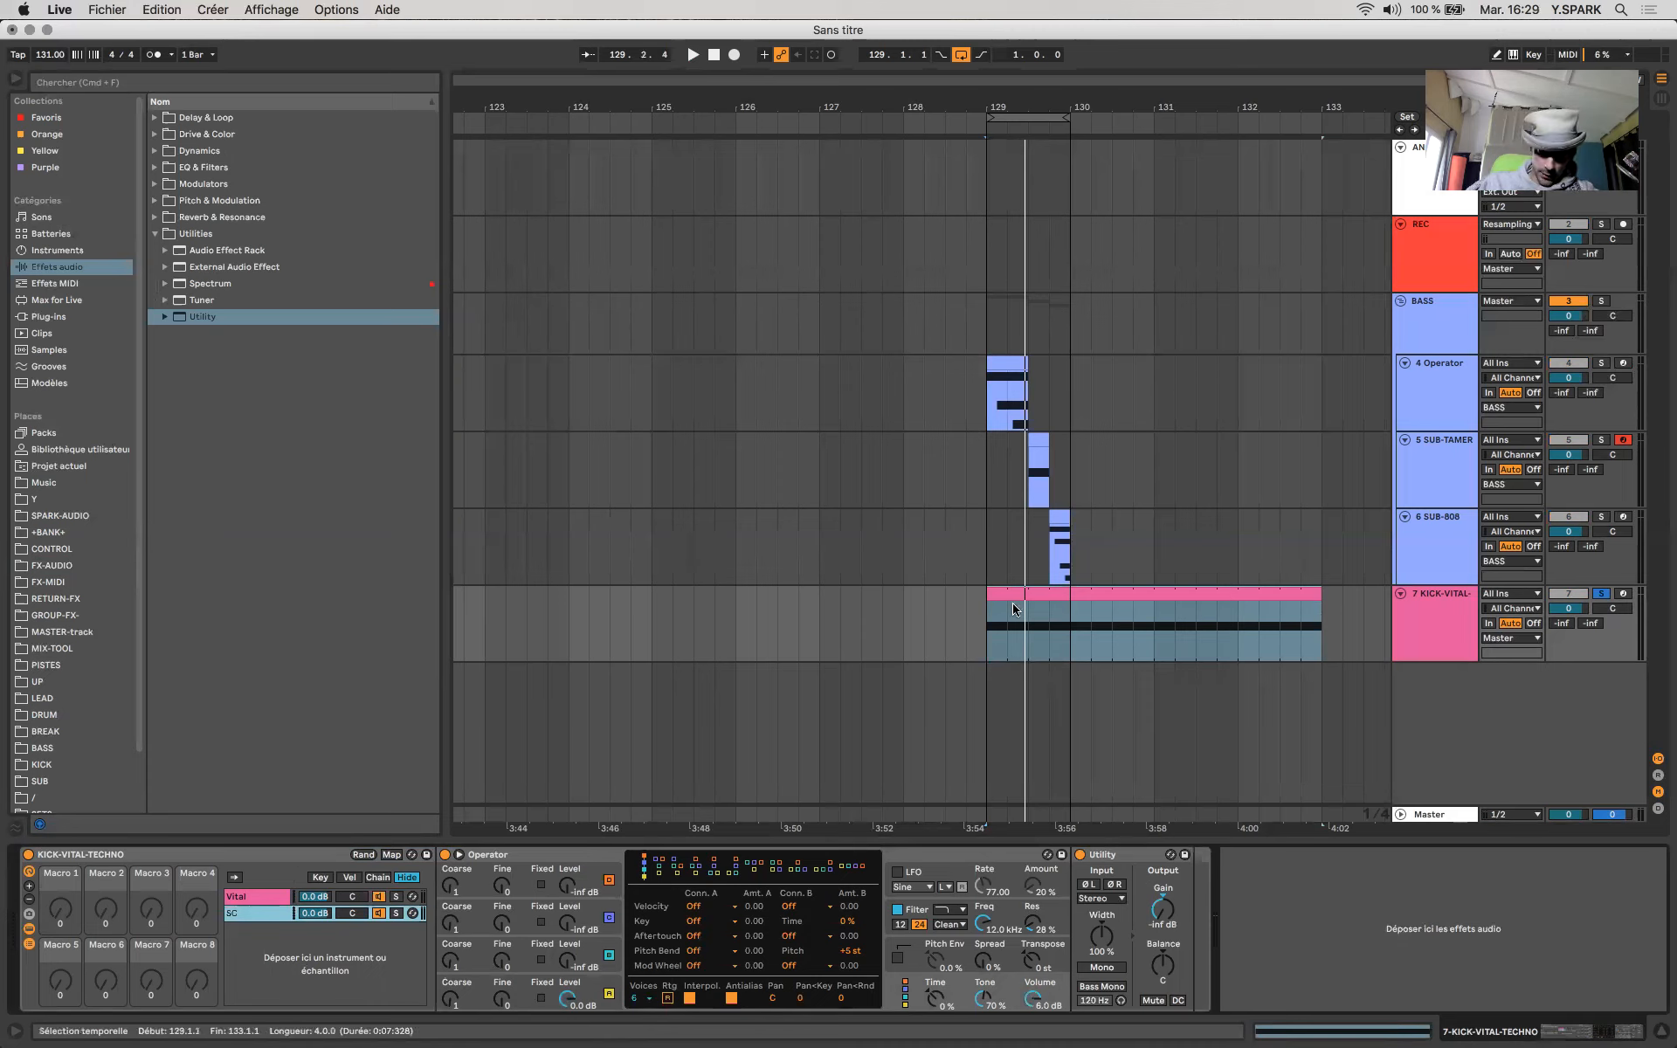
Set the sidechain source of the BASS group's compressor to 7-KICK-VITAL-TECHNO, taken from the SC chain Pre FX
left_click(1008, 327)
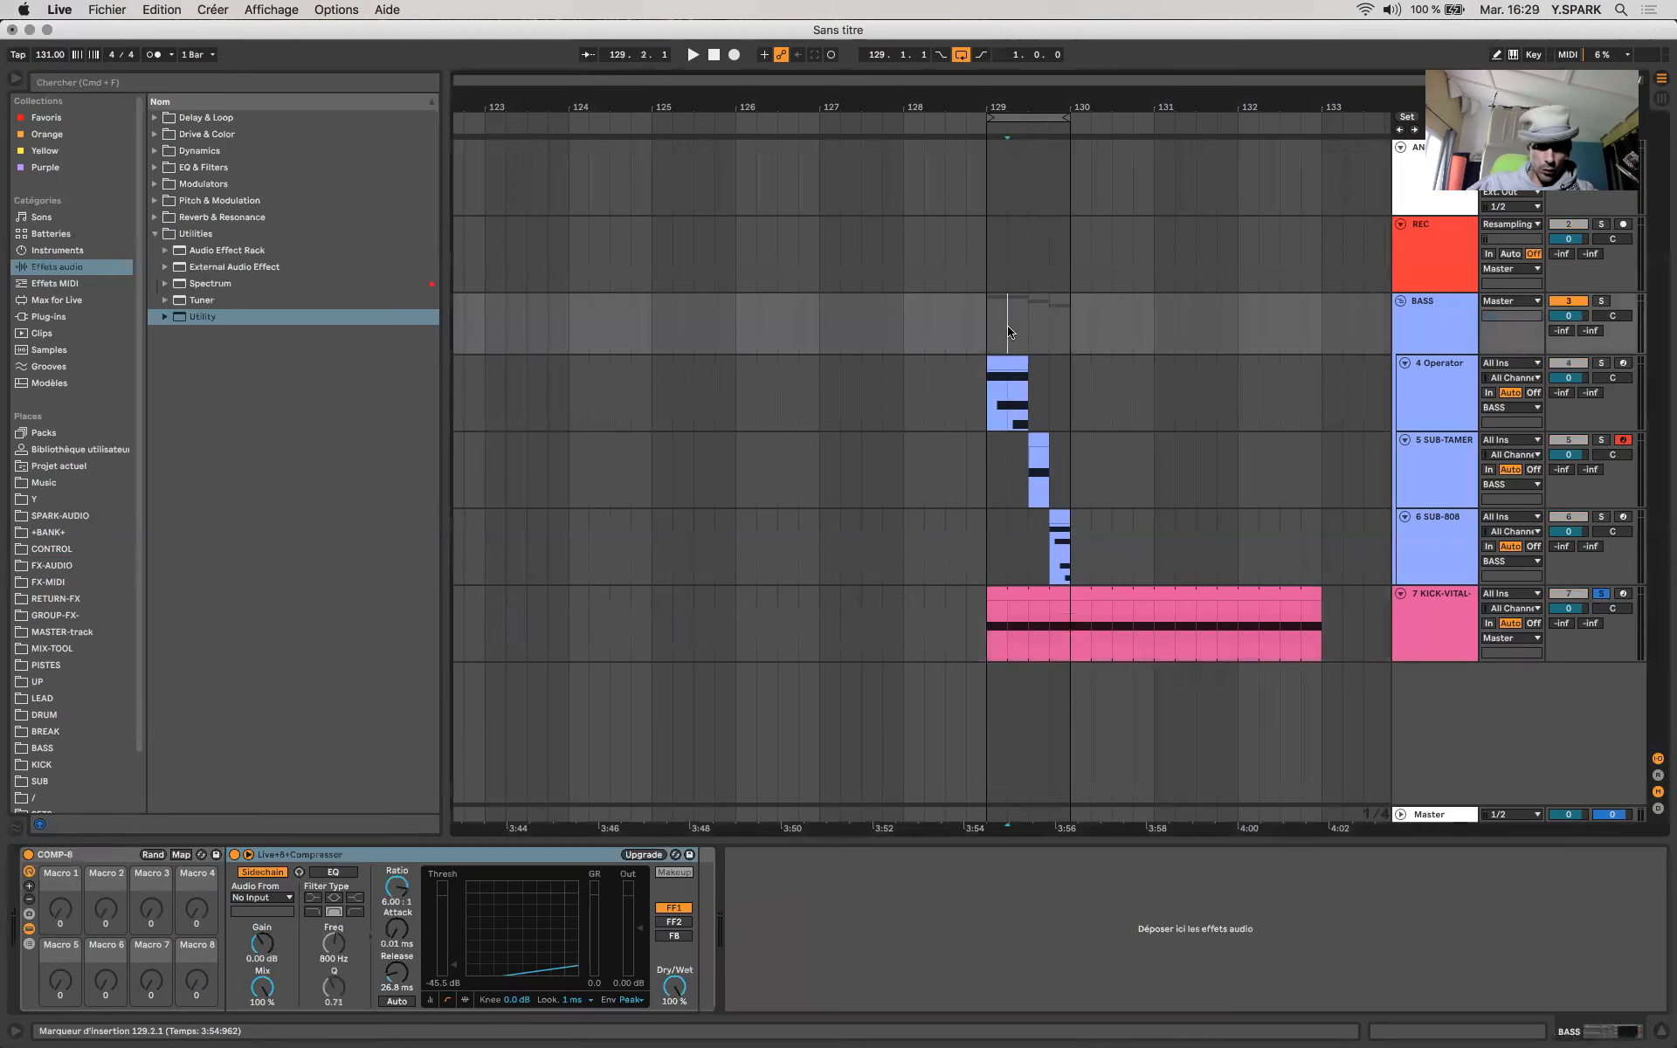
left_click(286, 898)
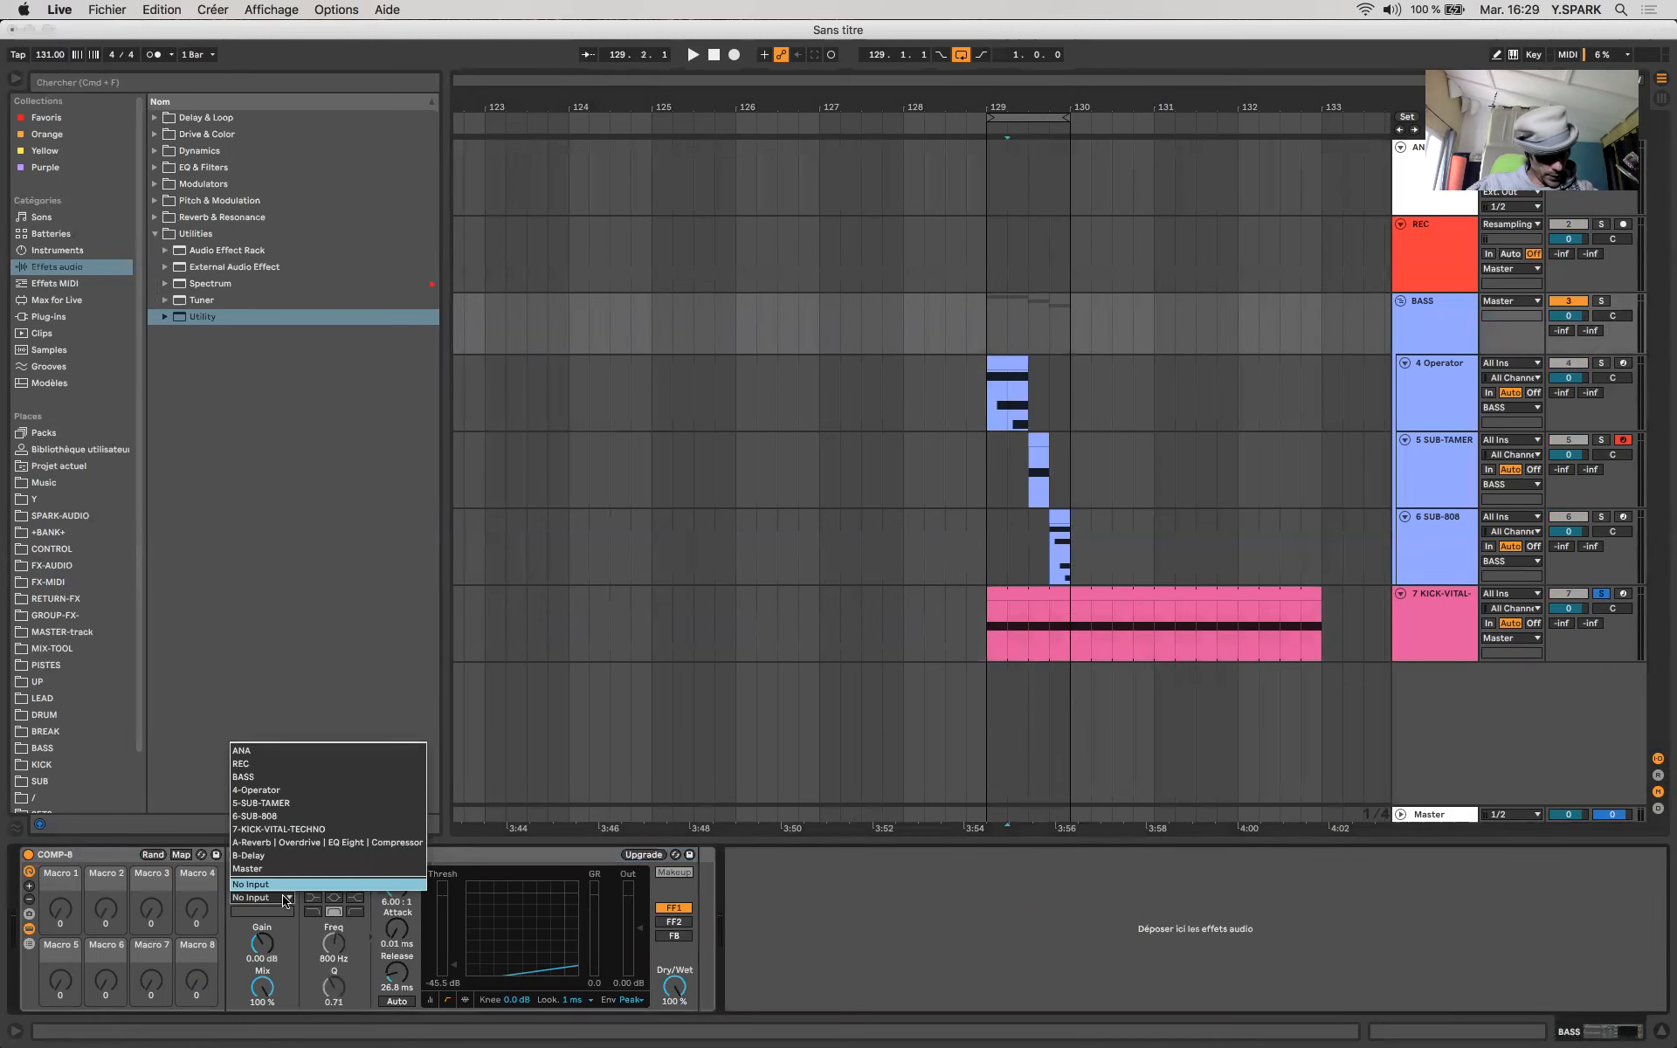
left_click(318, 829)
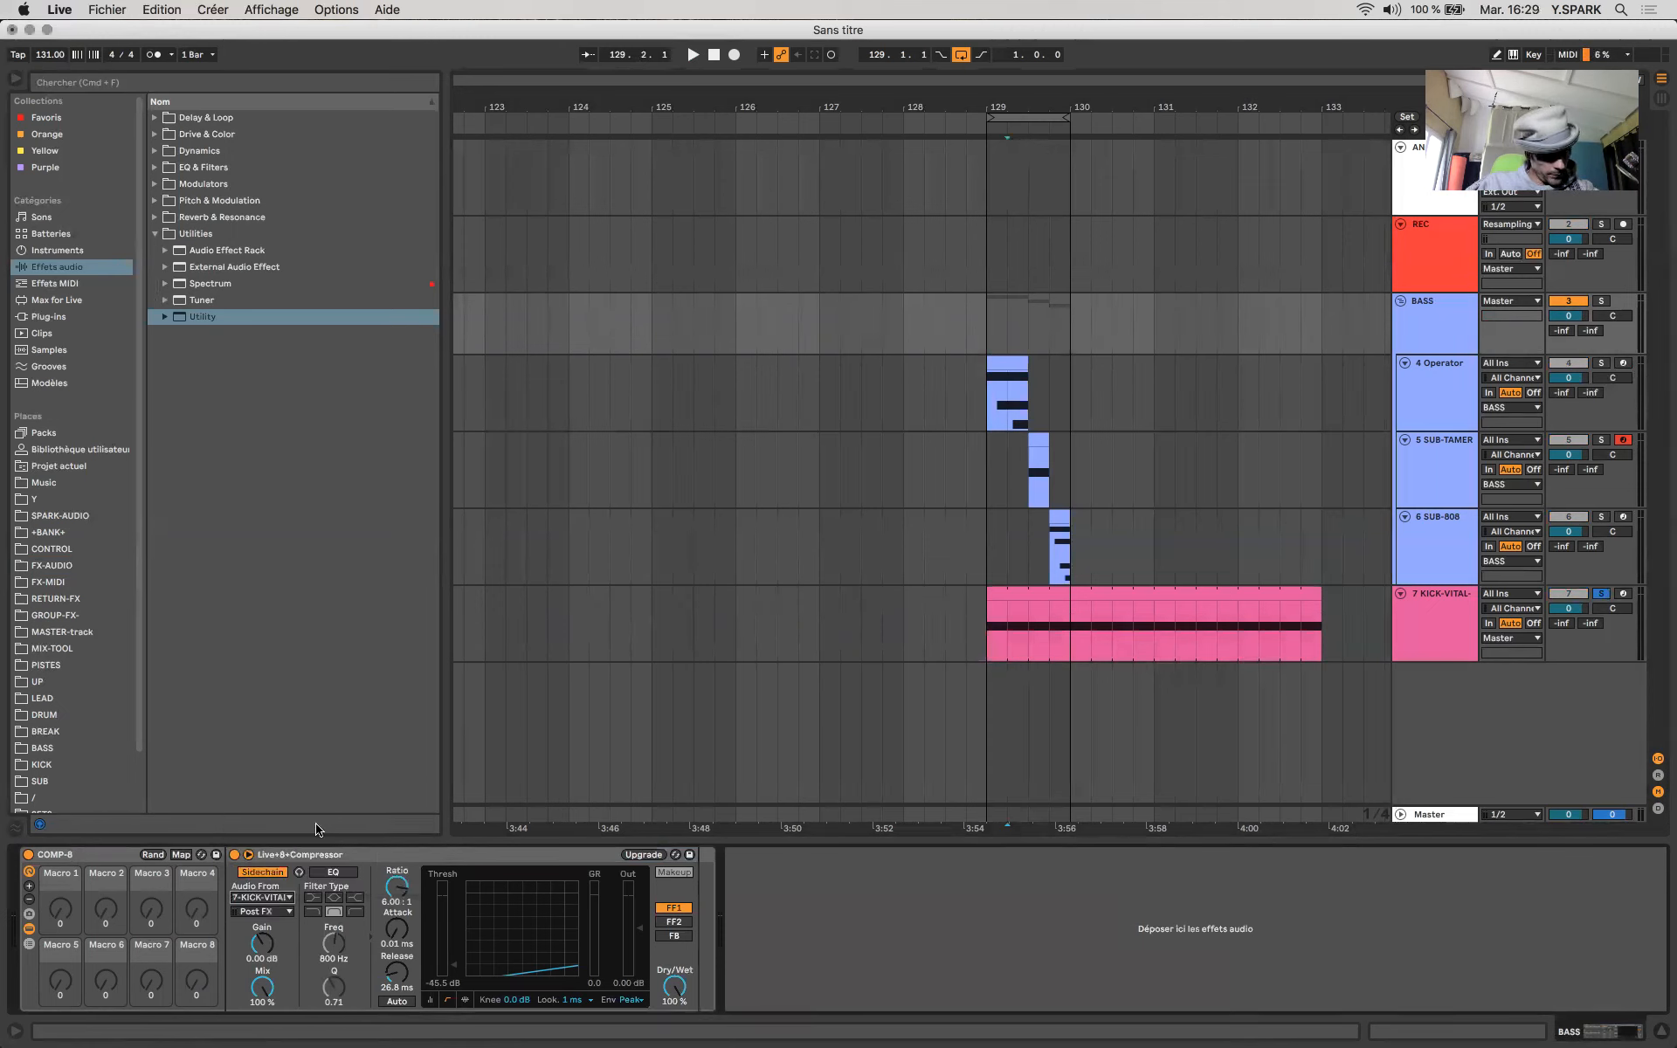
left_click(266, 912)
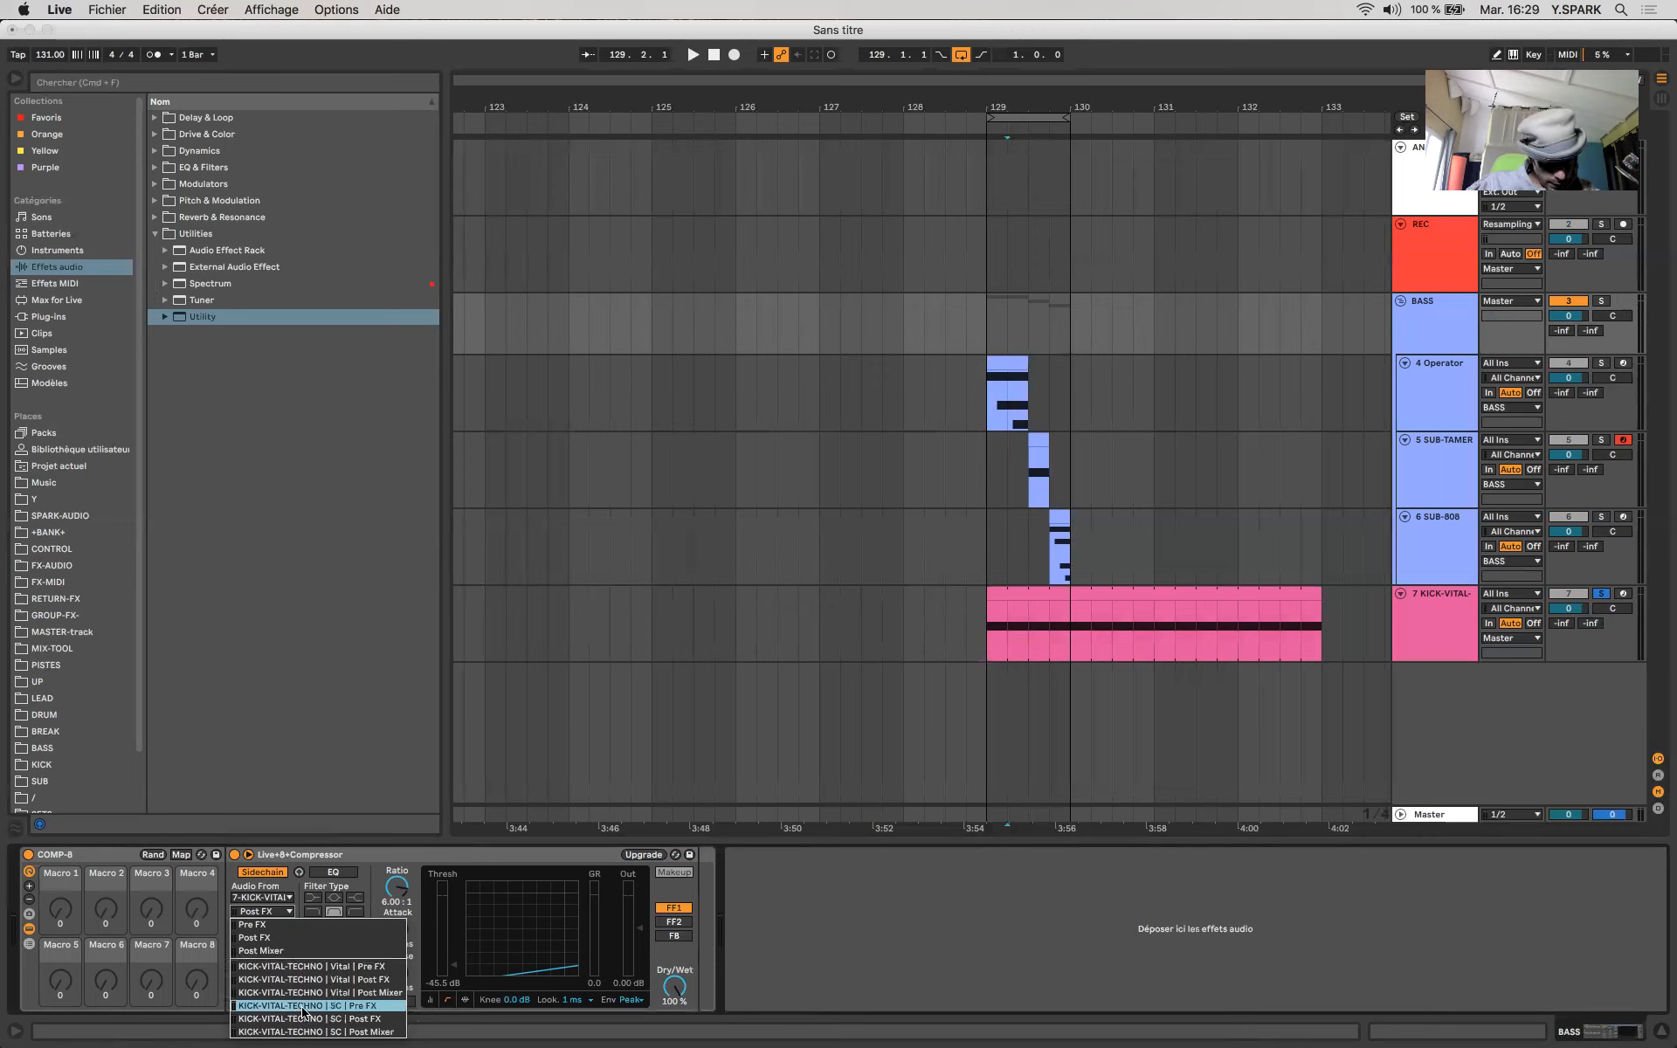
left_click(353, 1011)
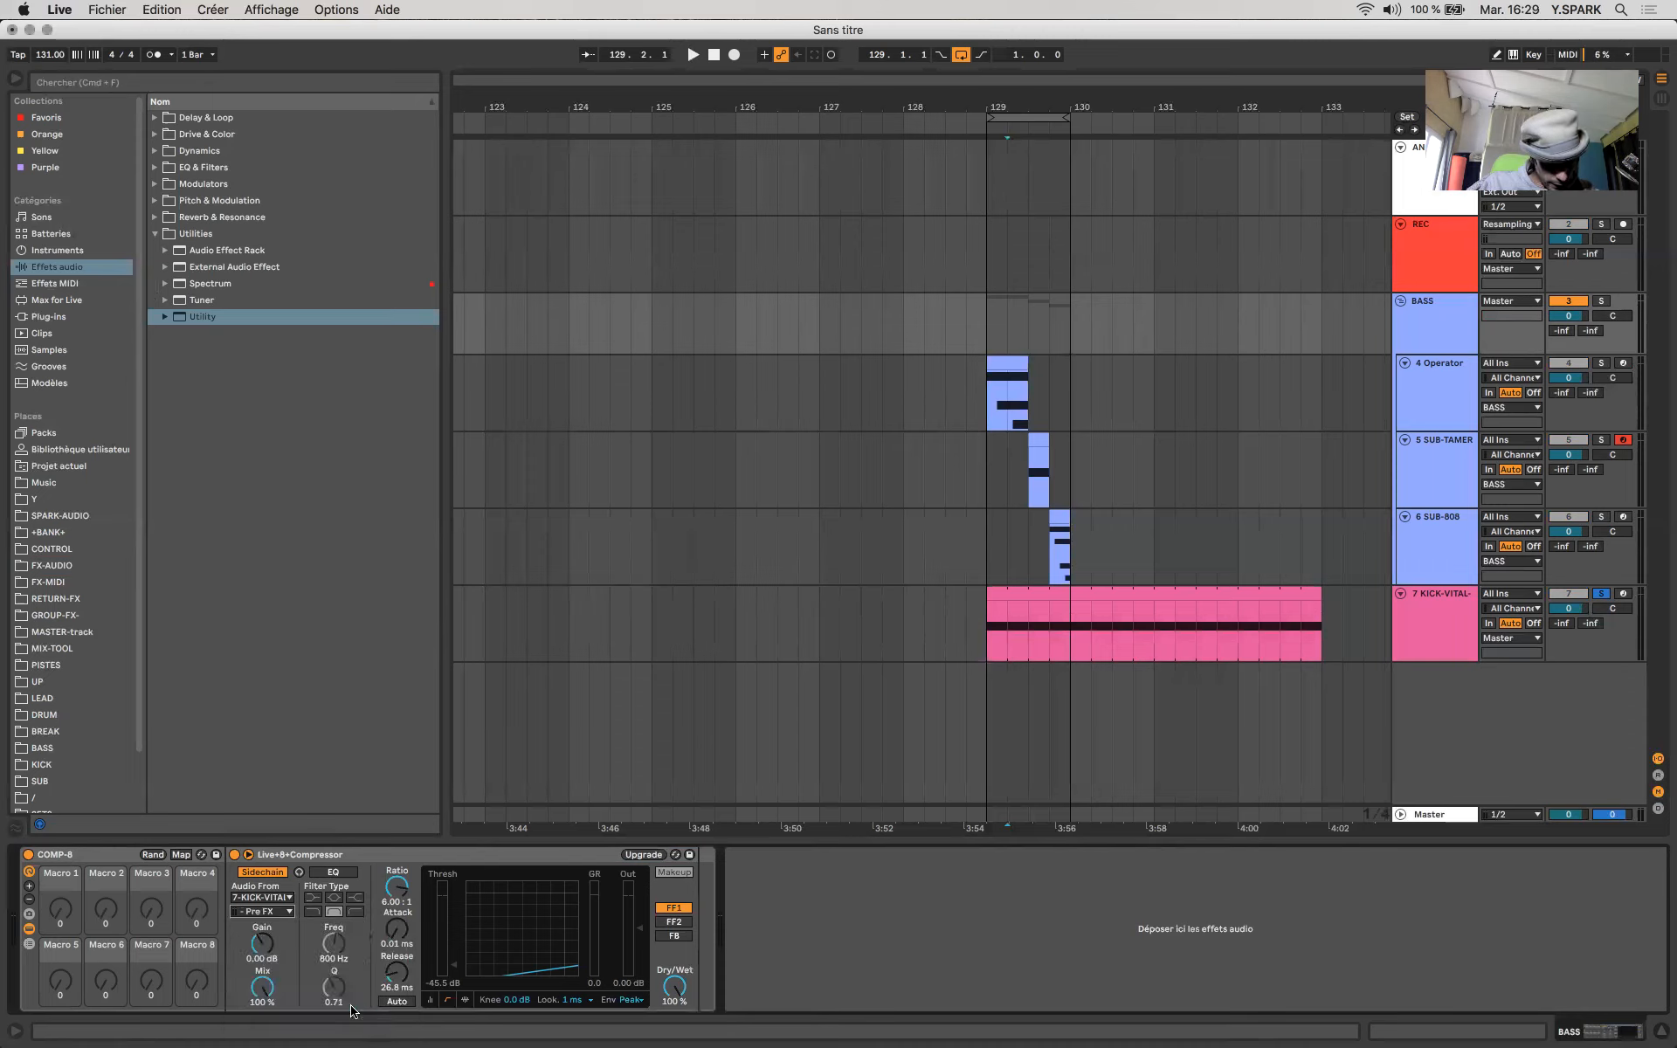
Unsolo the kick track and play the loop with the BASS compressor's release raised to 3.00 s
key("space")
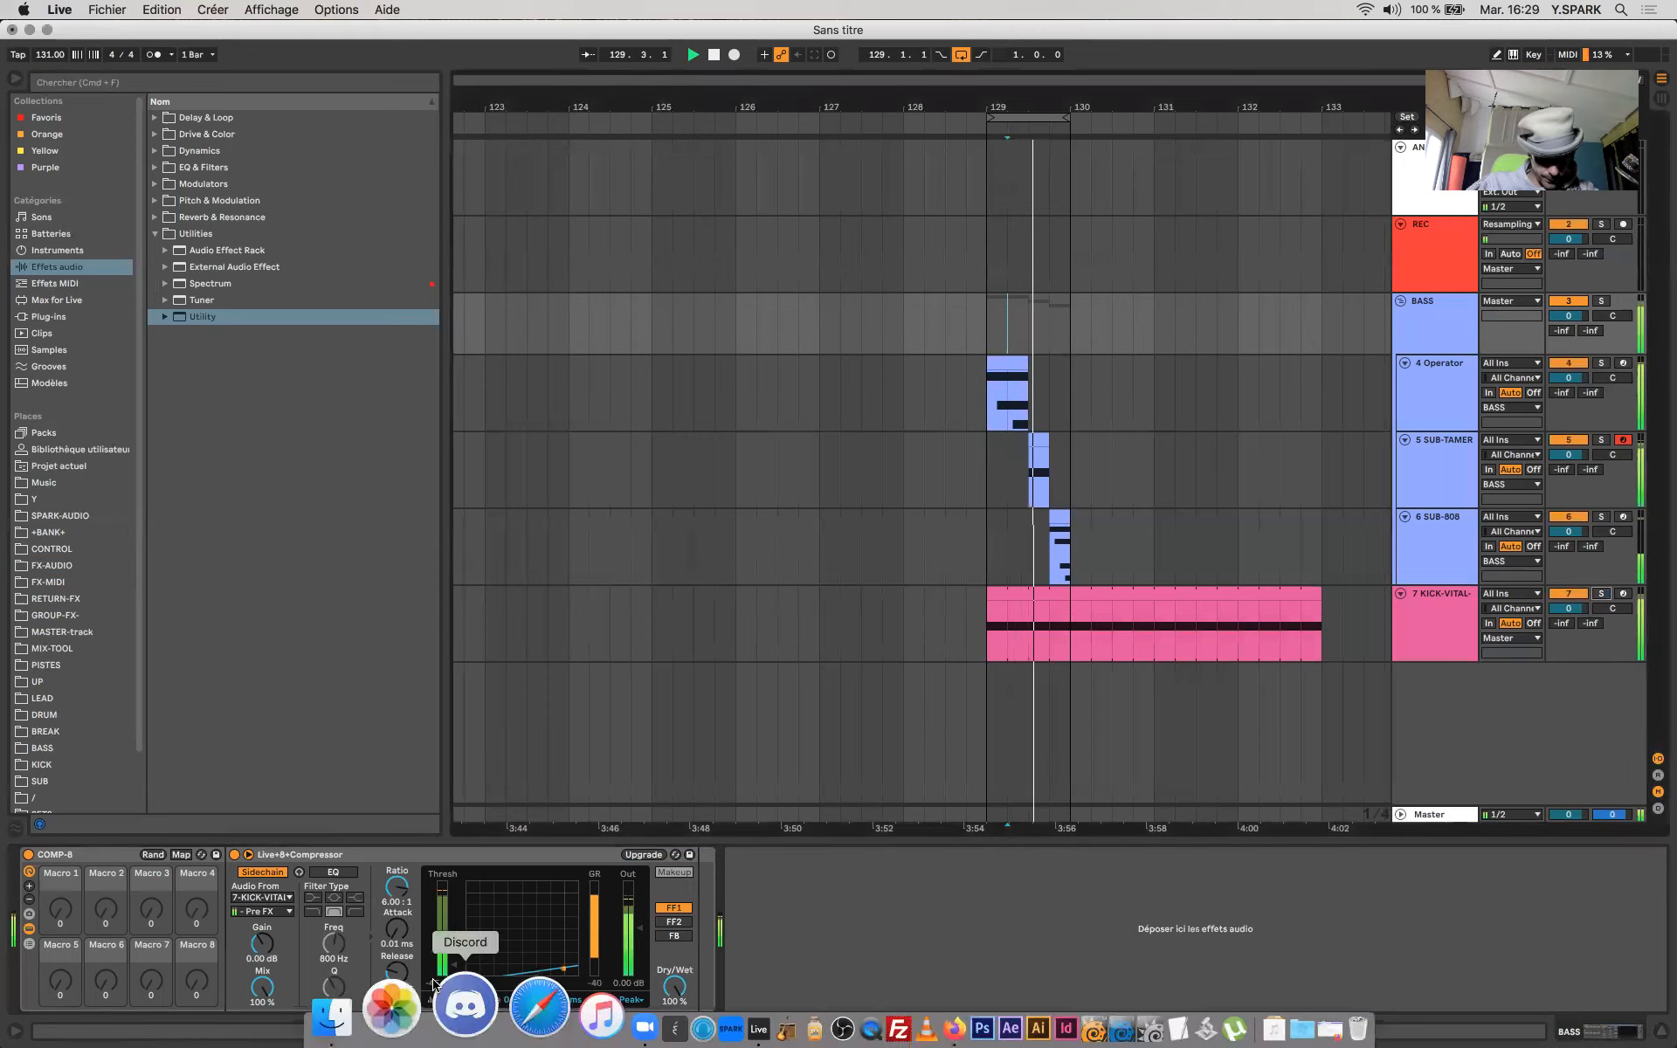
left_click_drag(397, 972, 396, 864)
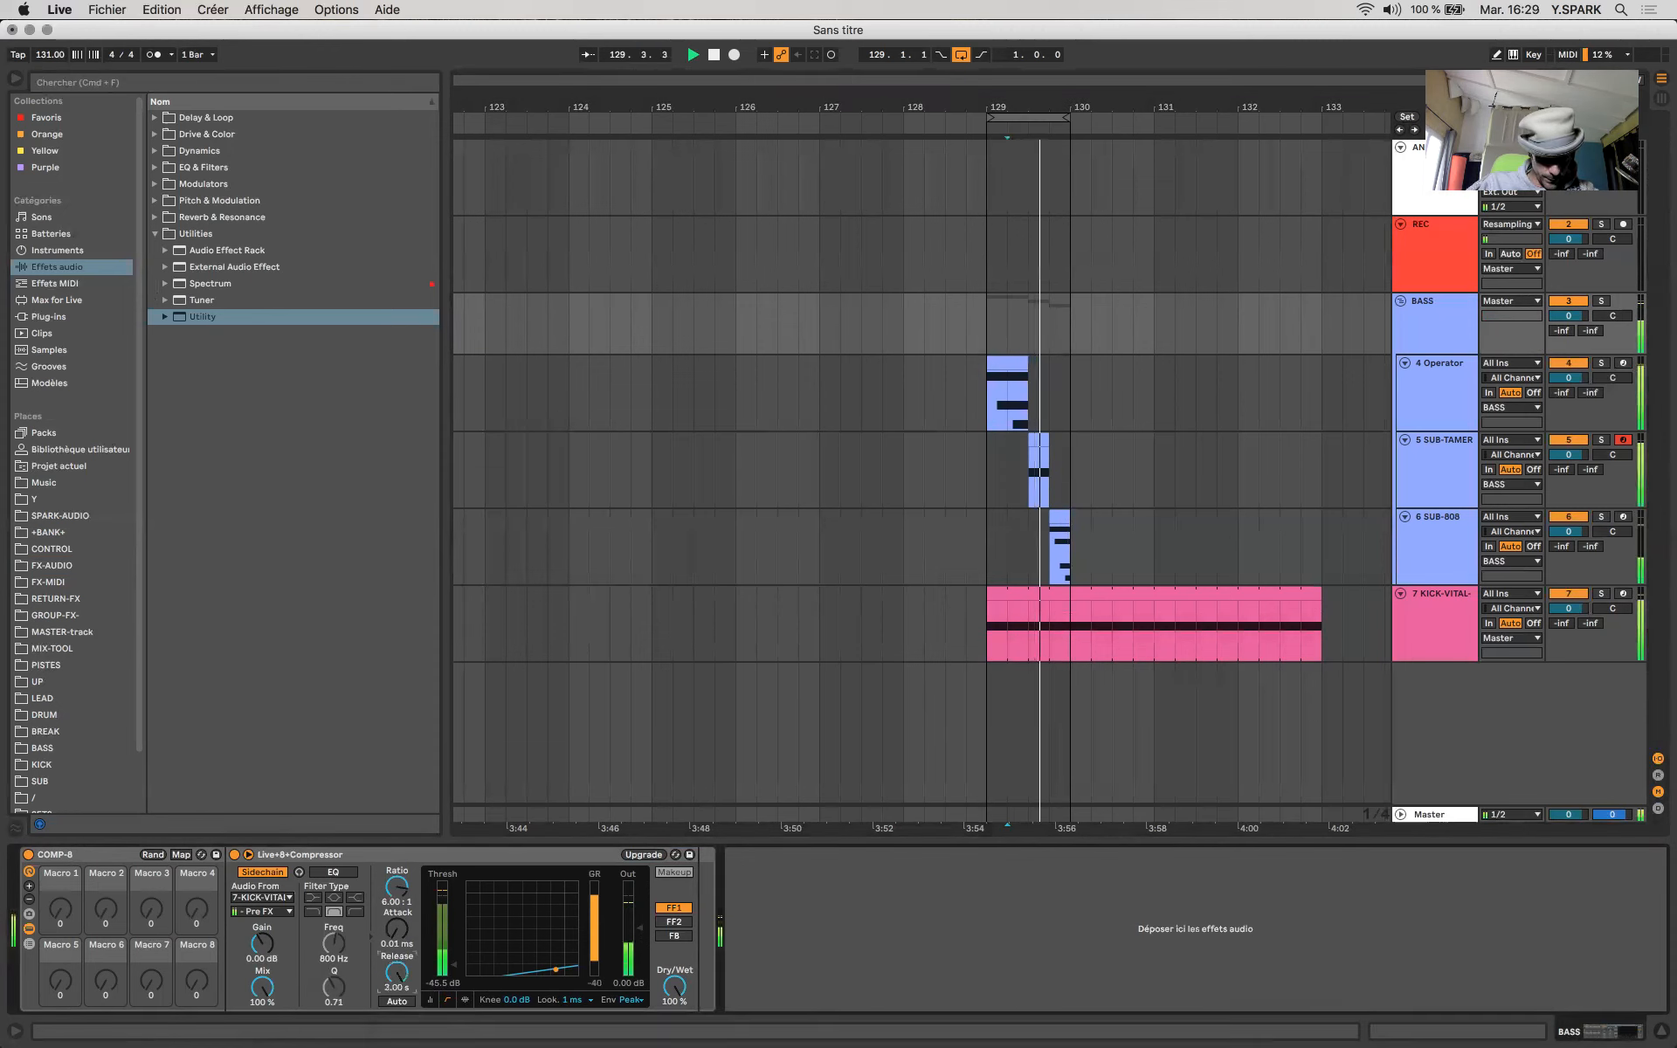
key("space")
Lower the BASS compressor's release to 1.00 ms and play the loop
mouse_move(397, 972)
left_mouse_down()
mouse_move(398, 996)
mouse_move(397, 980)
left_mouse_up()
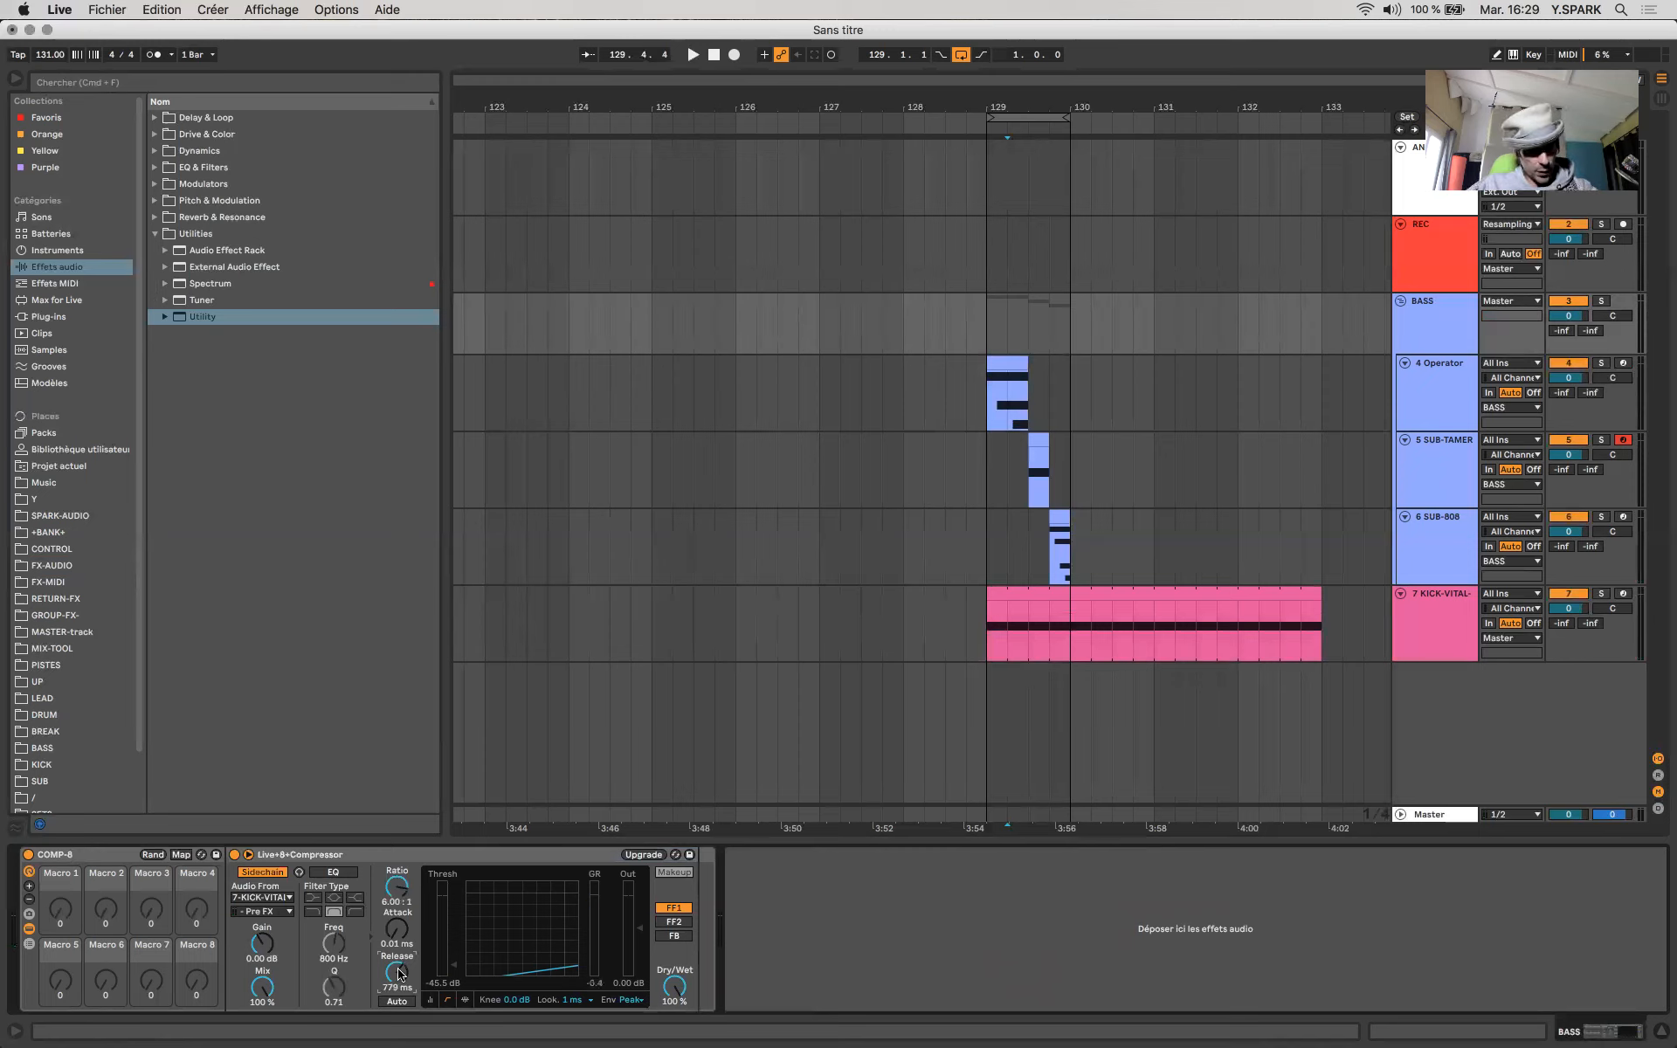
mouse_move(399, 973)
left_mouse_down()
mouse_move(399, 1036)
mouse_move(397, 980)
left_mouse_up()
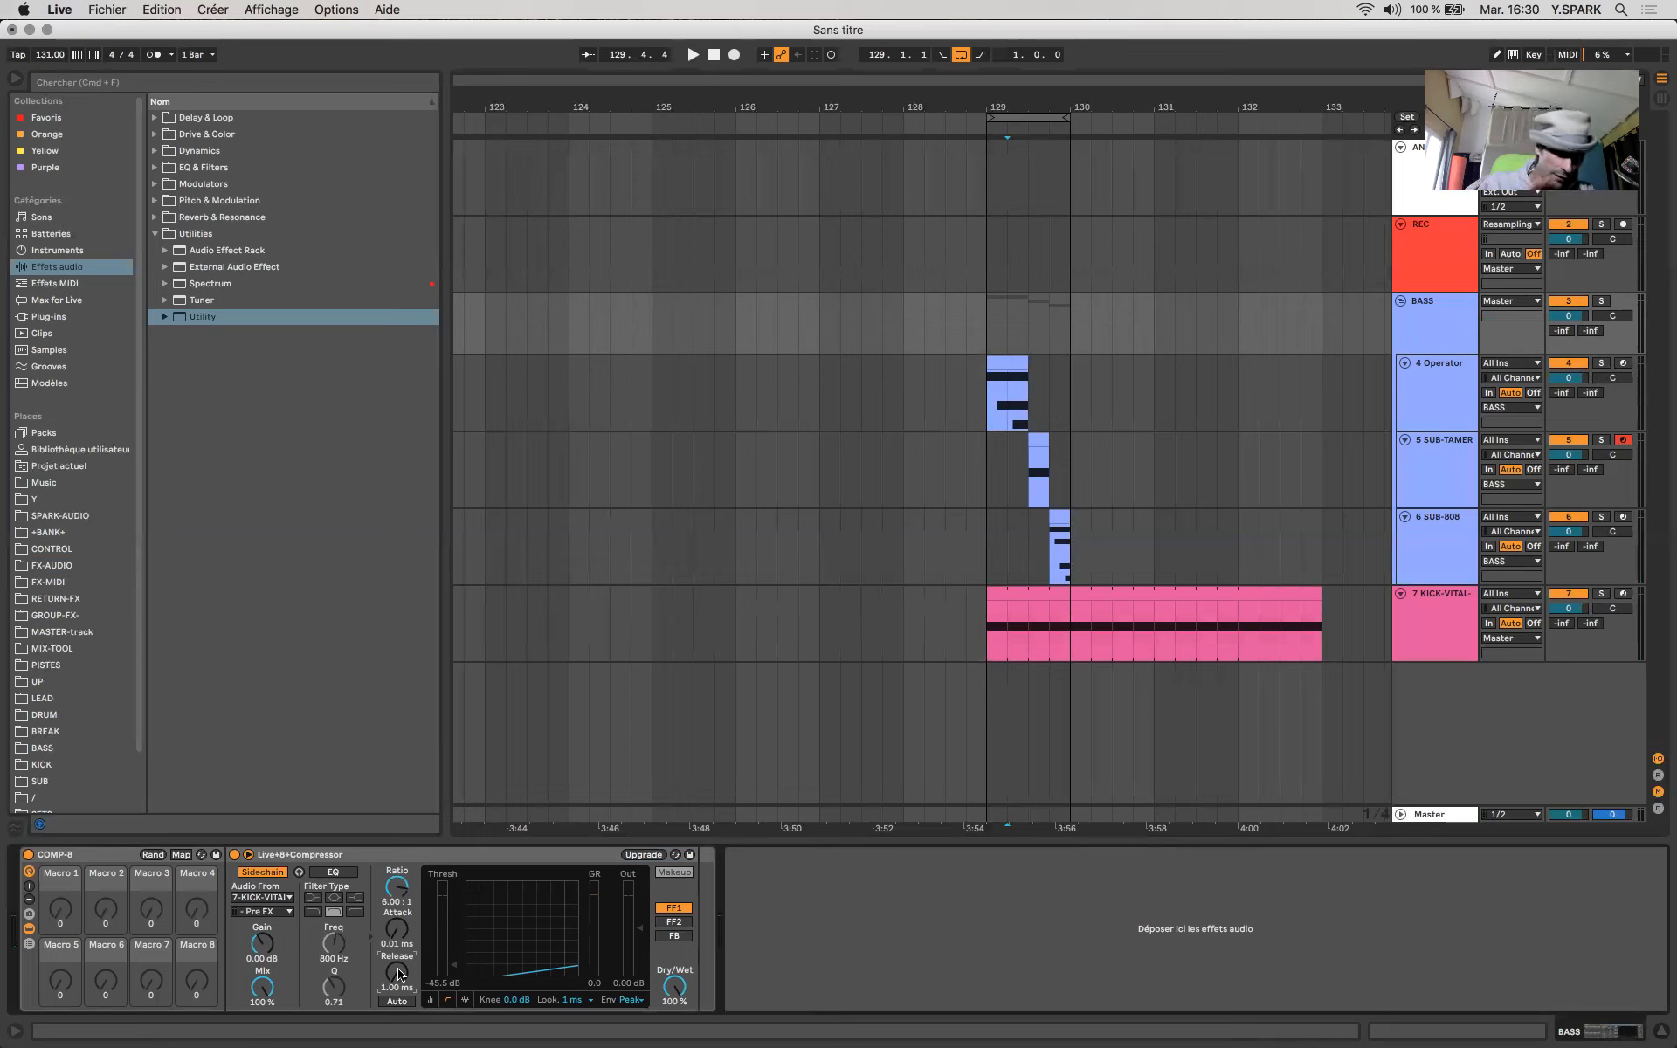
key("space")
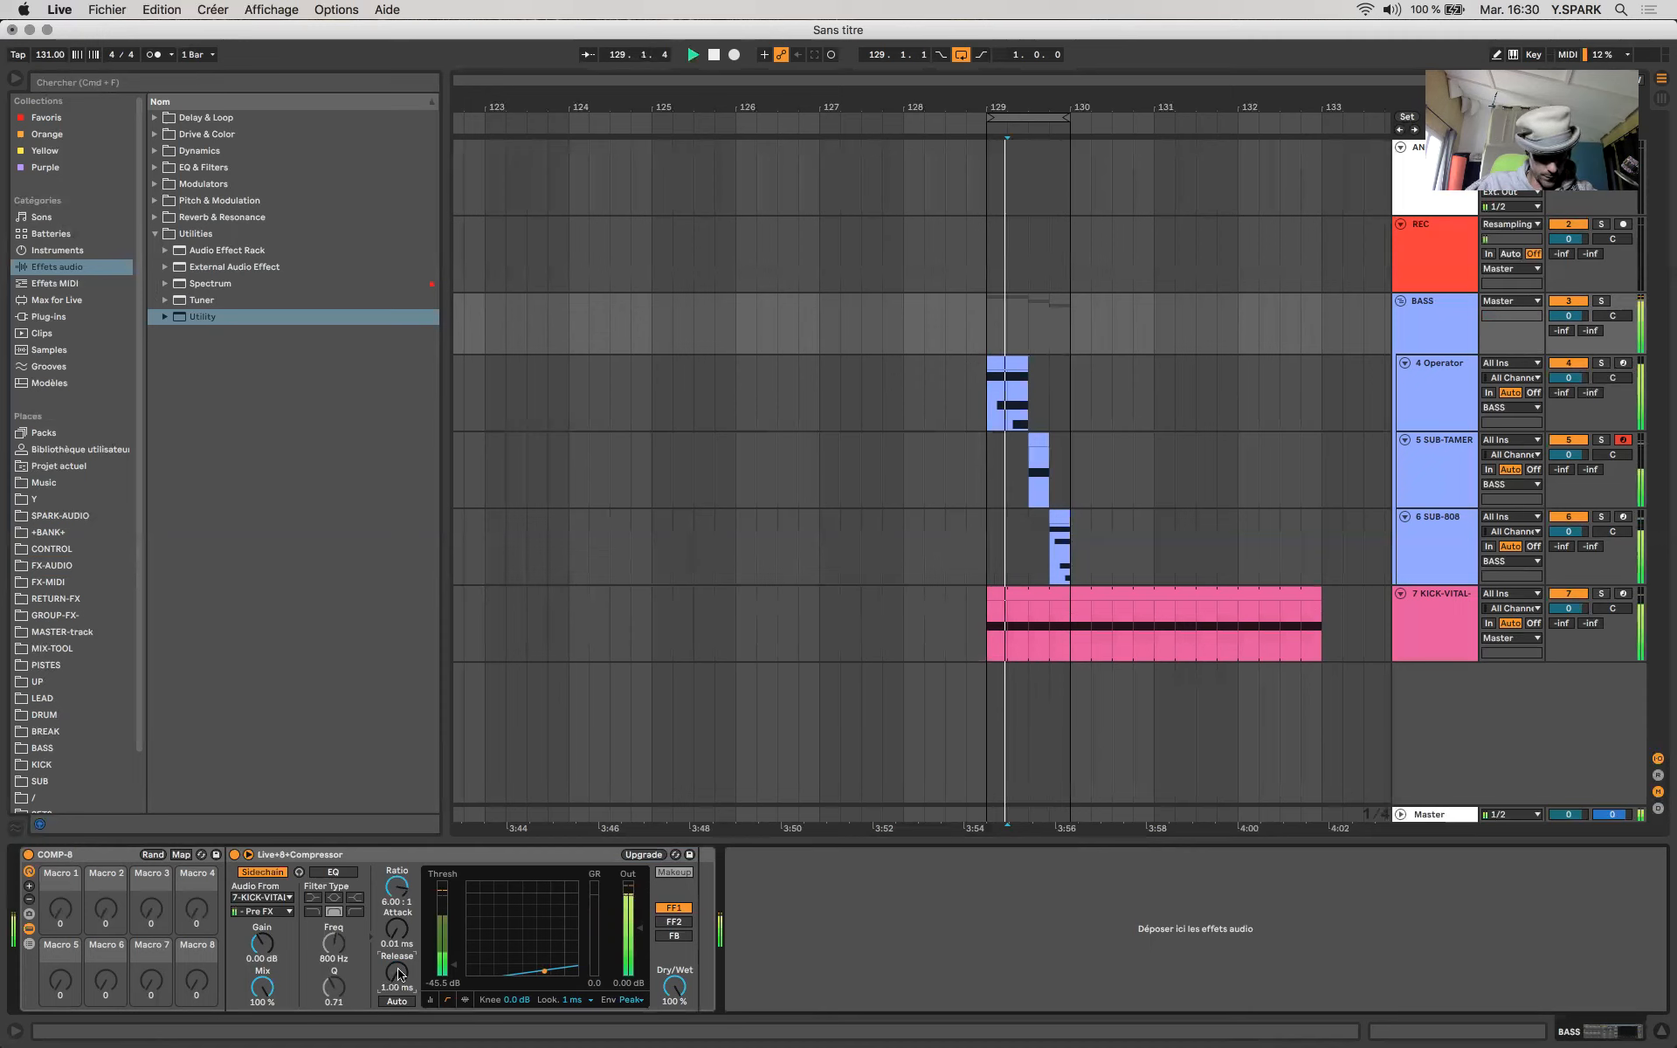
key("space")
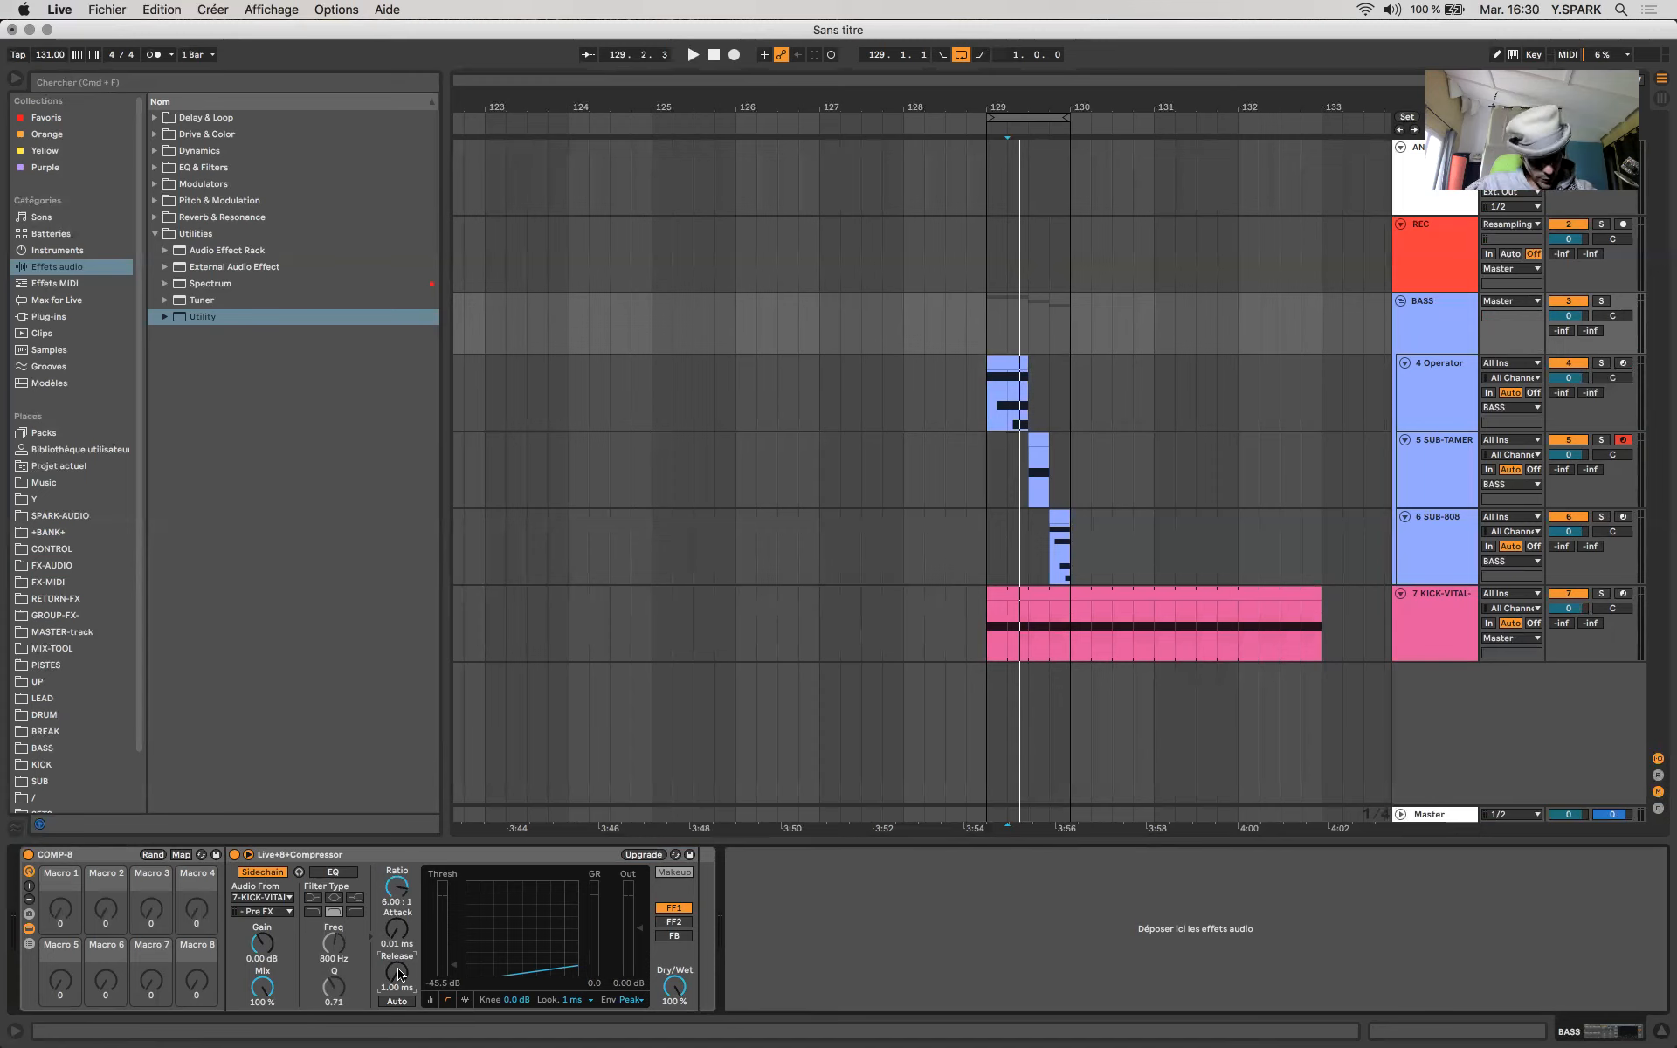
Adjust the BASS compressor's release by ear during loop playback, ending at 24.8 ms
left_click(691, 52)
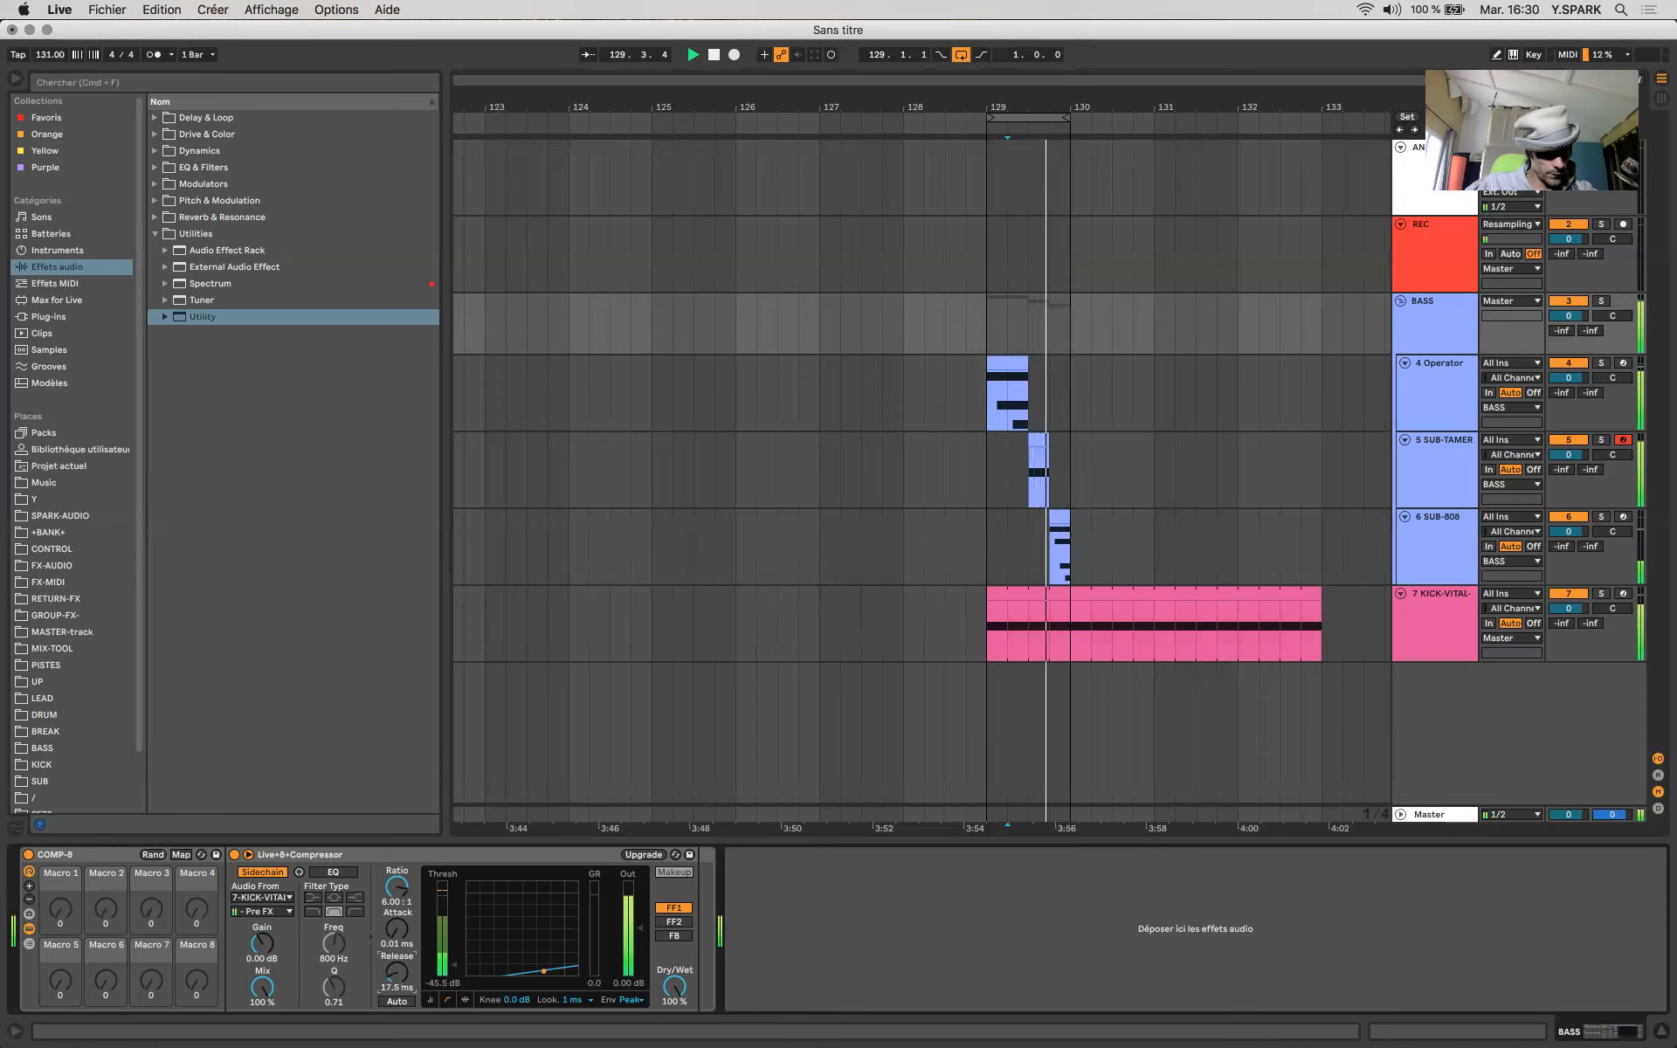
key("space")
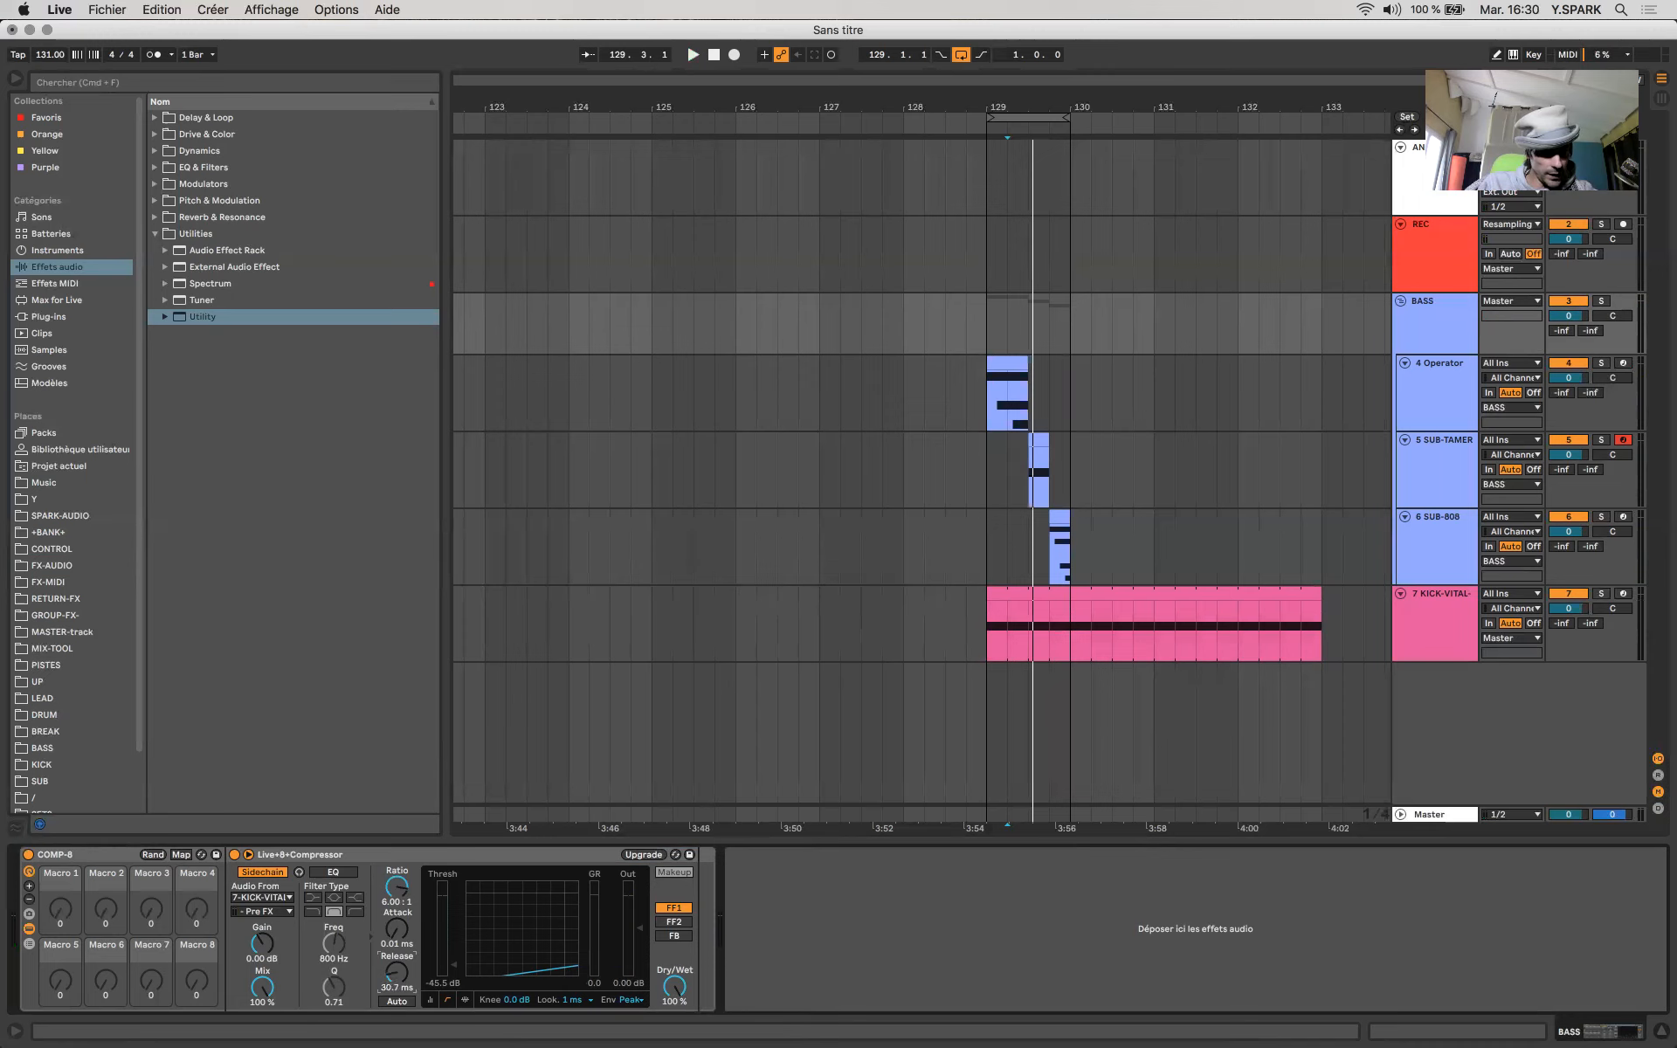
key("space")
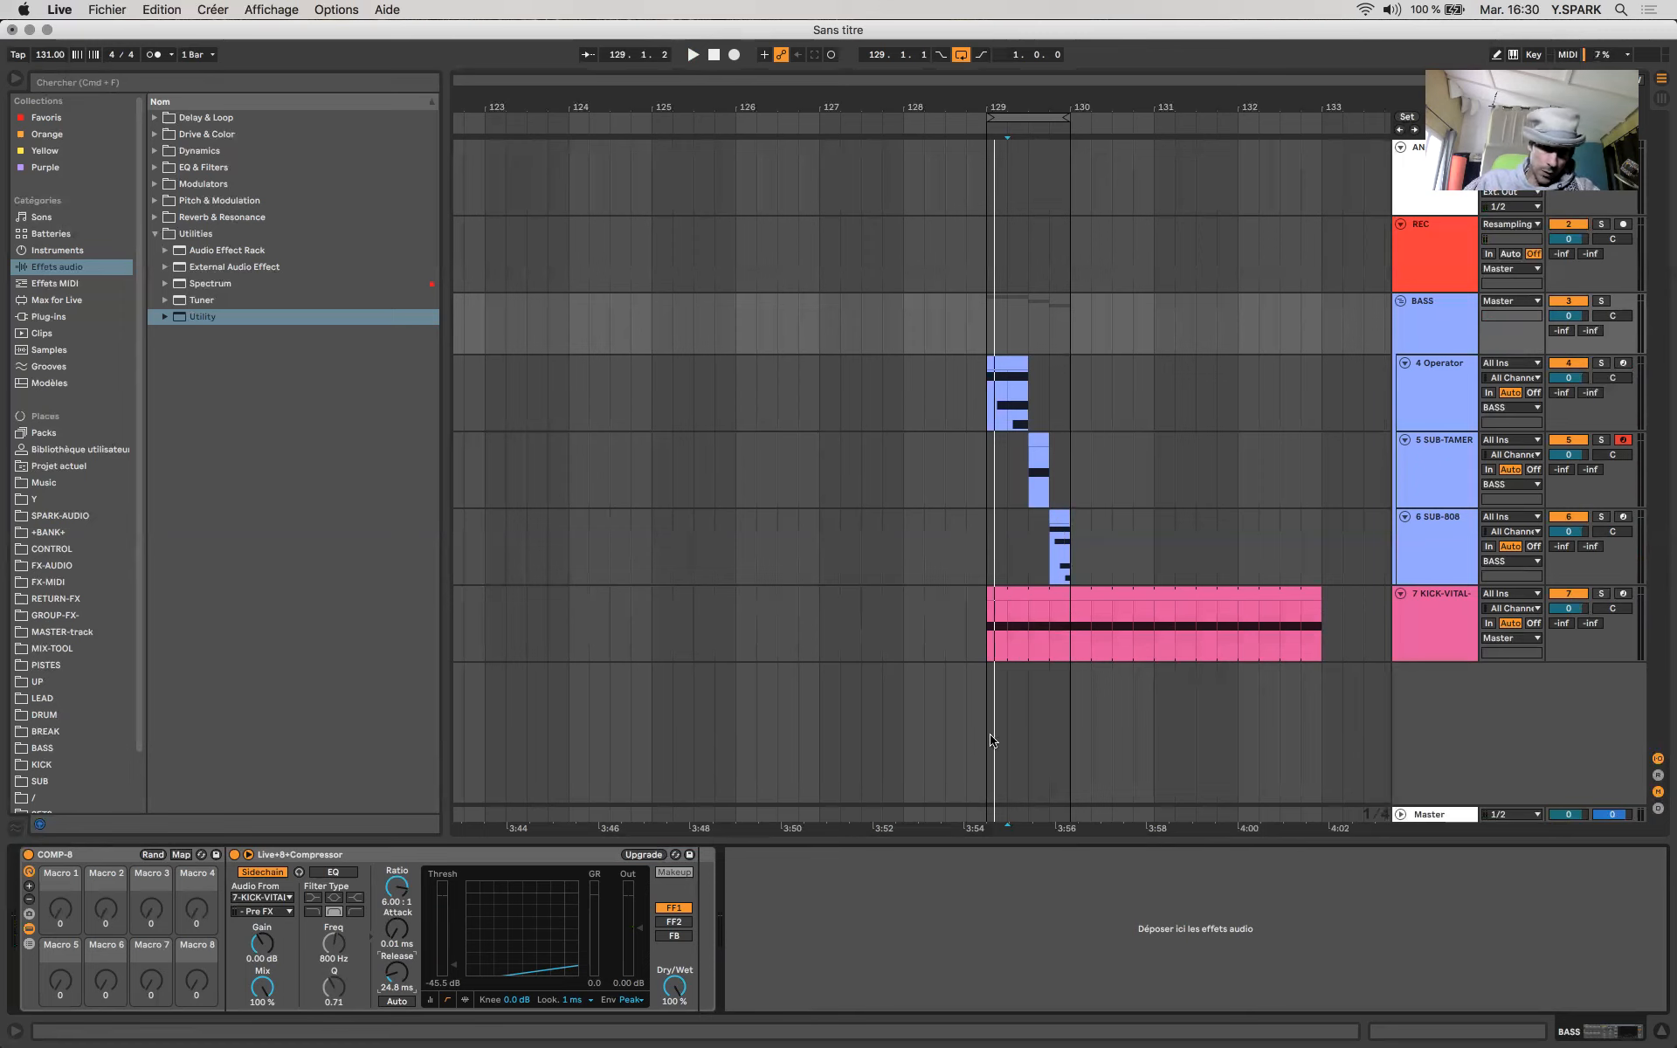
Transpose the note in the first kick clip at bar 129 up to E3 and play the loop
double_click(1028, 606)
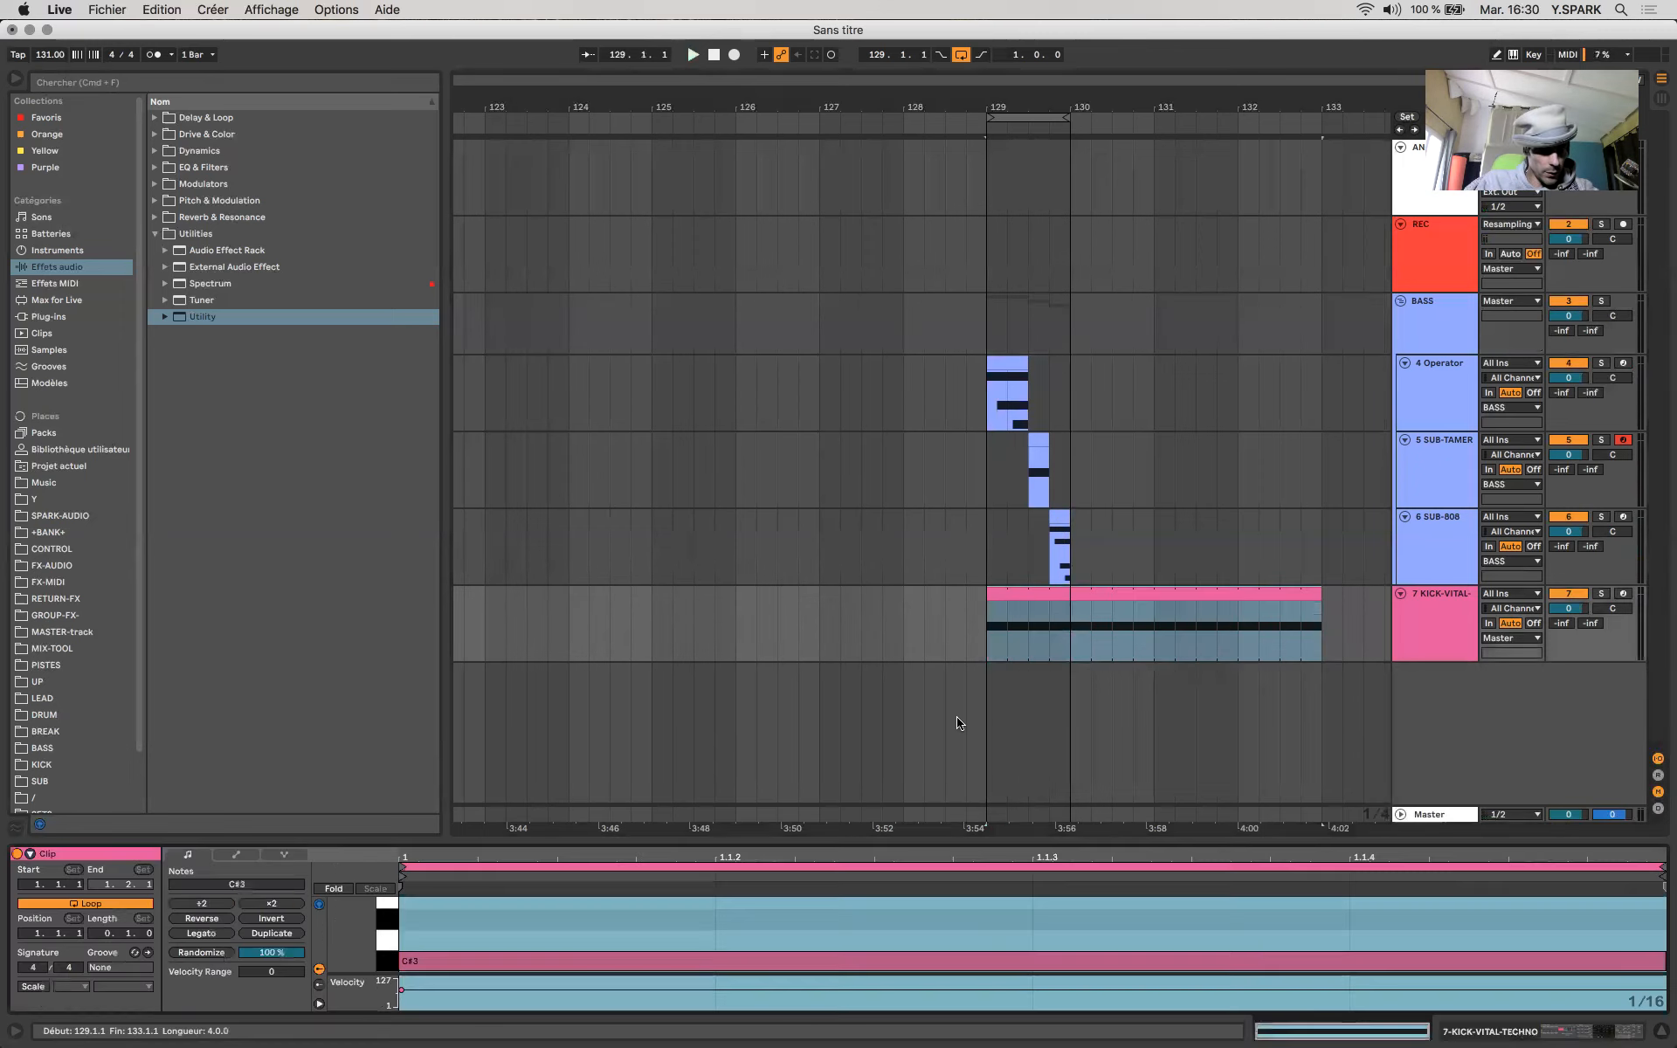
left_click_drag(604, 963, 607, 901)
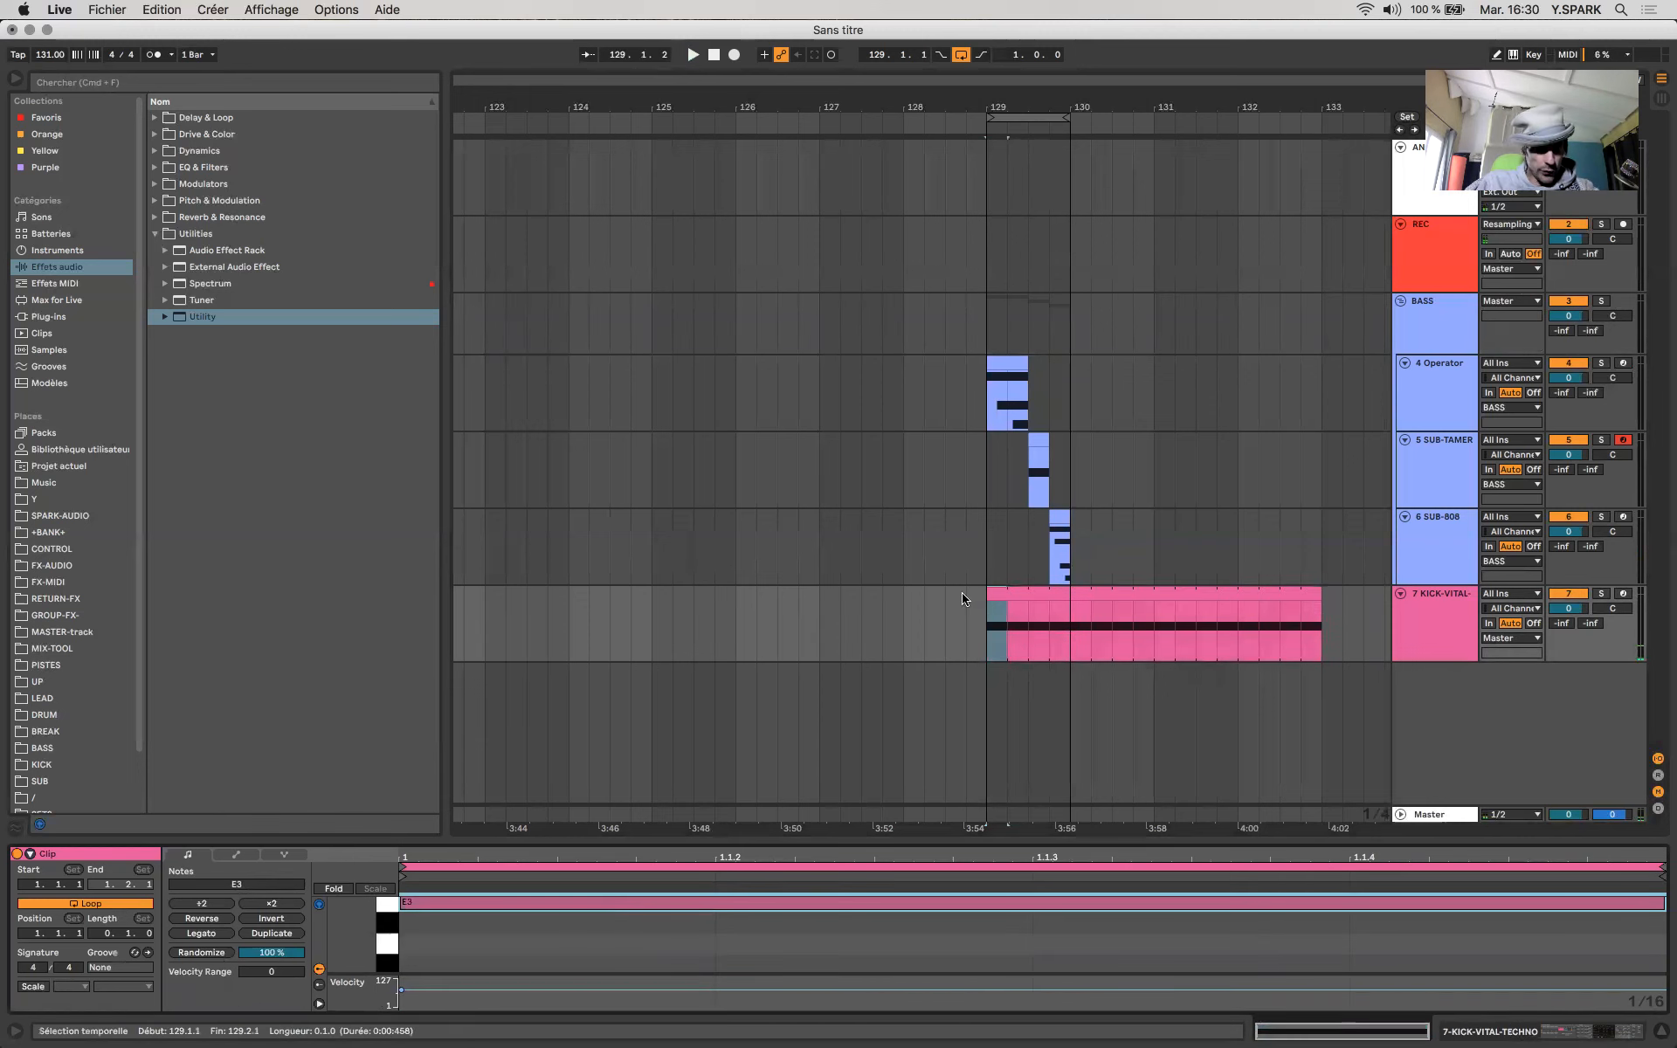
key("space")
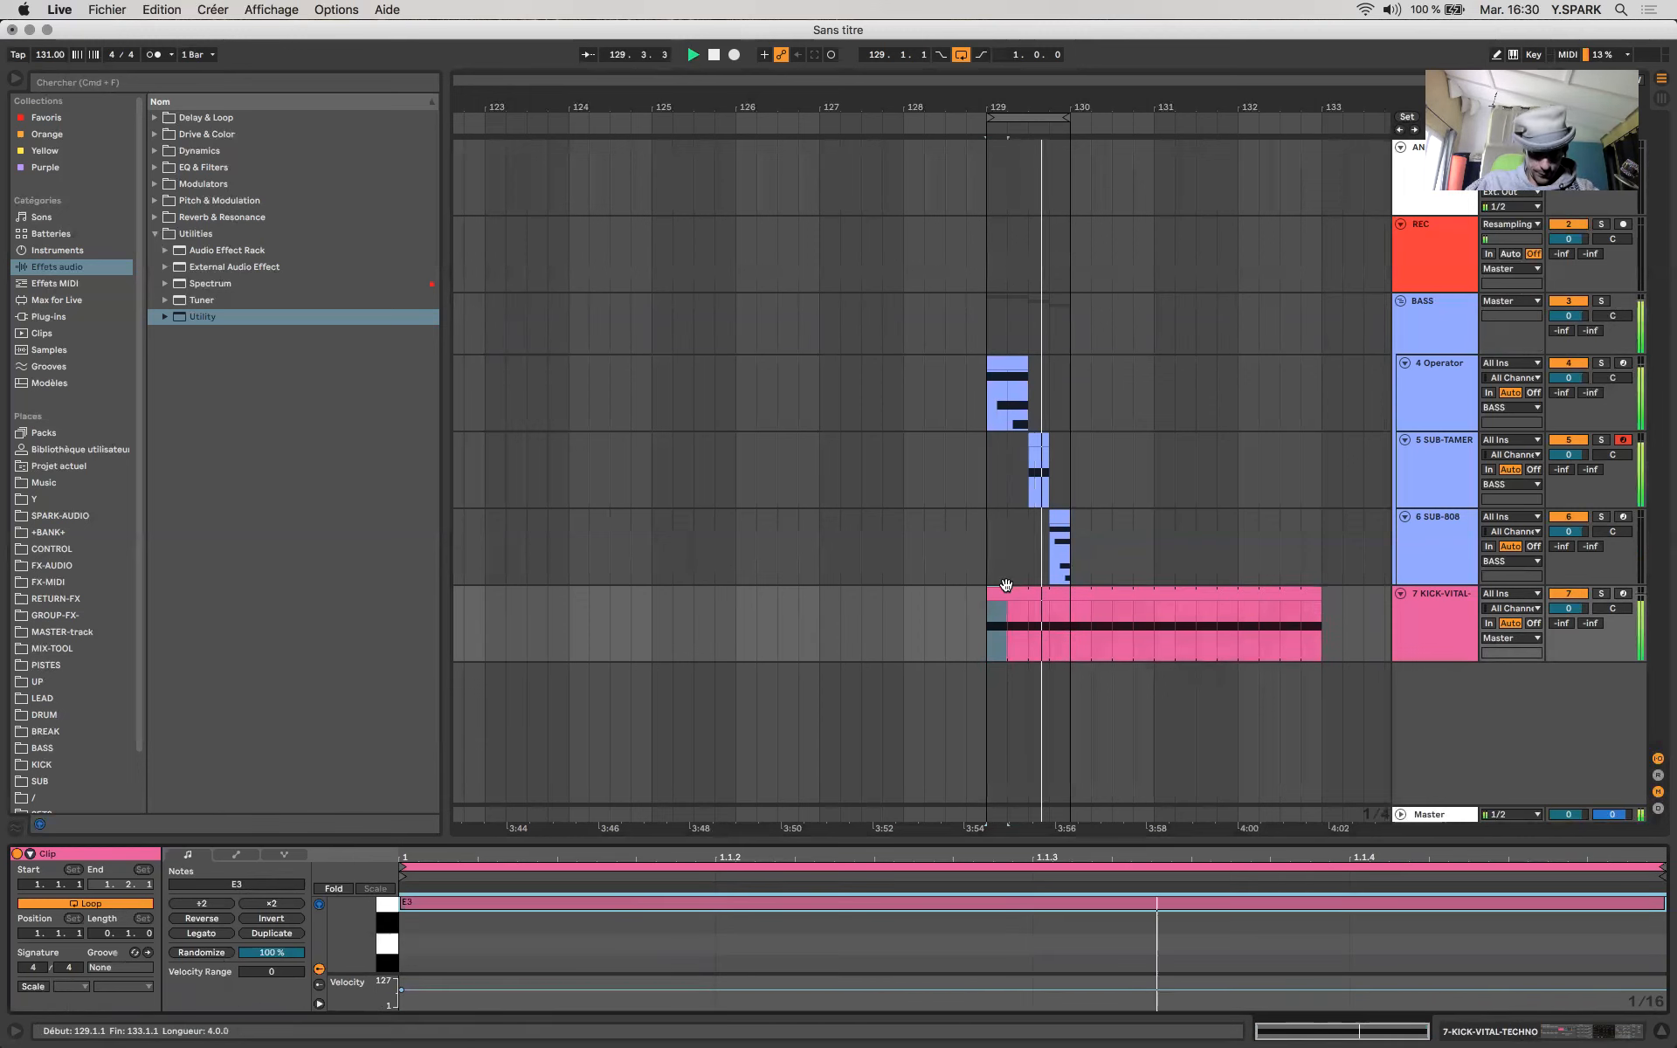
Arm the REC track and record the resampled kick and bass loop onto it from bar 129
scroll(1000, 590, "right", 1)
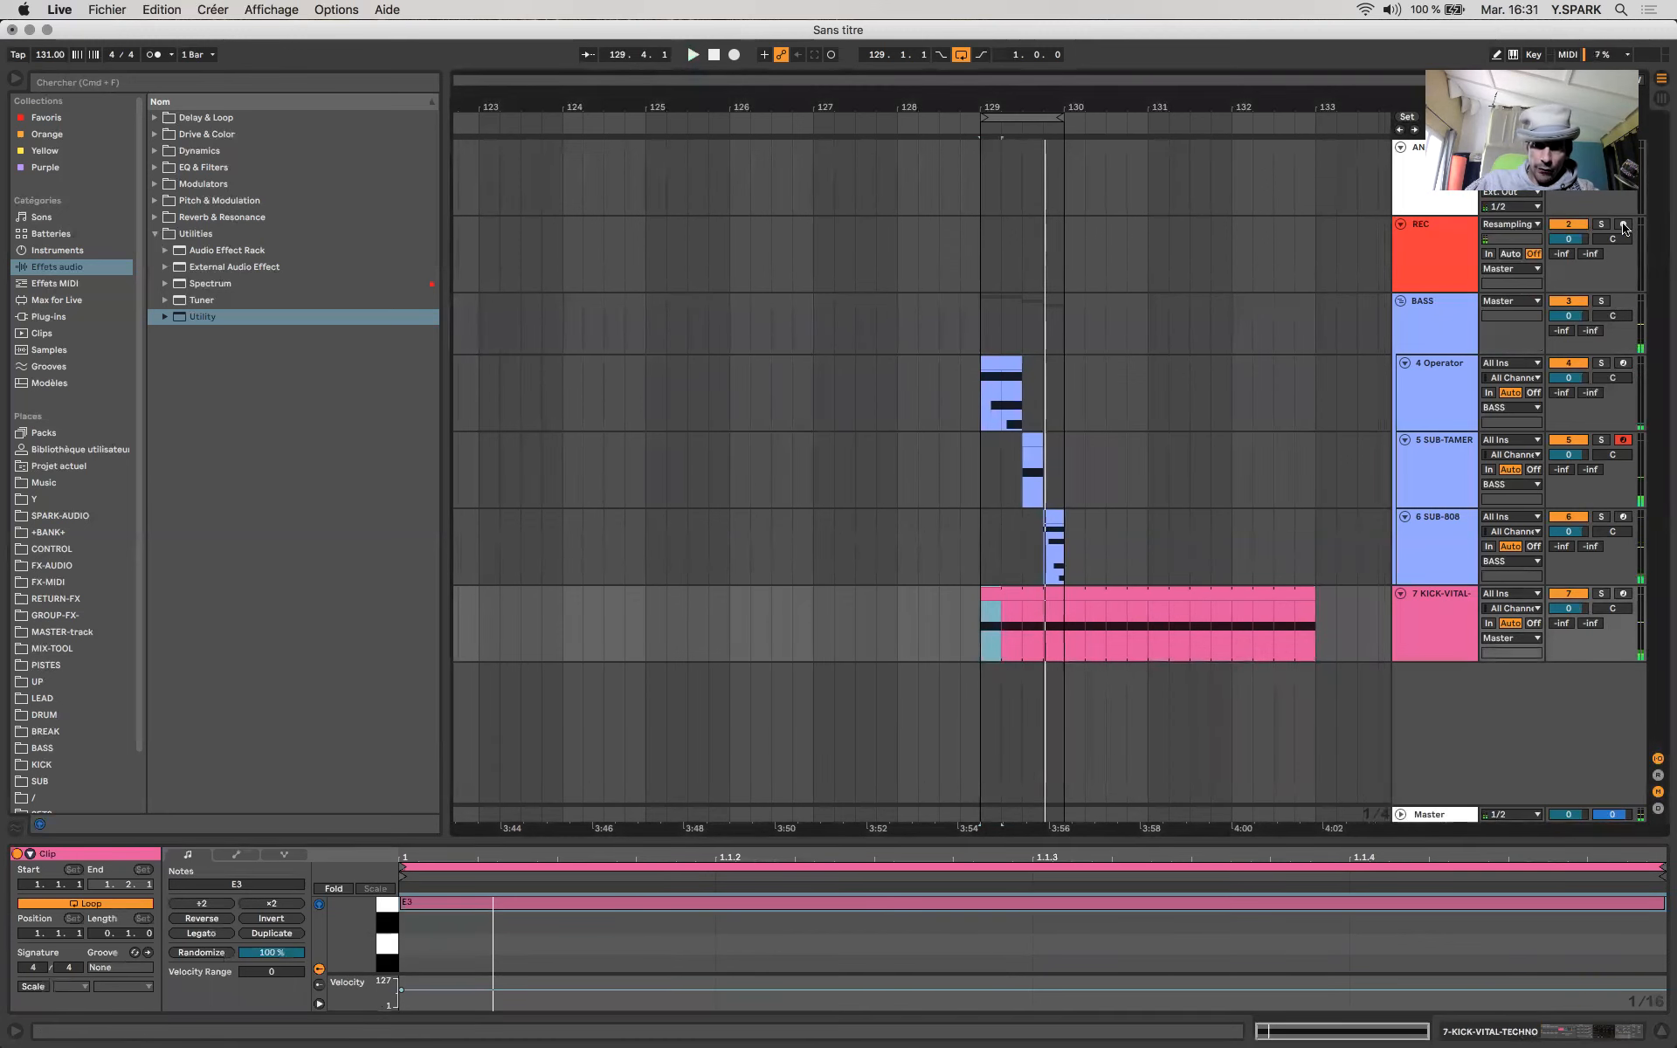
left_click(1015, 243)
left_click(984, 242)
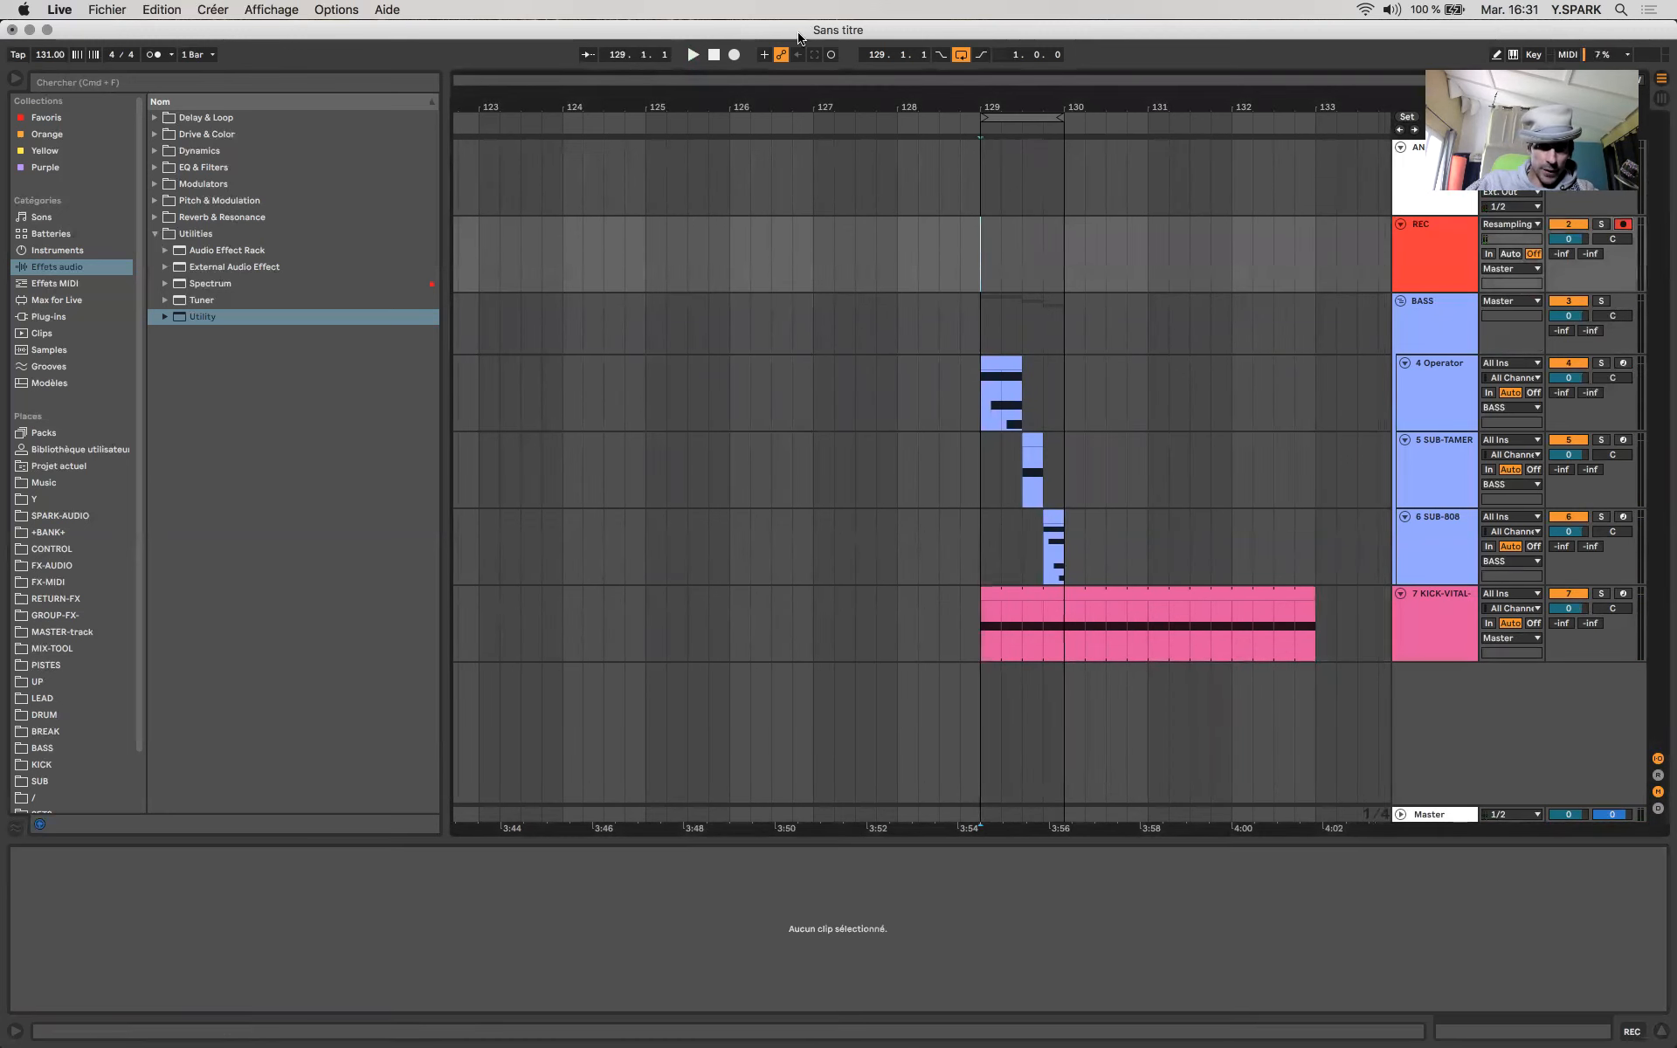
left_click(734, 55)
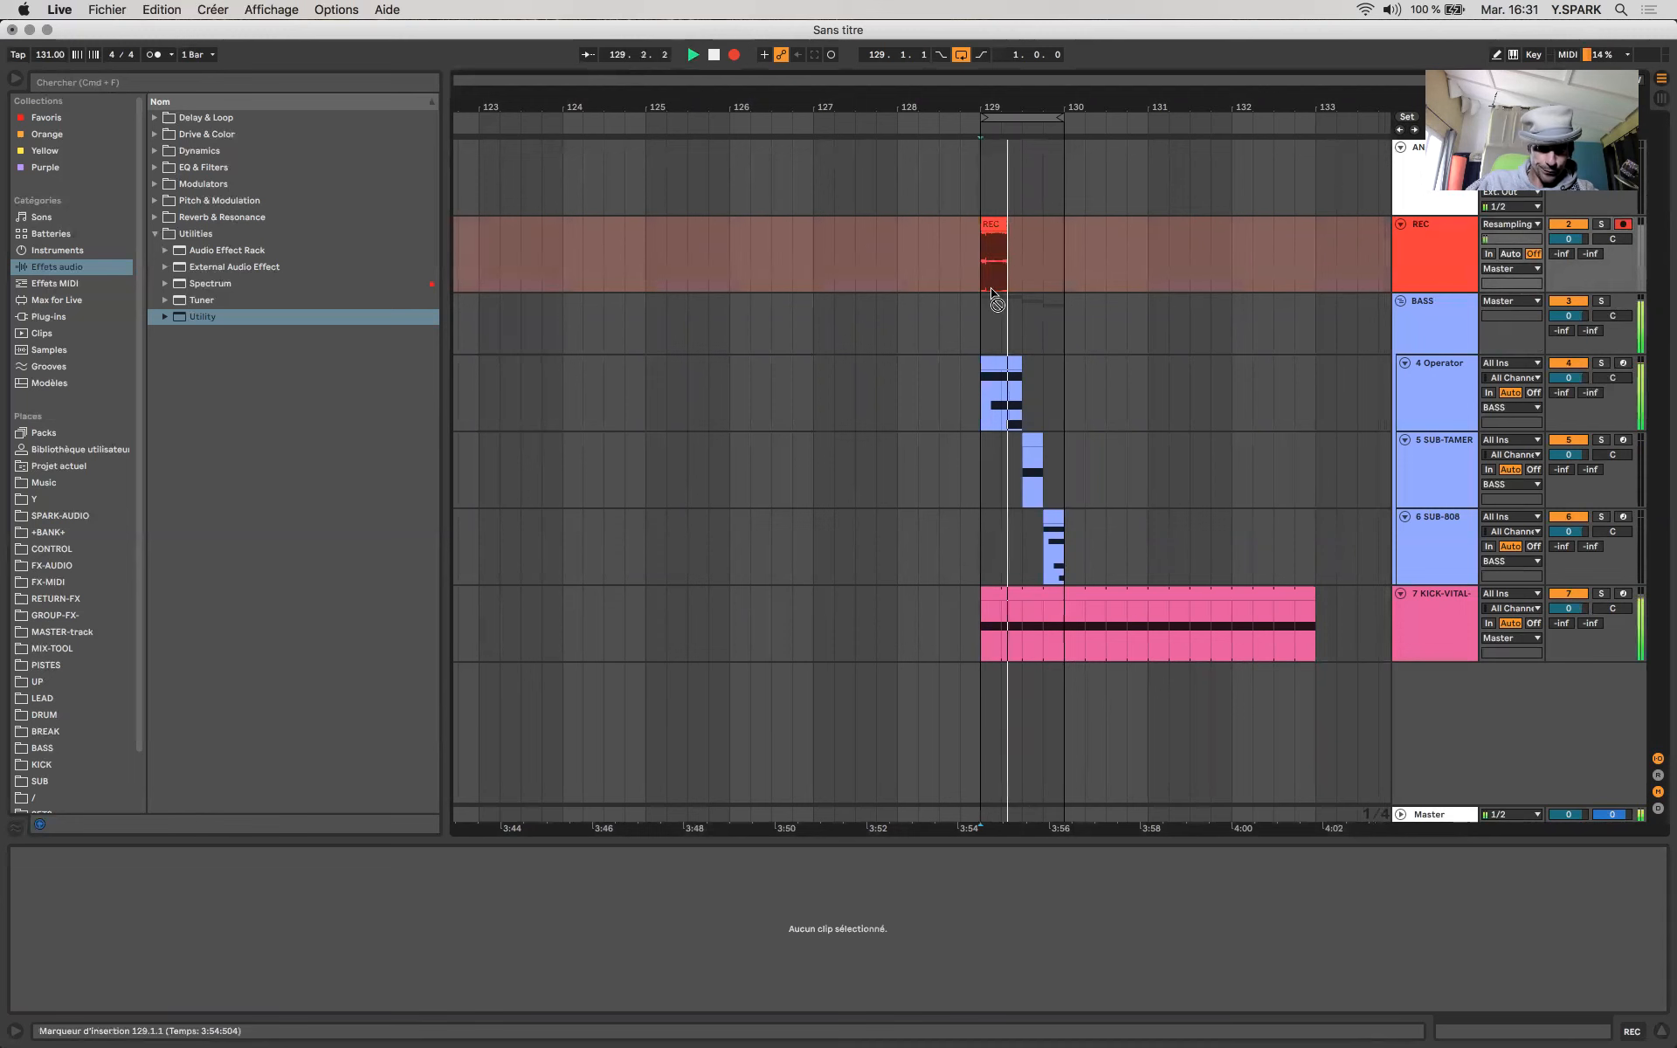
Examine the recorded REC waveform up close and select the bass portion between the first two kicks
left_click(986, 270)
scroll(985, 271, "up", 6)
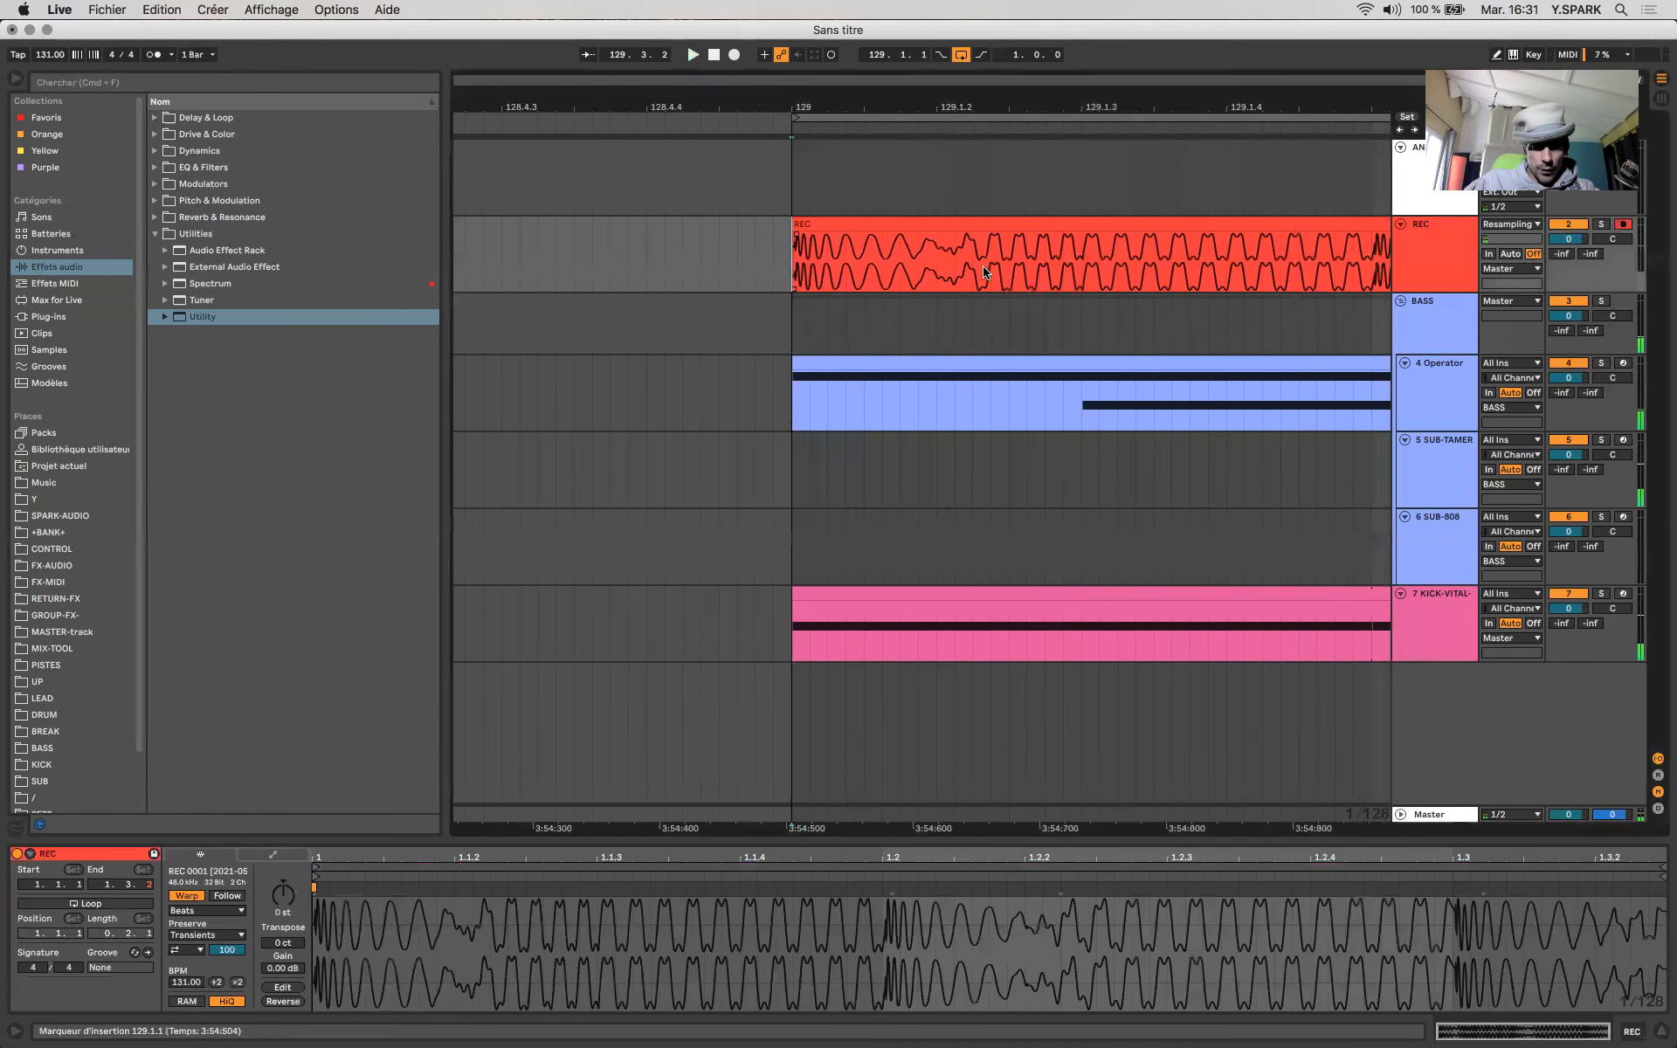
left_click(881, 267, "shift")
left_click(896, 247, "shift")
left_click_drag(919, 263, 1332, 279)
scroll(1209, 318, "right", 5)
scroll(1021, 668, "down", 8)
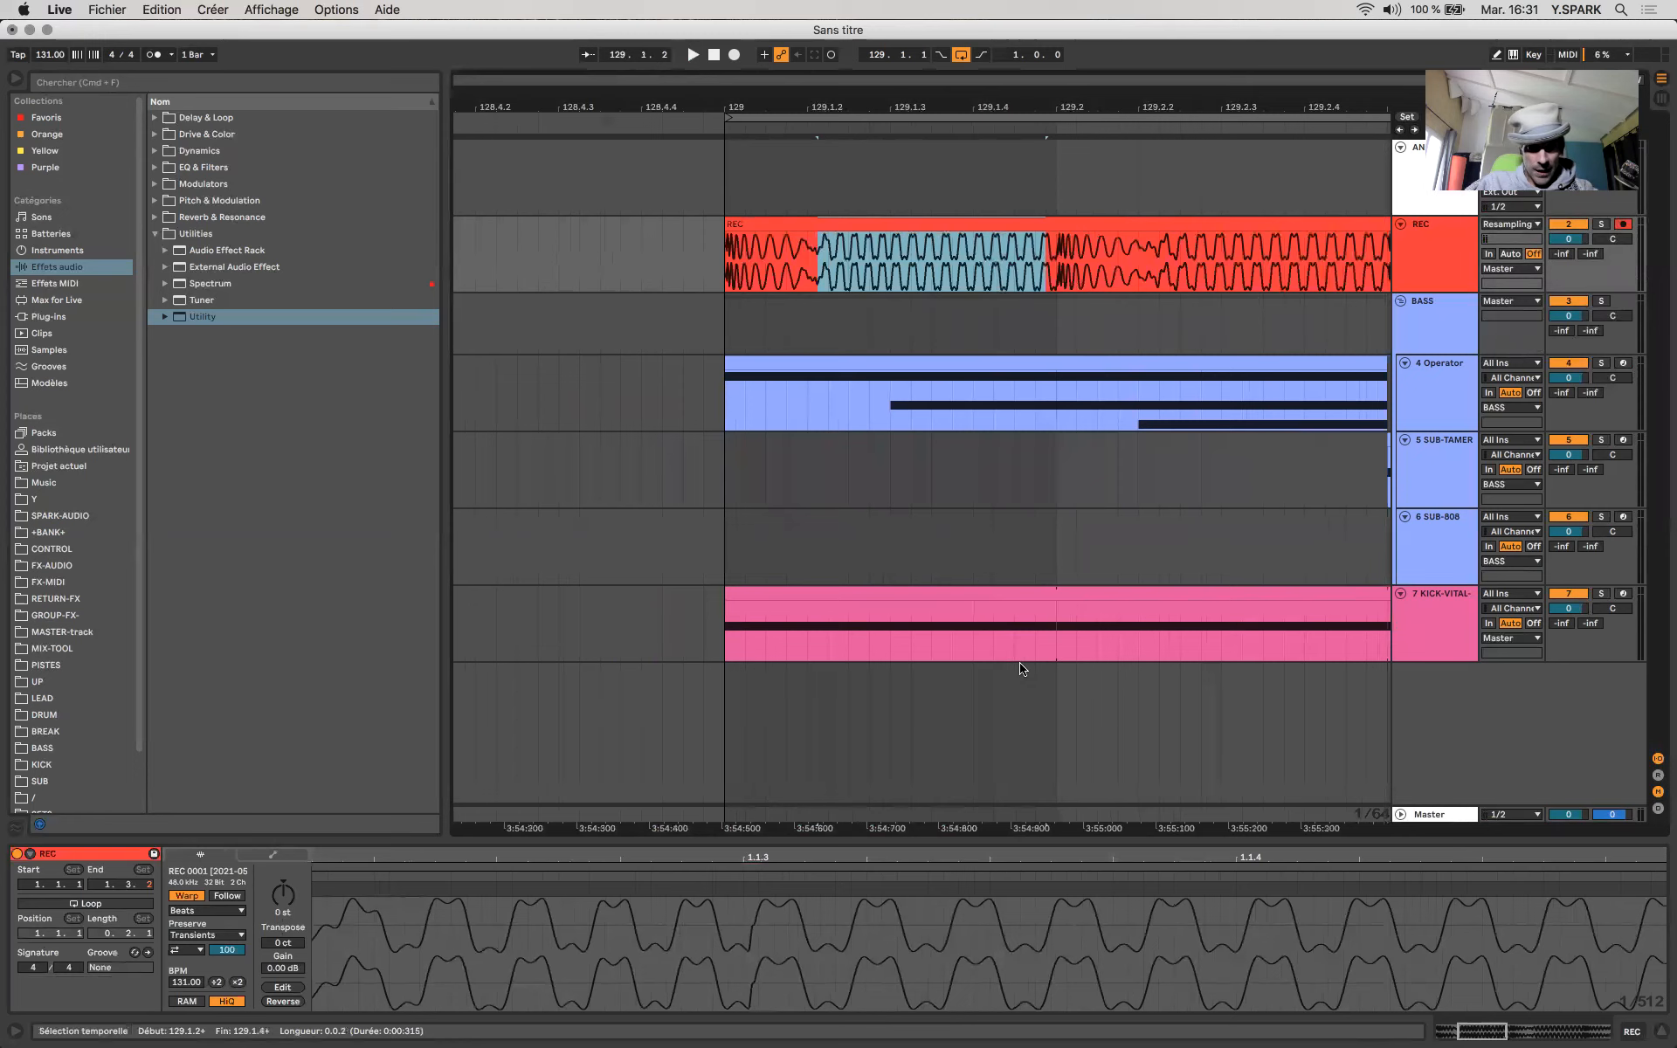
Review the kick rack's Vital and SC chains, check the rack's latency, and open and close Vital's editor
left_click(1448, 624)
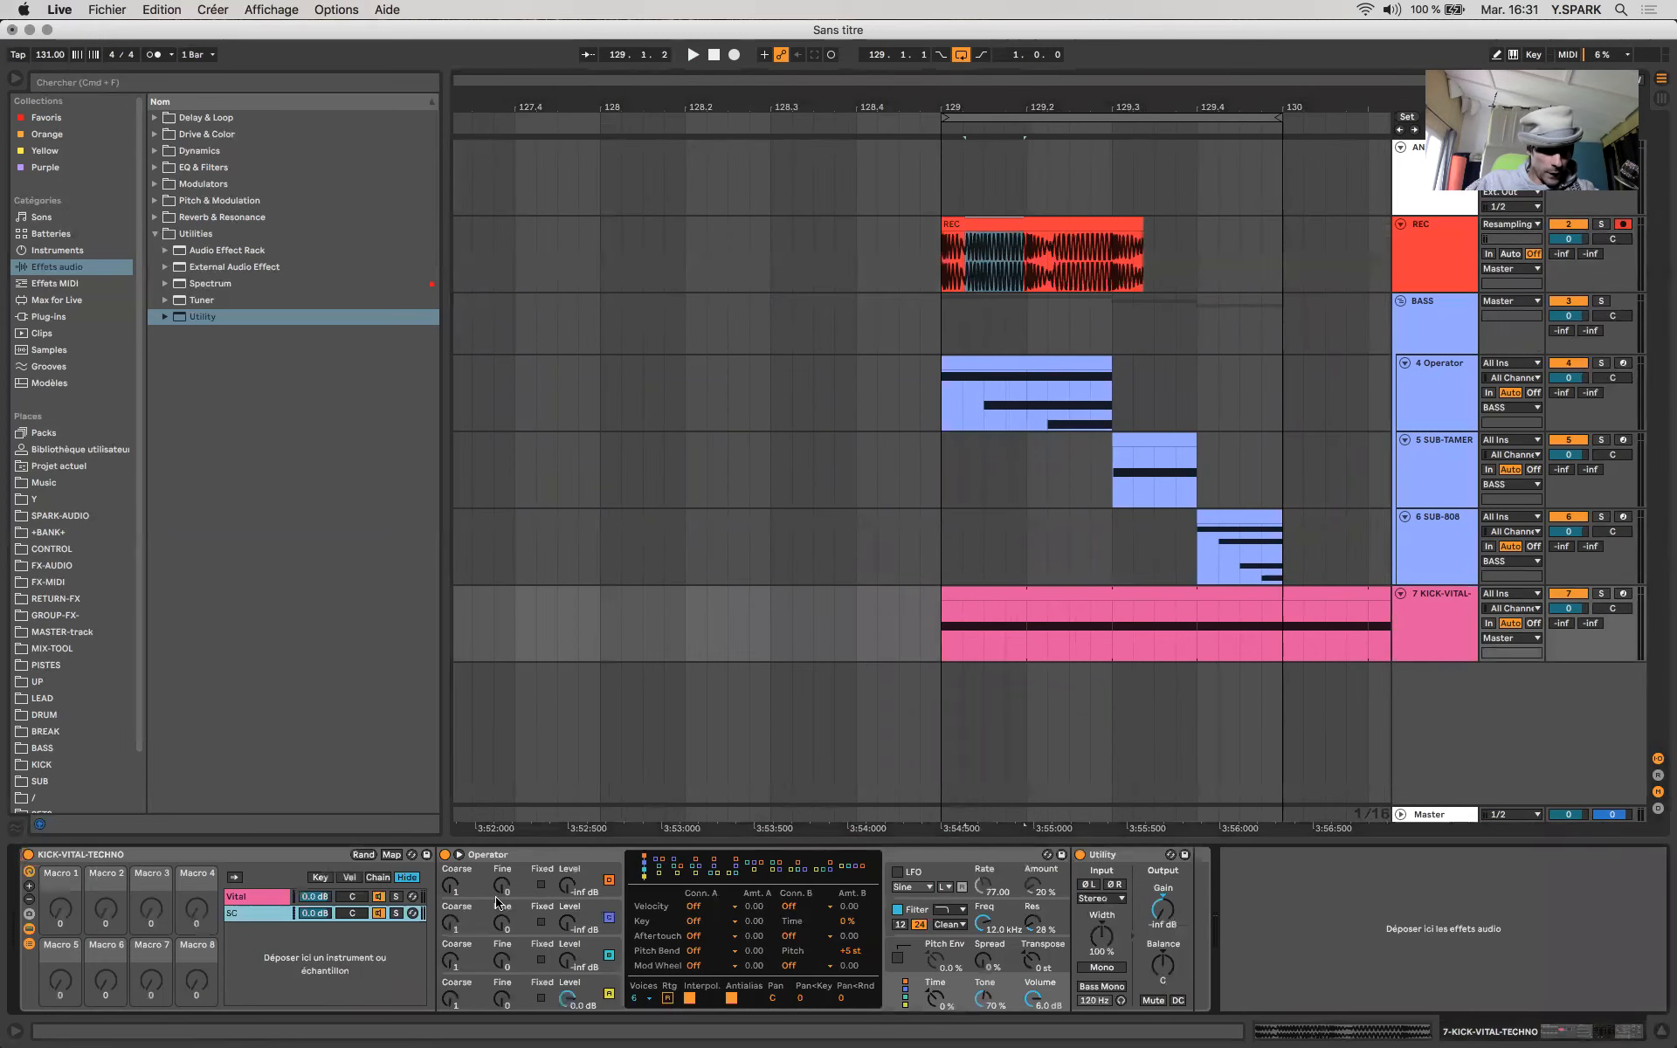
left_click(244, 898)
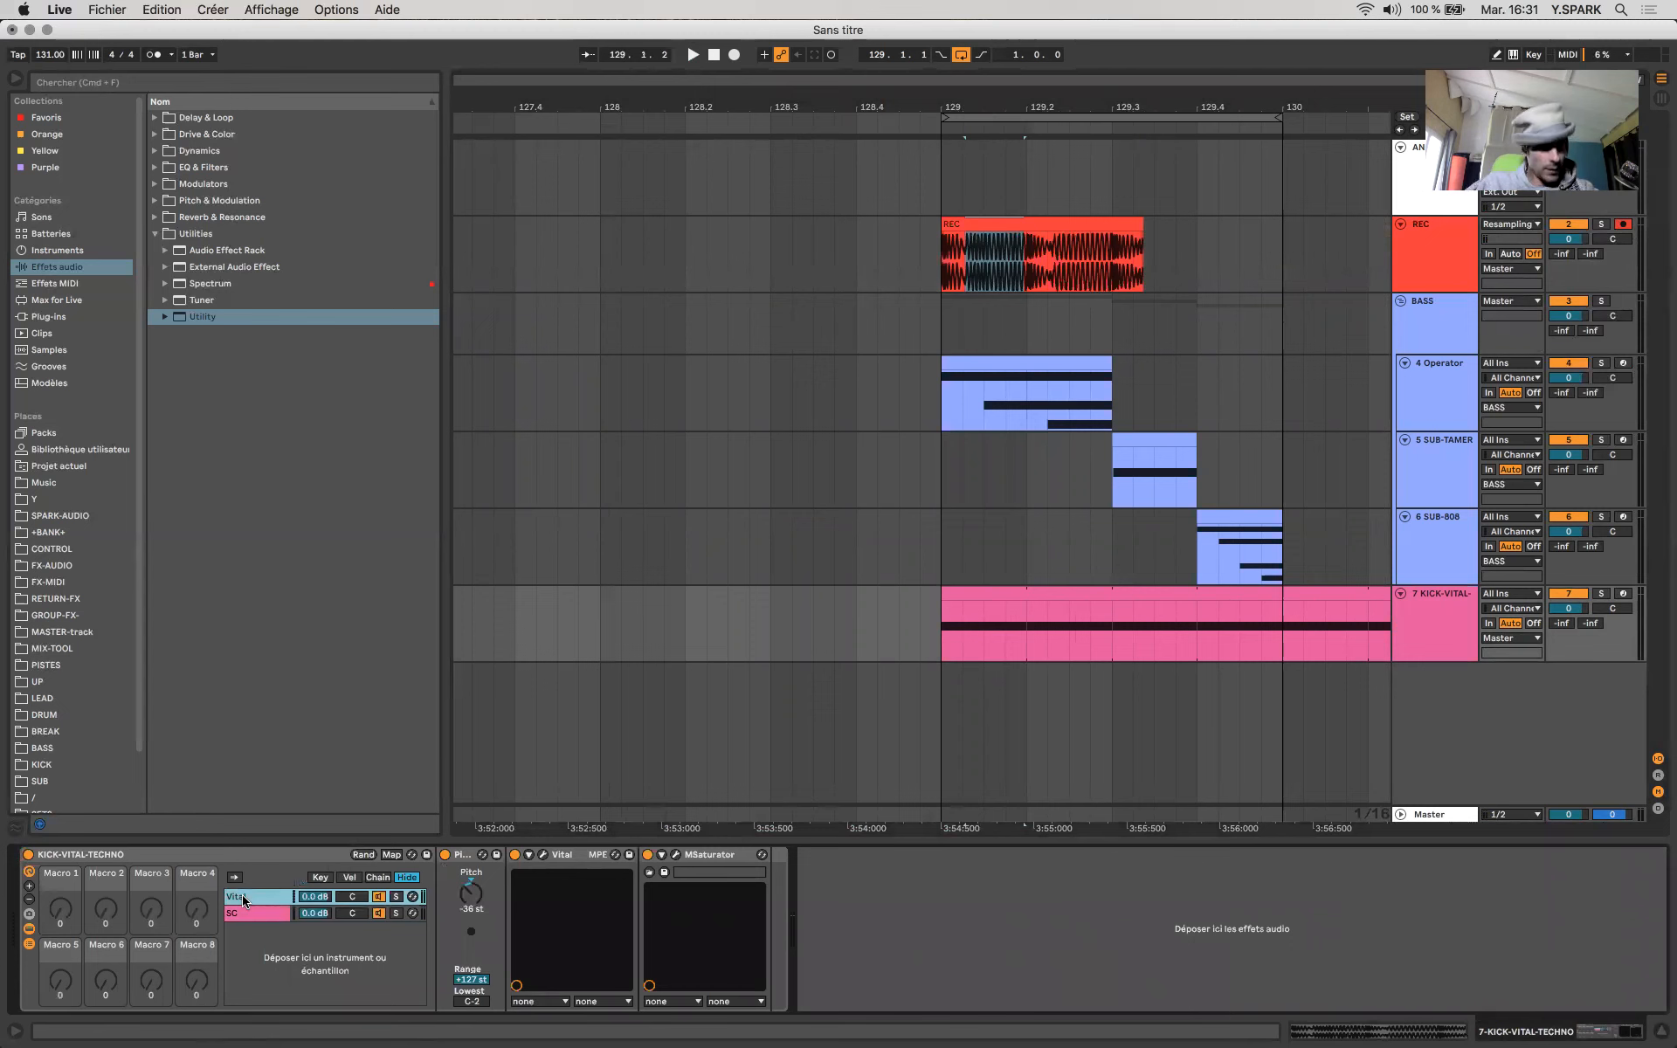
left_click(248, 914)
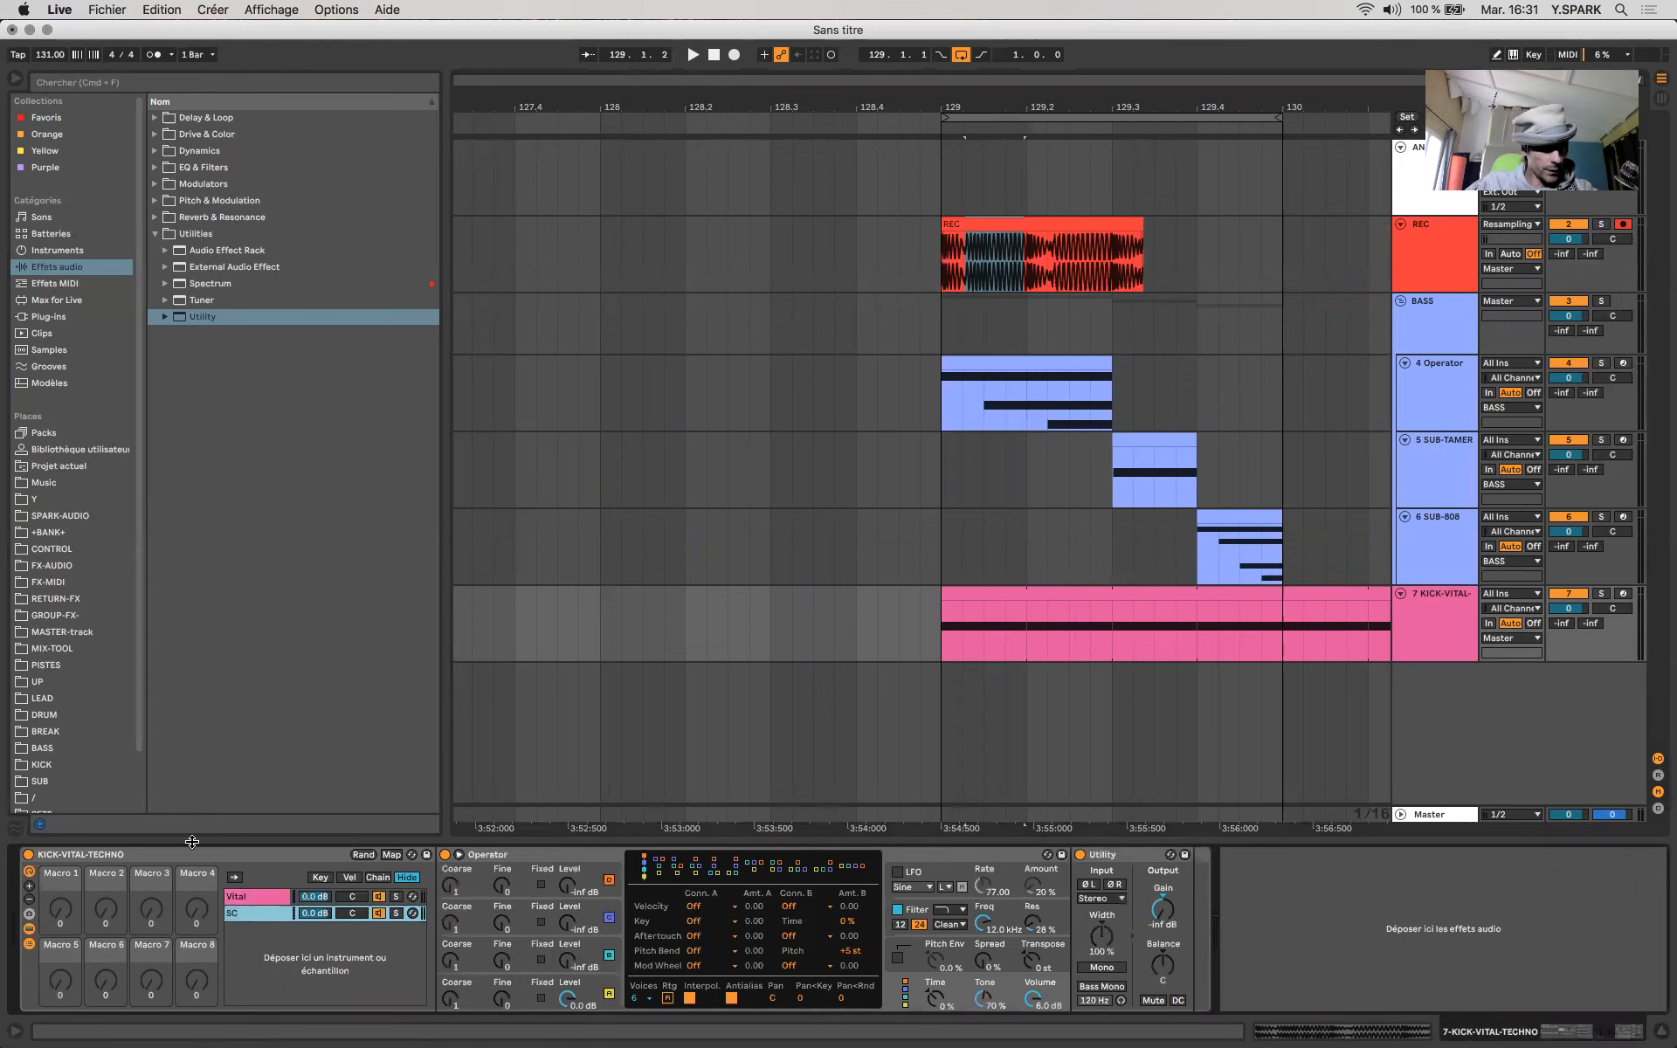
left_click(214, 854)
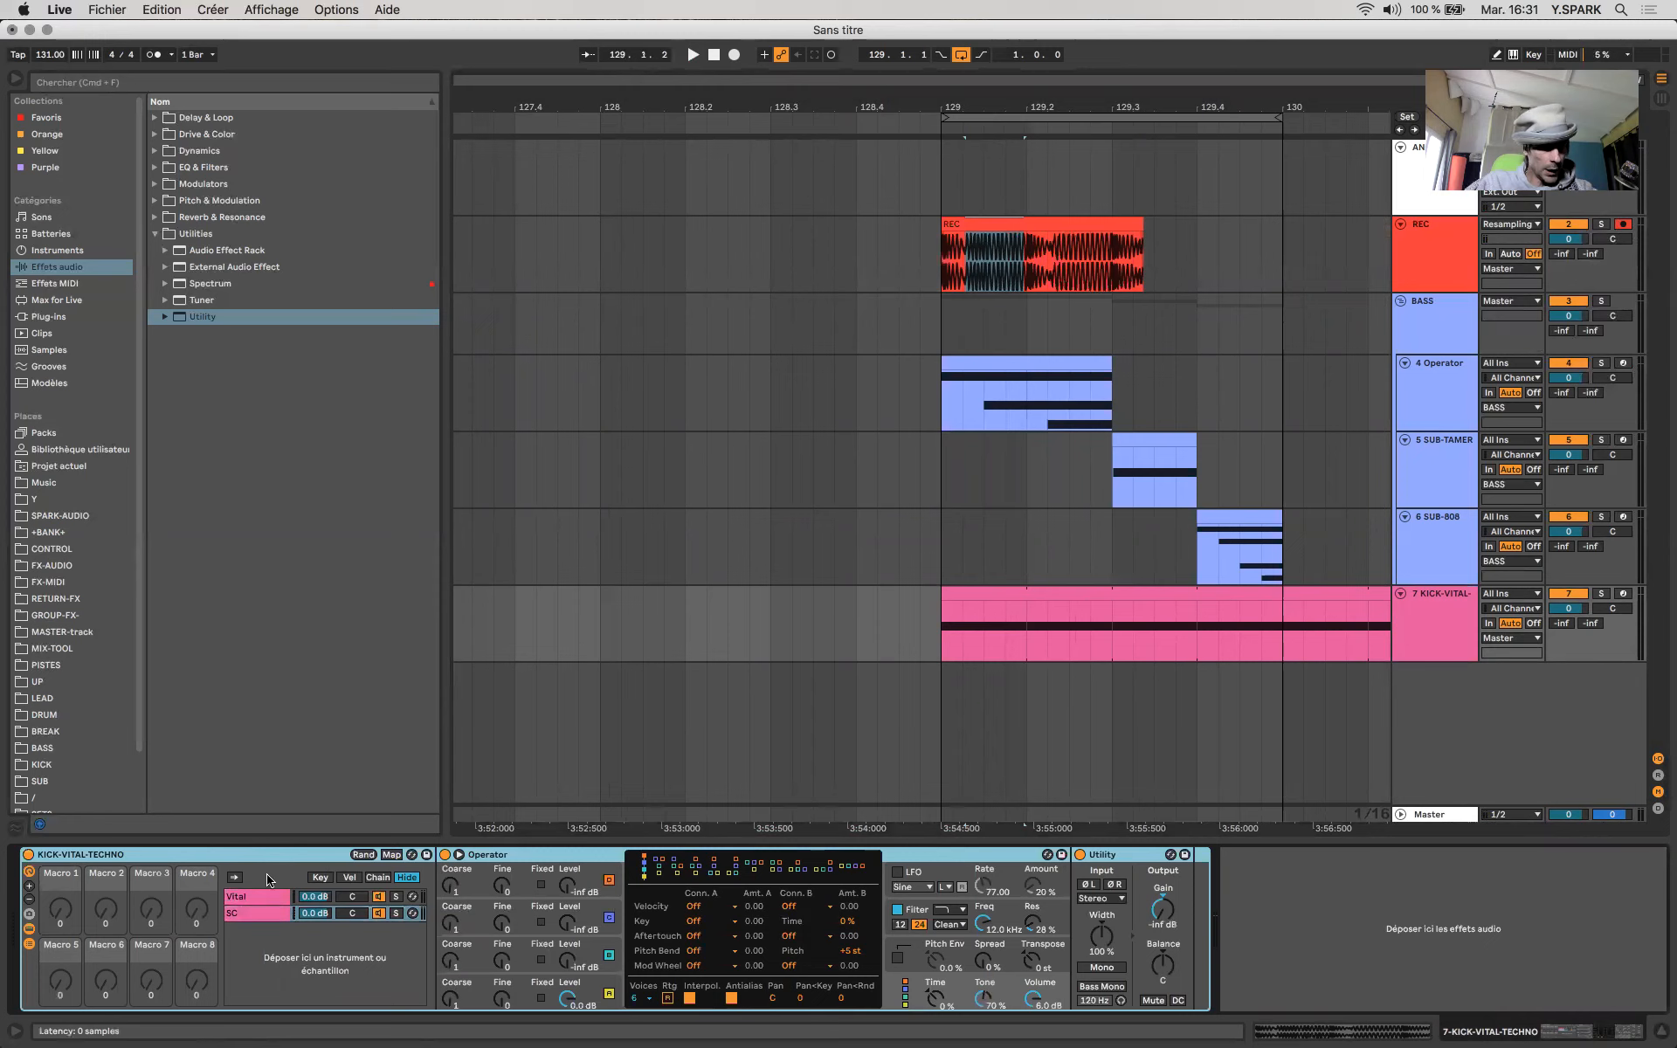
left_click(256, 900)
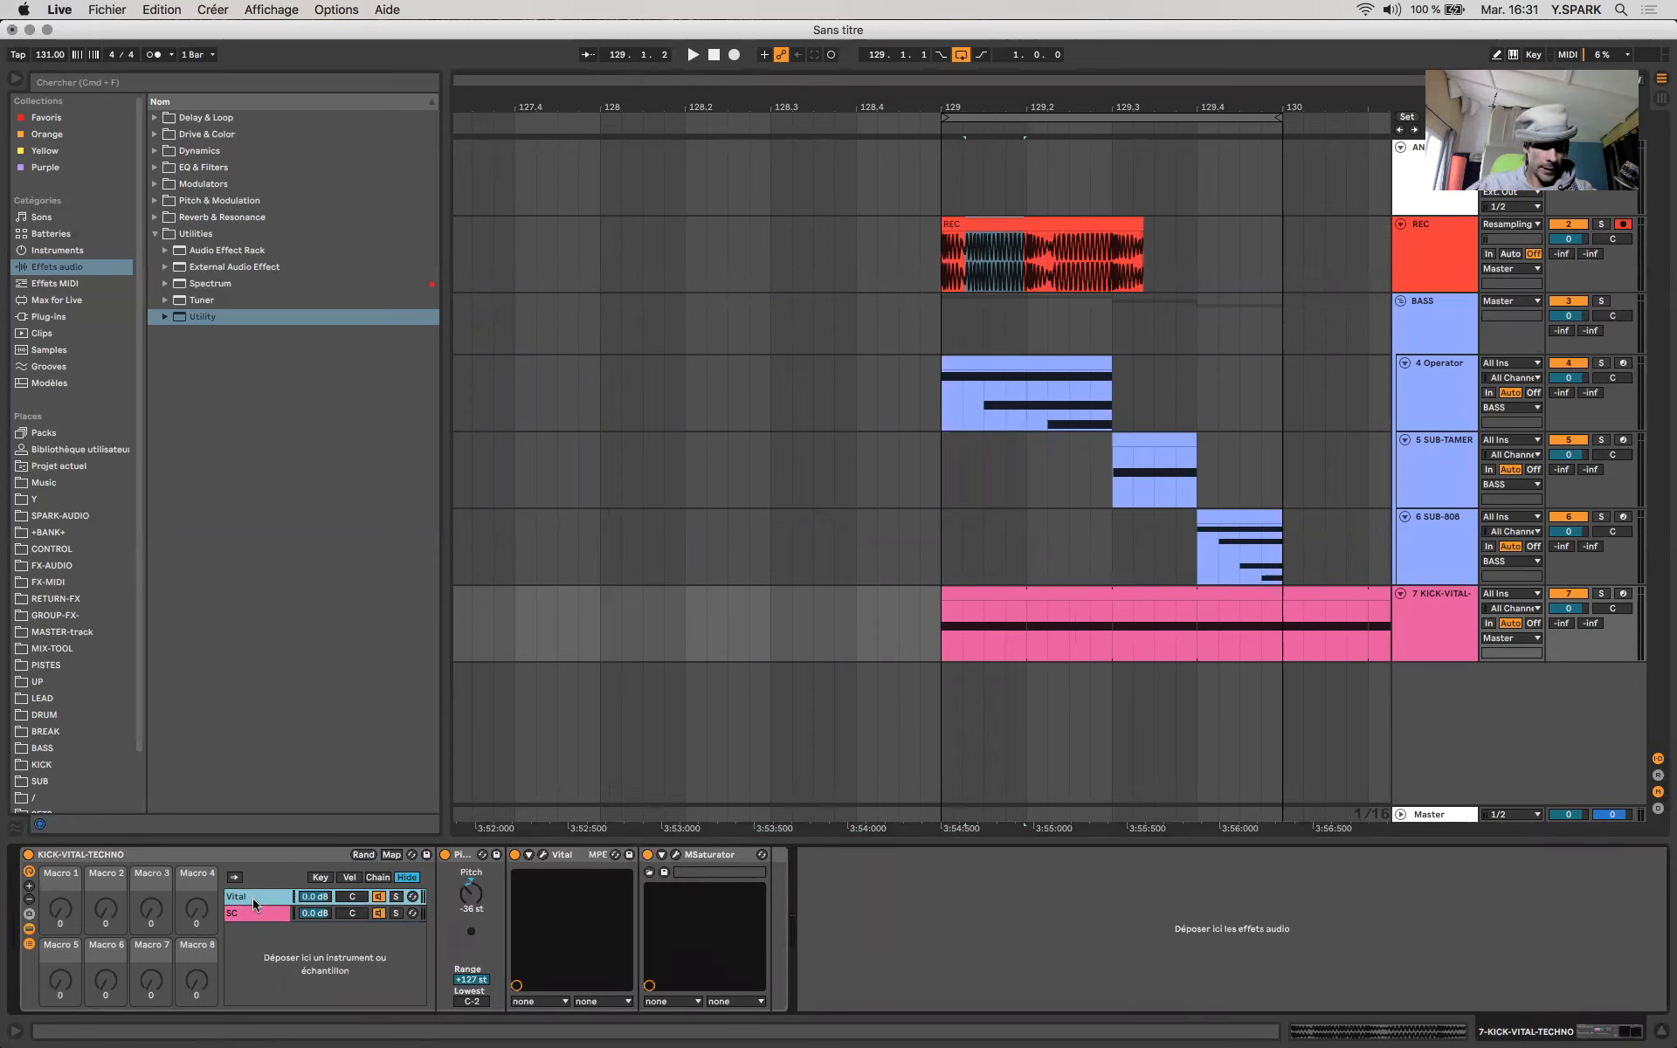
left_click(543, 856)
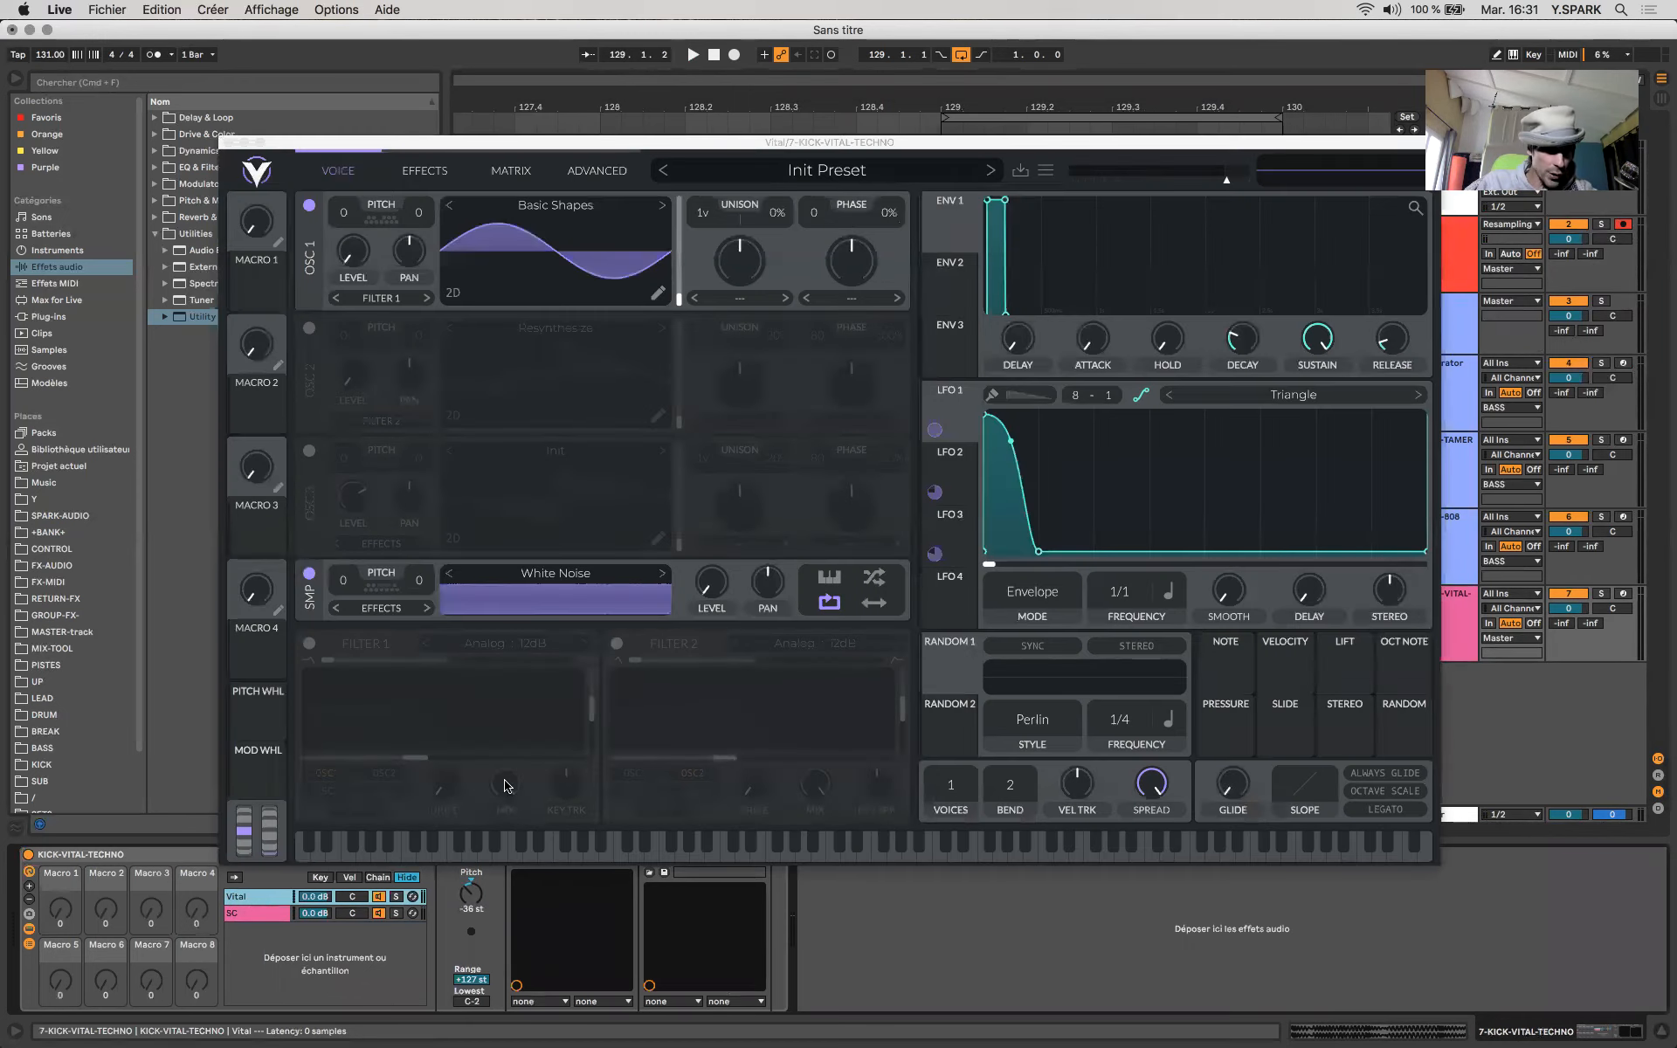
left_click(228, 143)
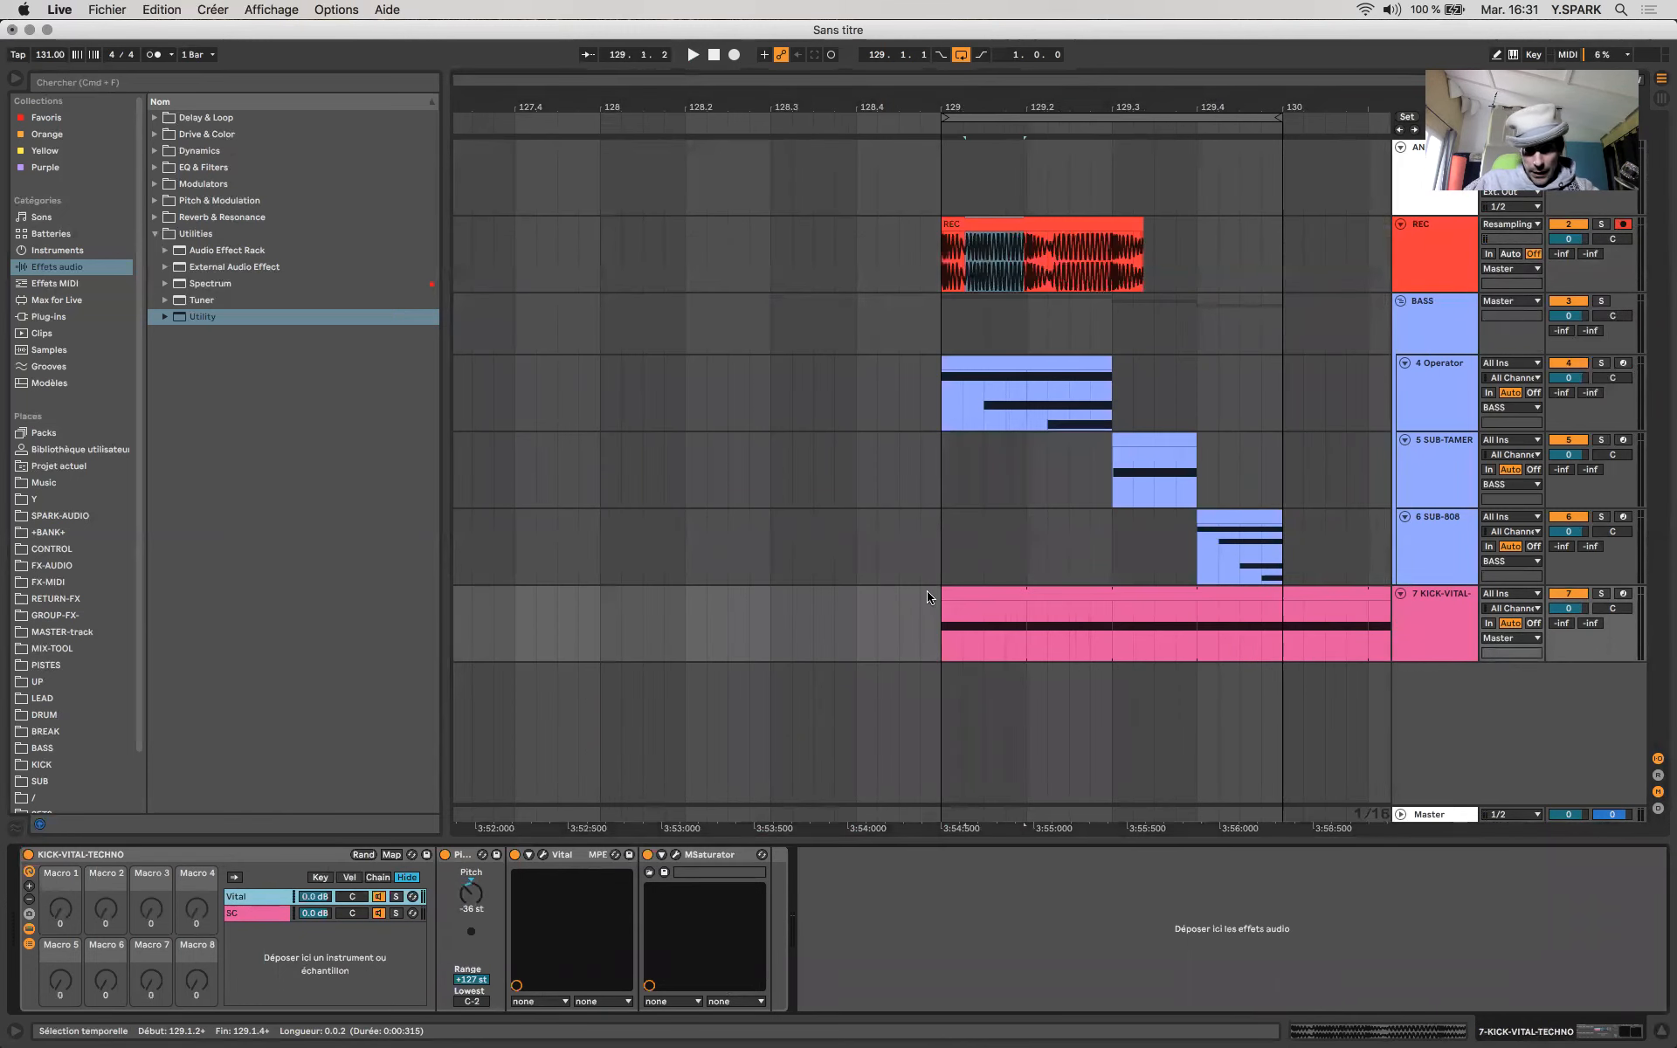
Set the release of the BASS group's compressor to 68.4 ms
left_click(945, 342)
mouse_move(396, 972)
left_mouse_down()
mouse_move(396, 1014)
mouse_move(391, 973)
left_mouse_up()
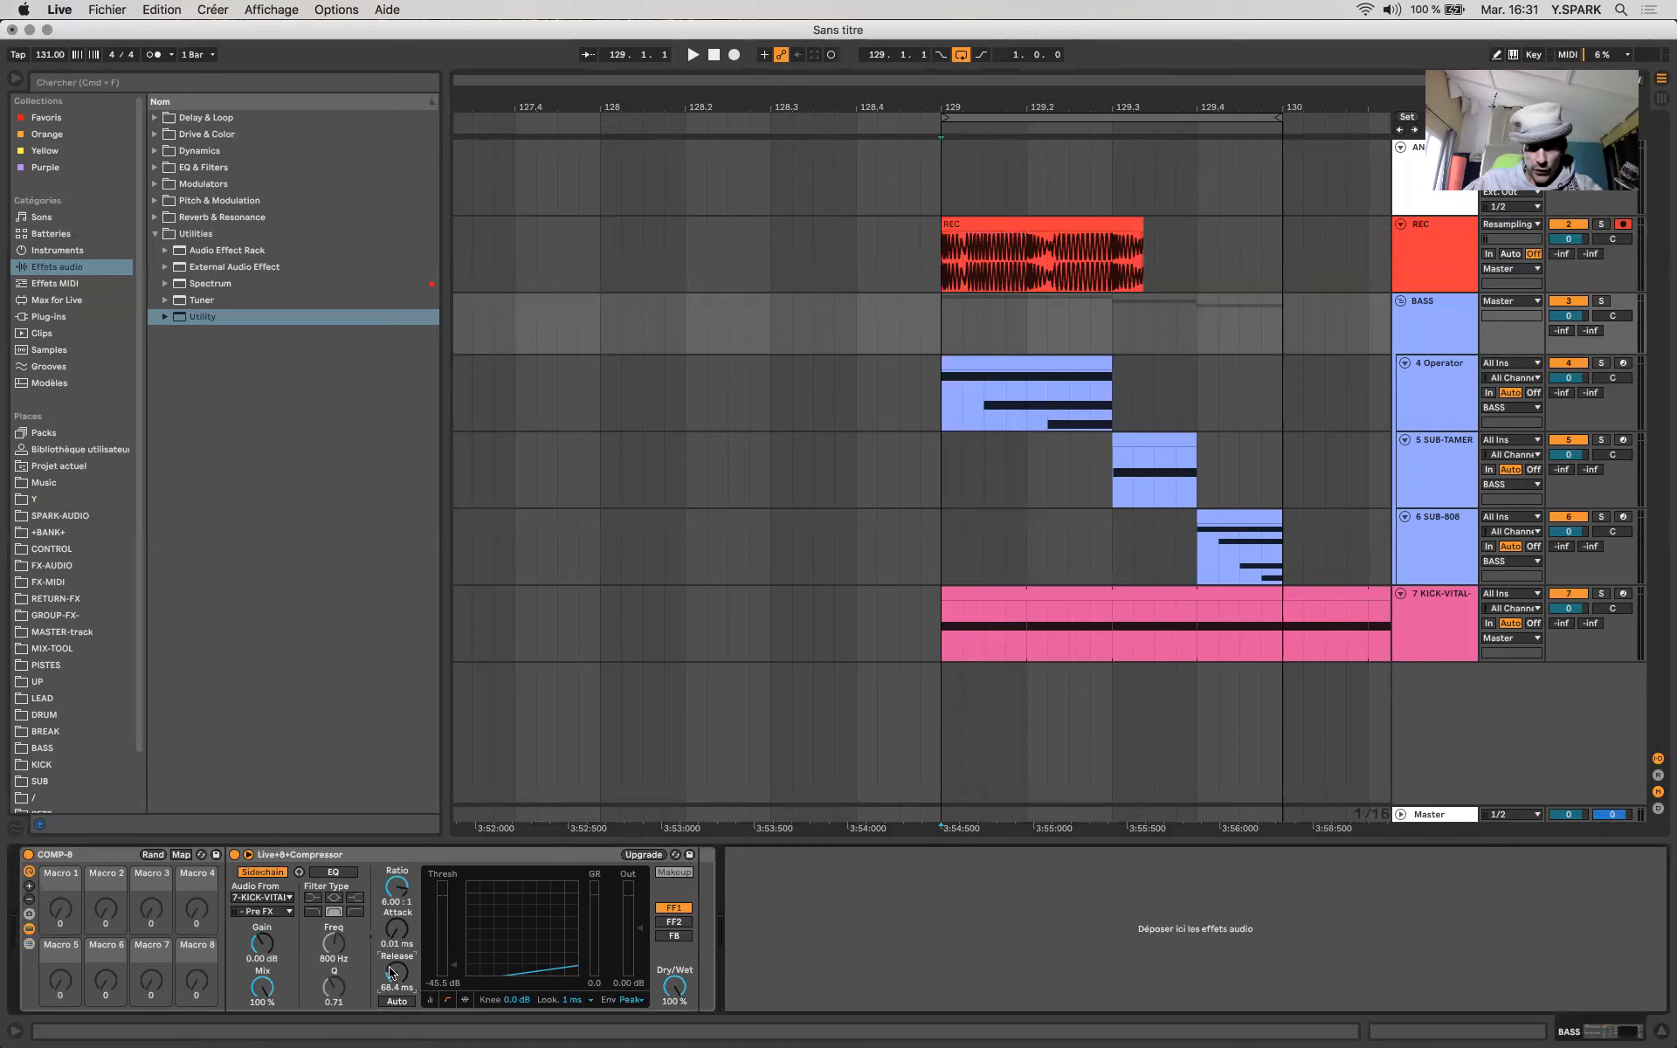
Review the device chains on the SUB-808, SUB-TAMER and Operator bass tracks
left_click_drag(942, 393, 1281, 518)
left_click(1280, 518)
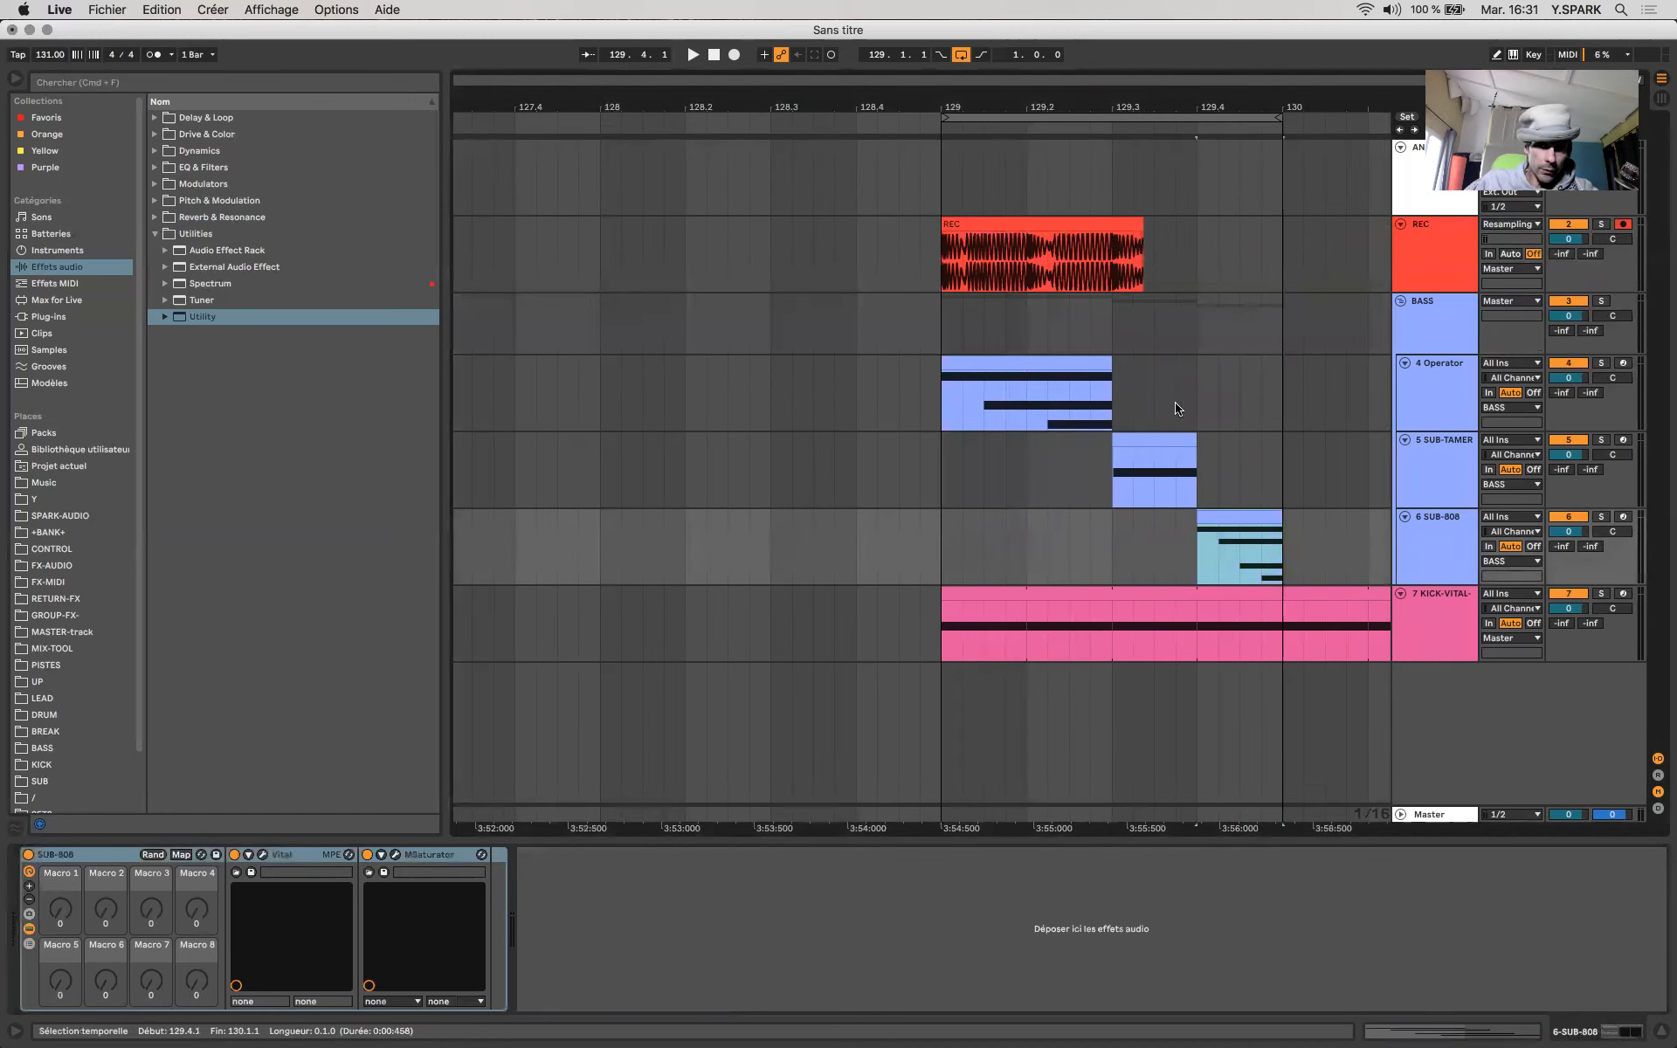
left_click(1177, 456)
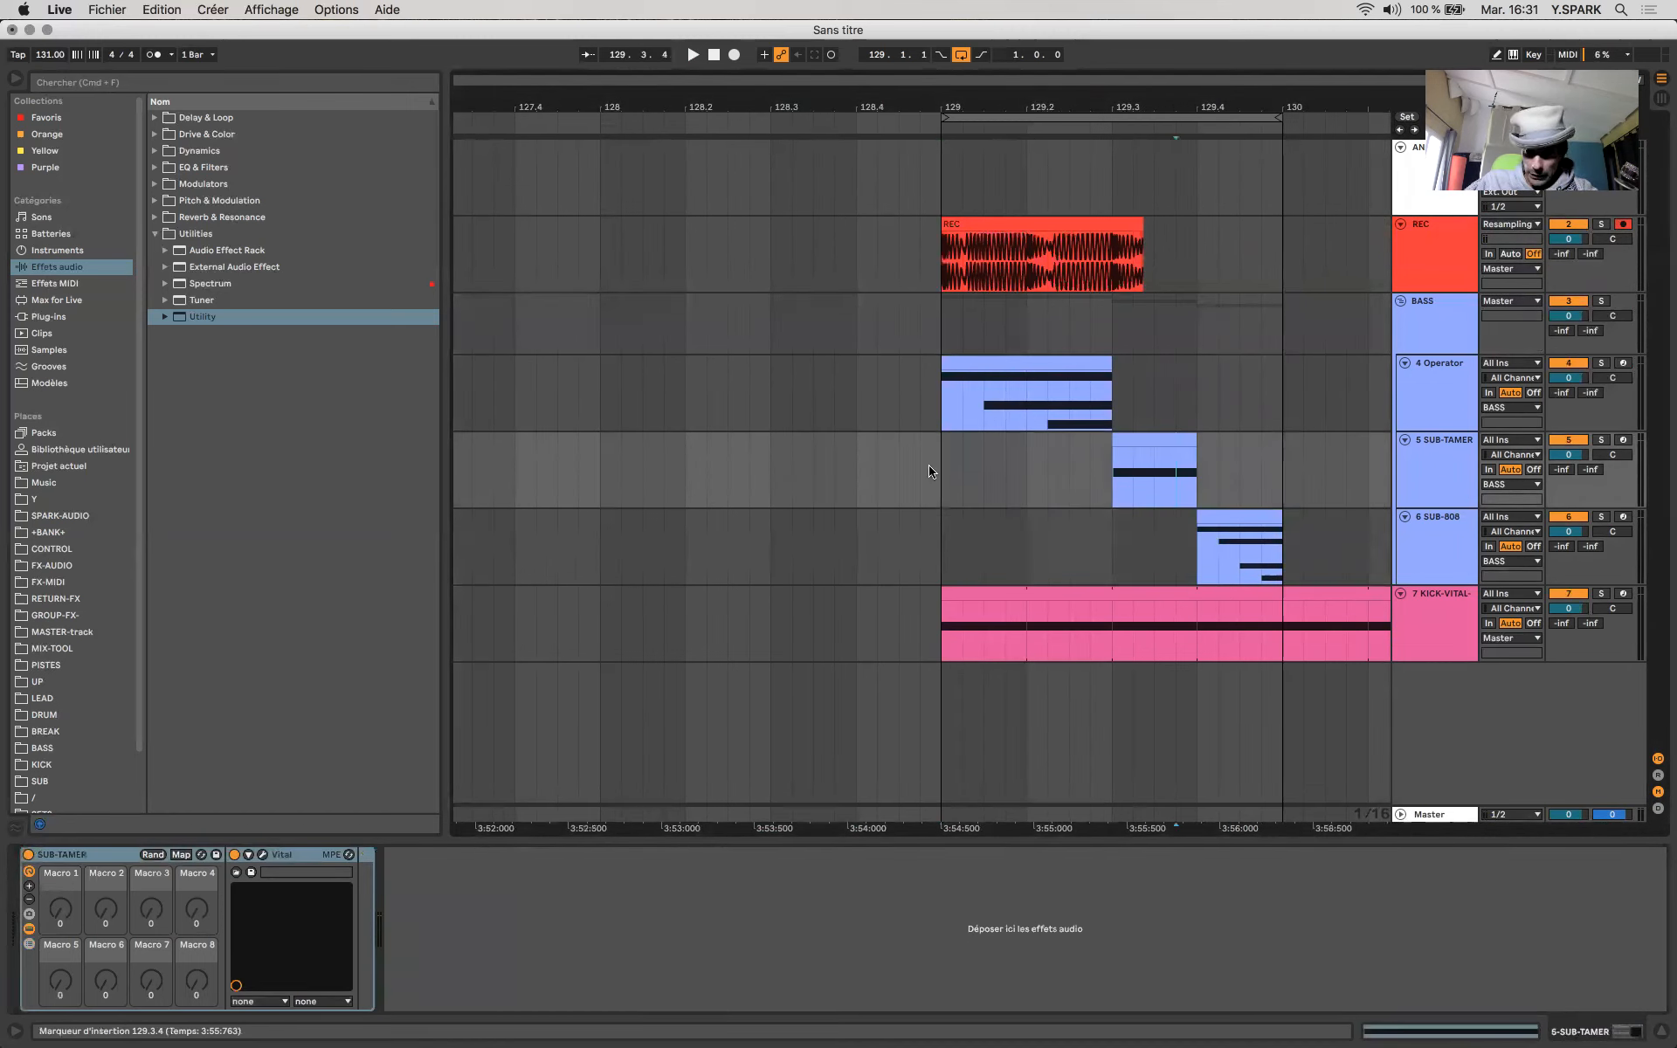
left_click(1019, 367)
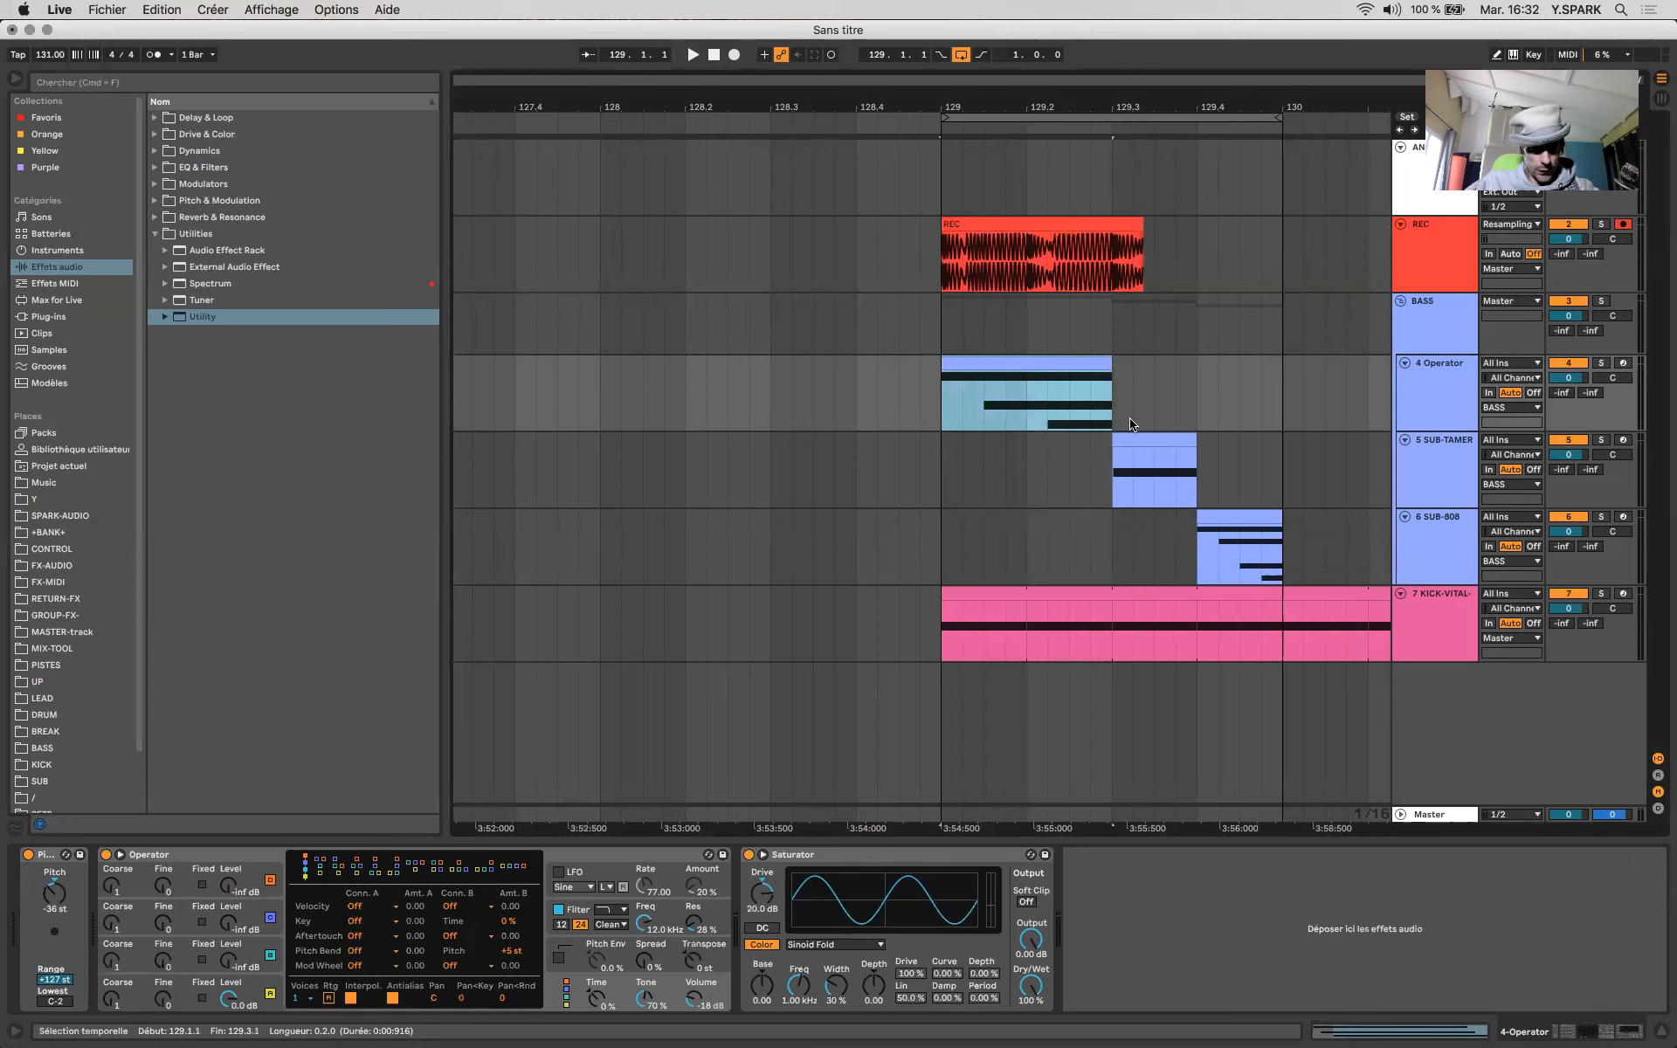
scroll(1130, 424, "right", 5)
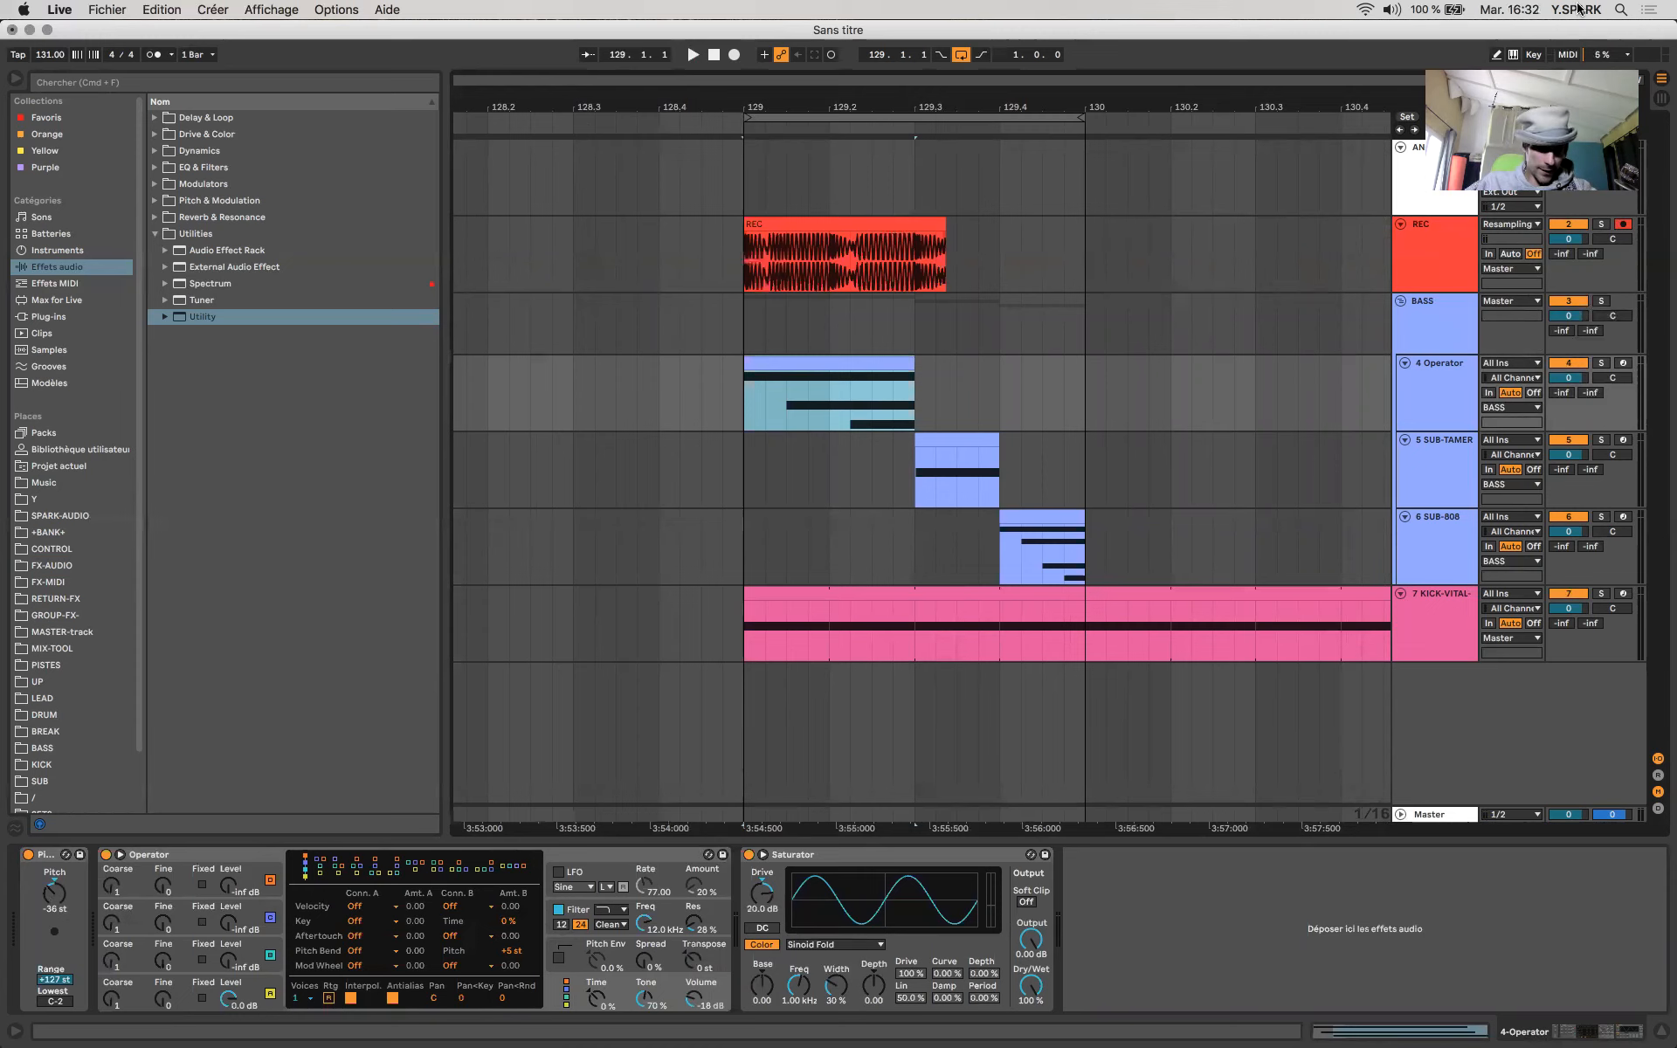
scroll(1137, 591, "left", 1)
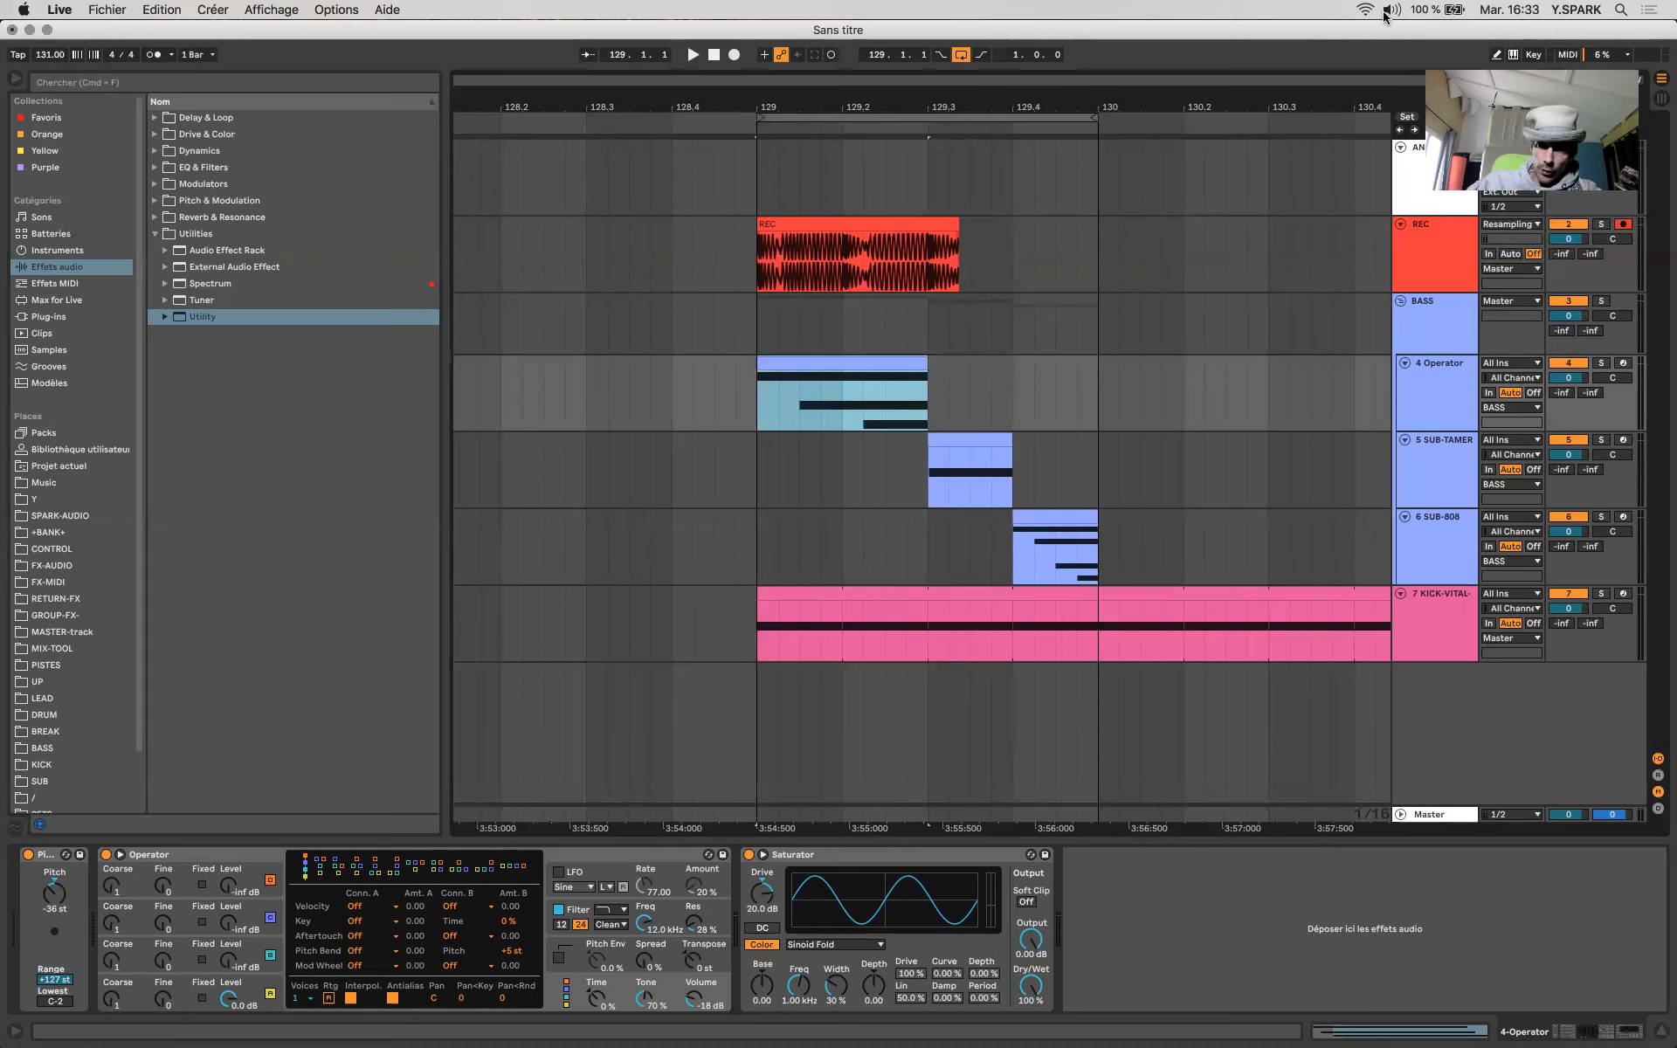
left_click(1343, 10)
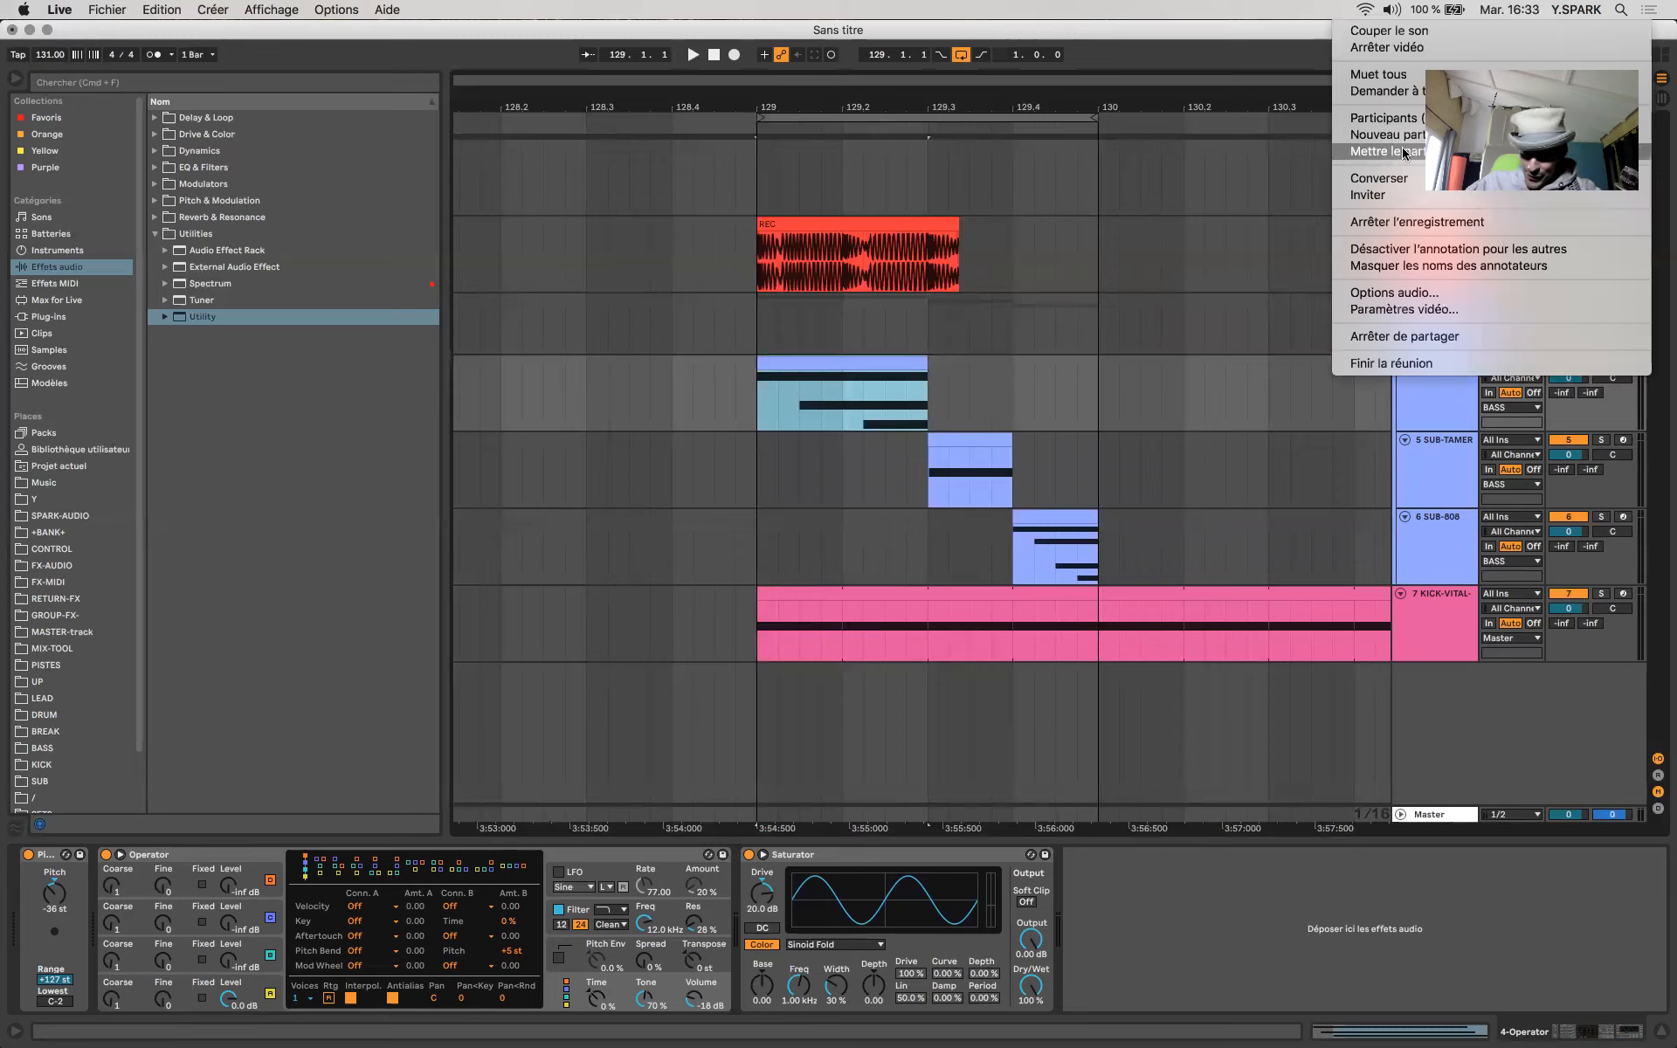